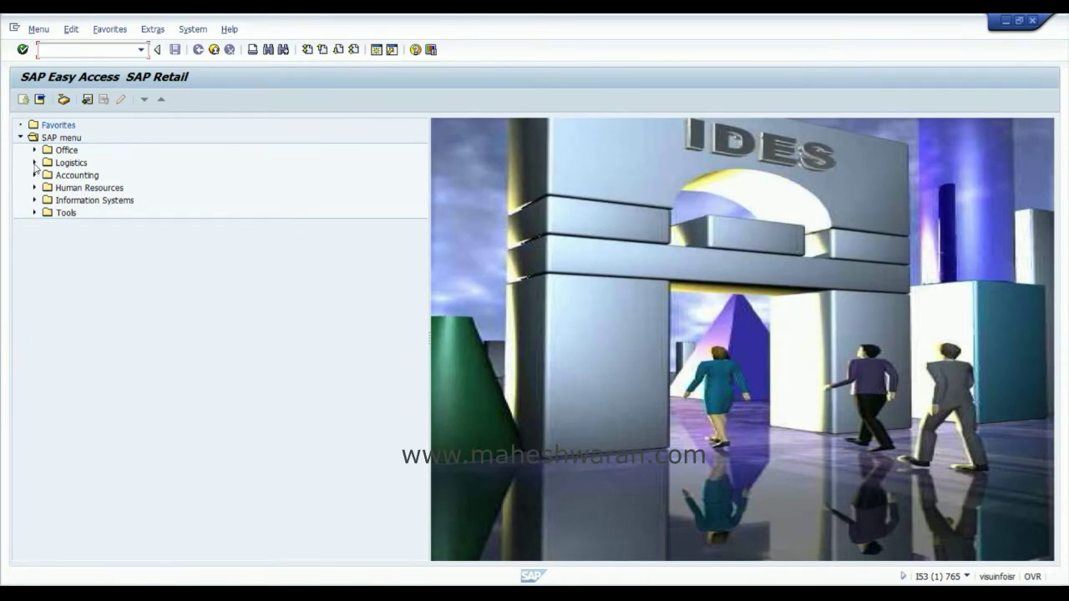
- Open the WB01 site creation transaction under Logistics > Retailing > Master Data > Site Data > Site
click(35, 164)
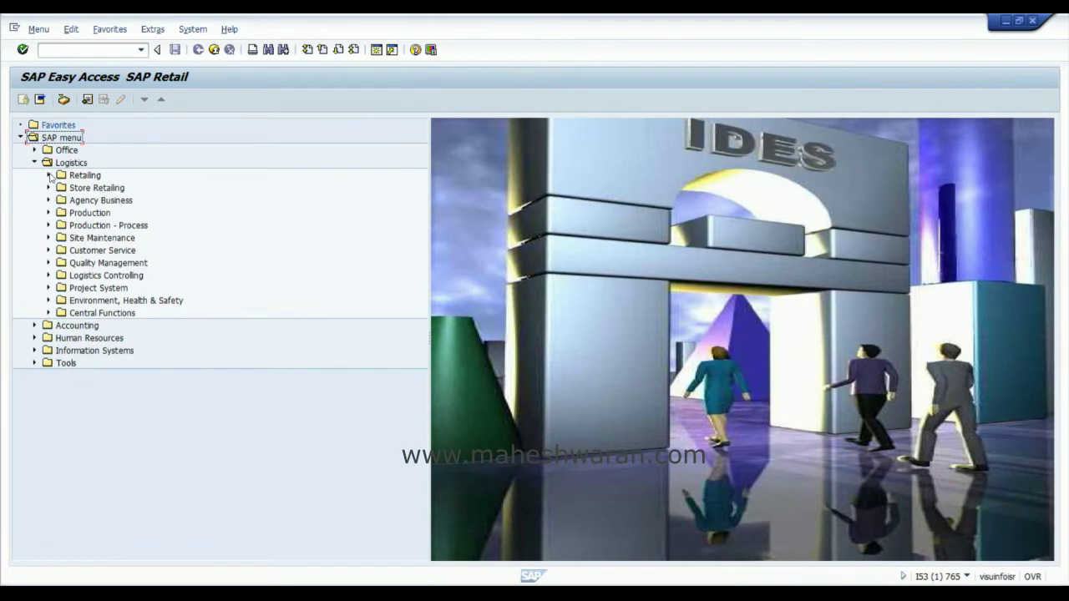
click(49, 175)
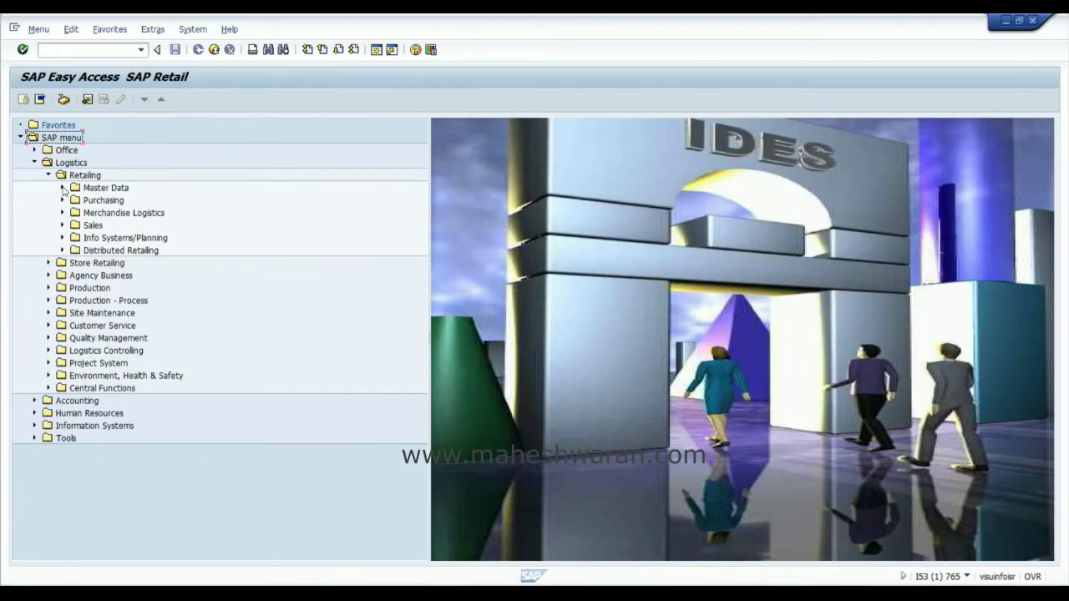
click(63, 188)
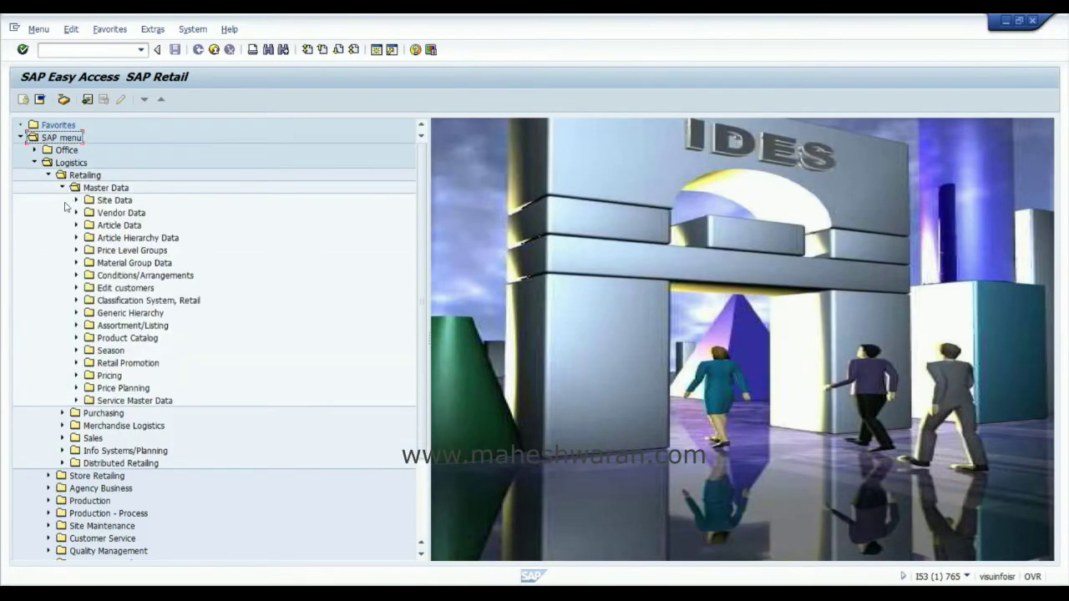
click(76, 201)
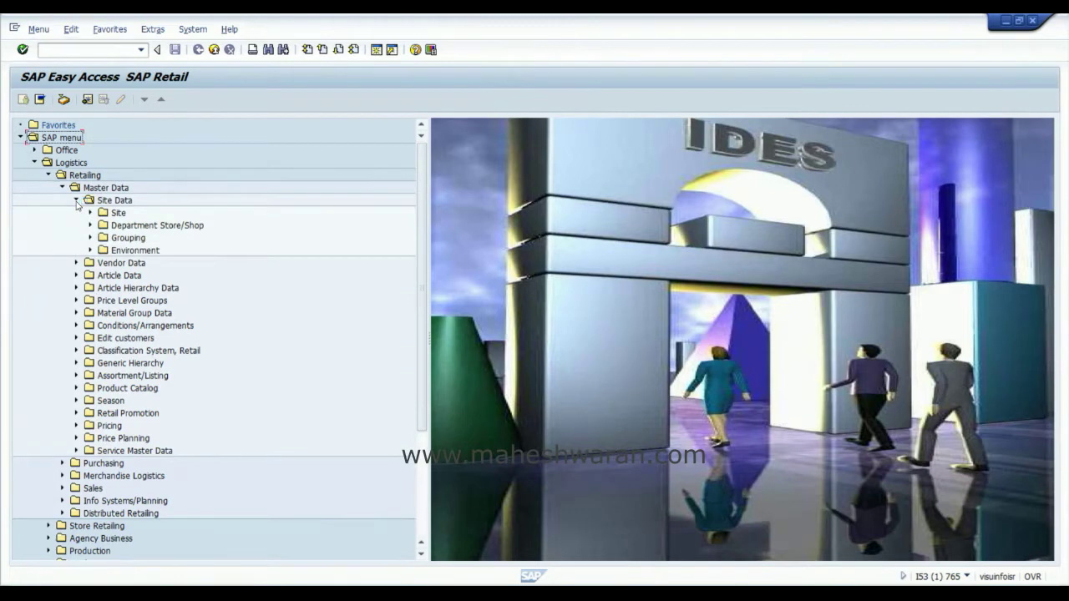
click(92, 213)
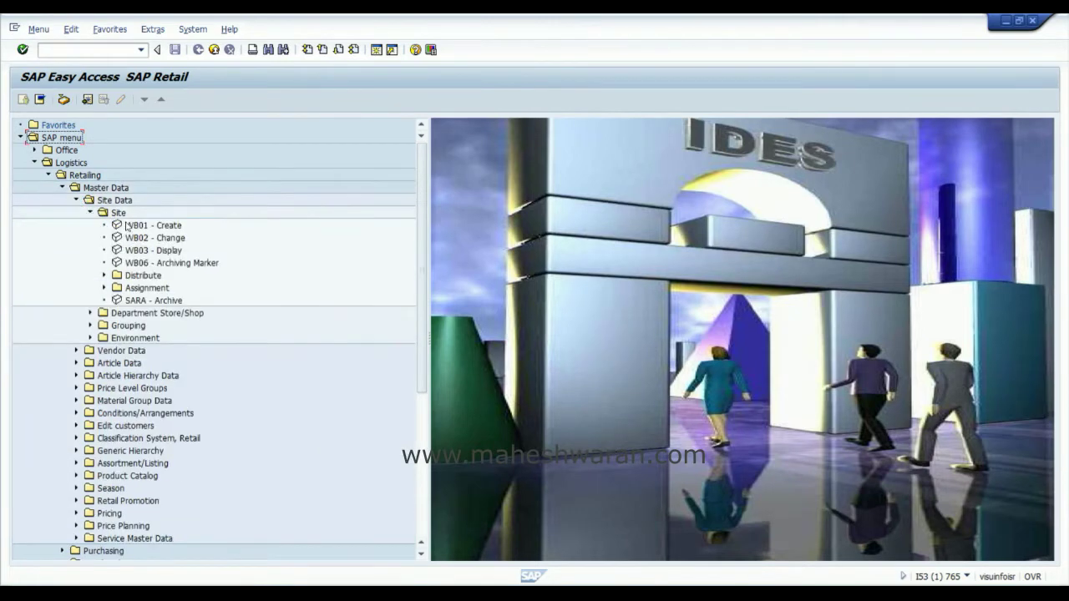
click(127, 225)
double_click(127, 225)
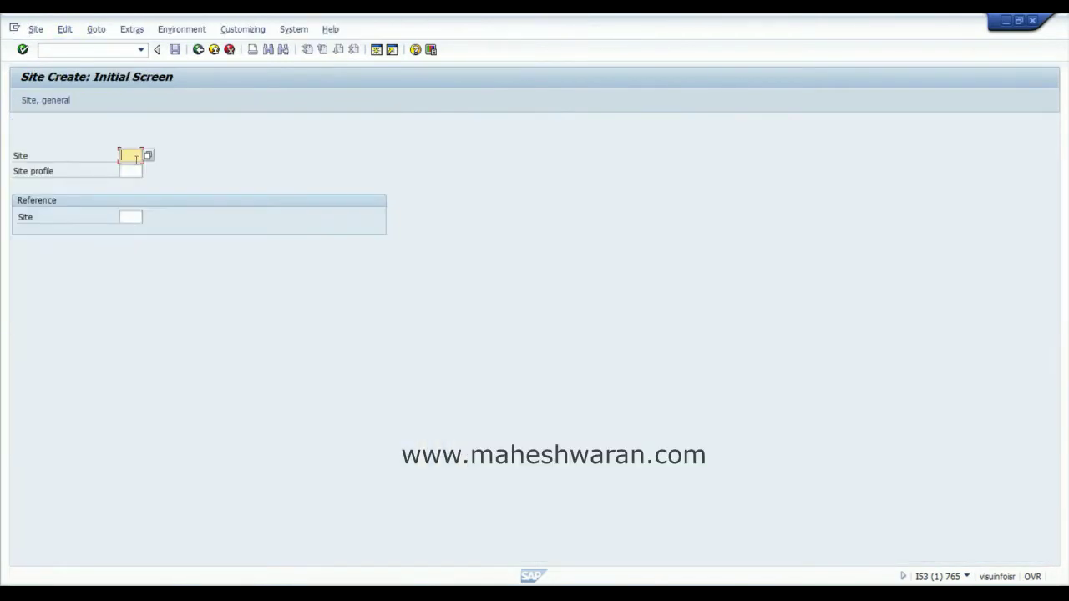
- Enter site W005 with site profile W100 and submit the entries
text(W)
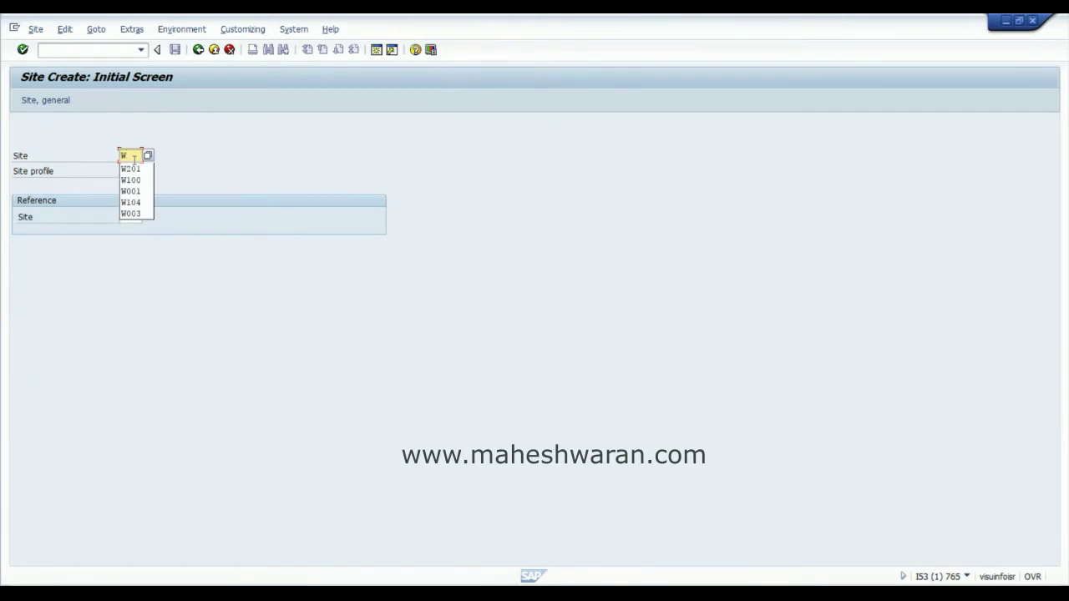
text(00)
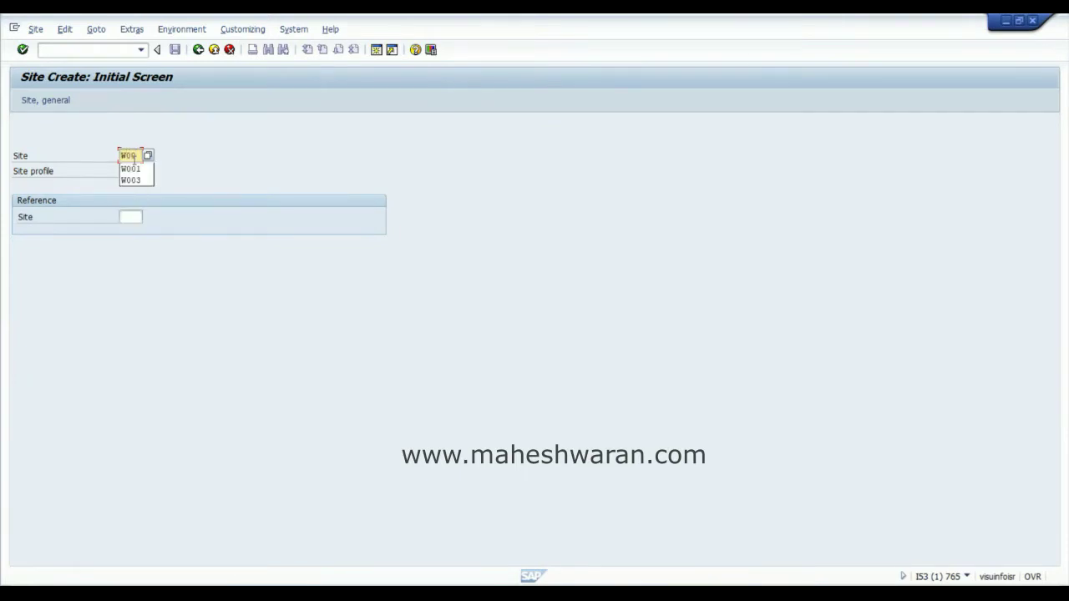
text(5)
key(Tab)
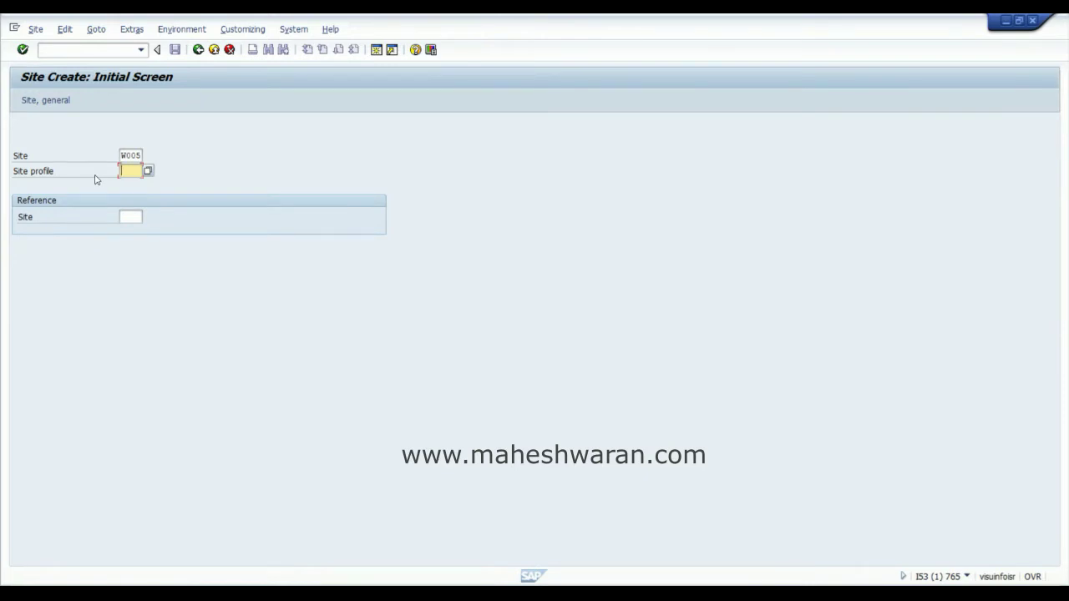
text(W100)
key(Tab)
key(Return)
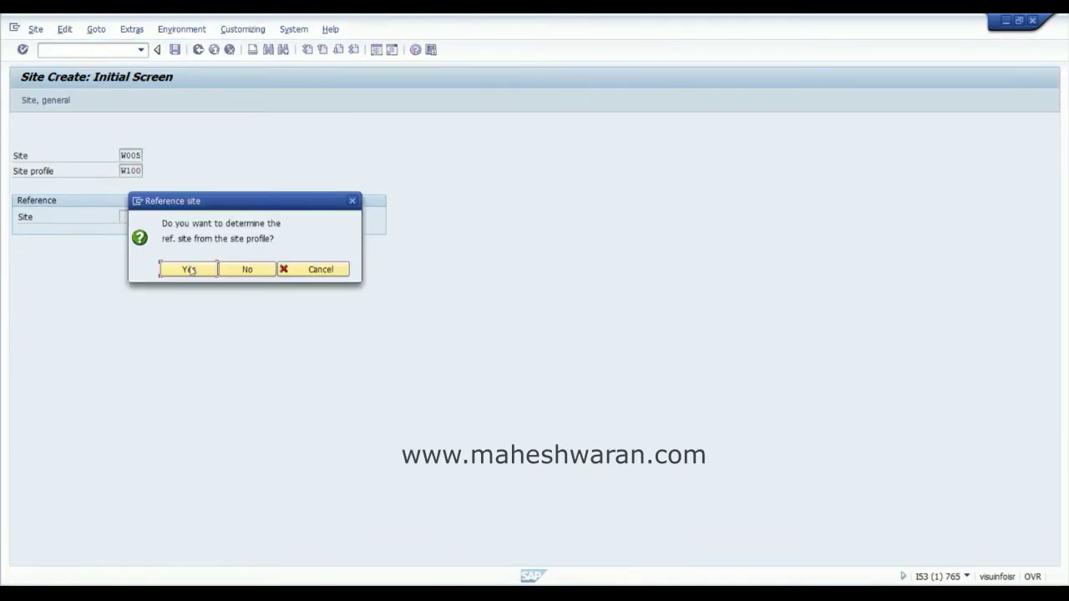
- View the distribution center's general data using the reference site determined from the profile, and leave without saving
click(190, 273)
drag(197, 209, 299, 197)
click(290, 259)
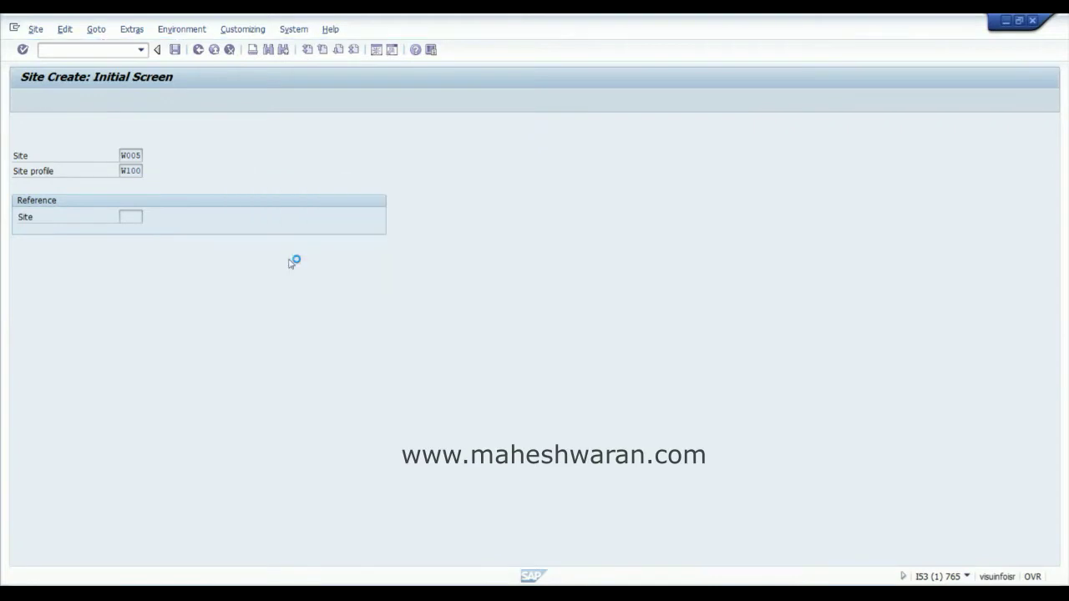
key(Return)
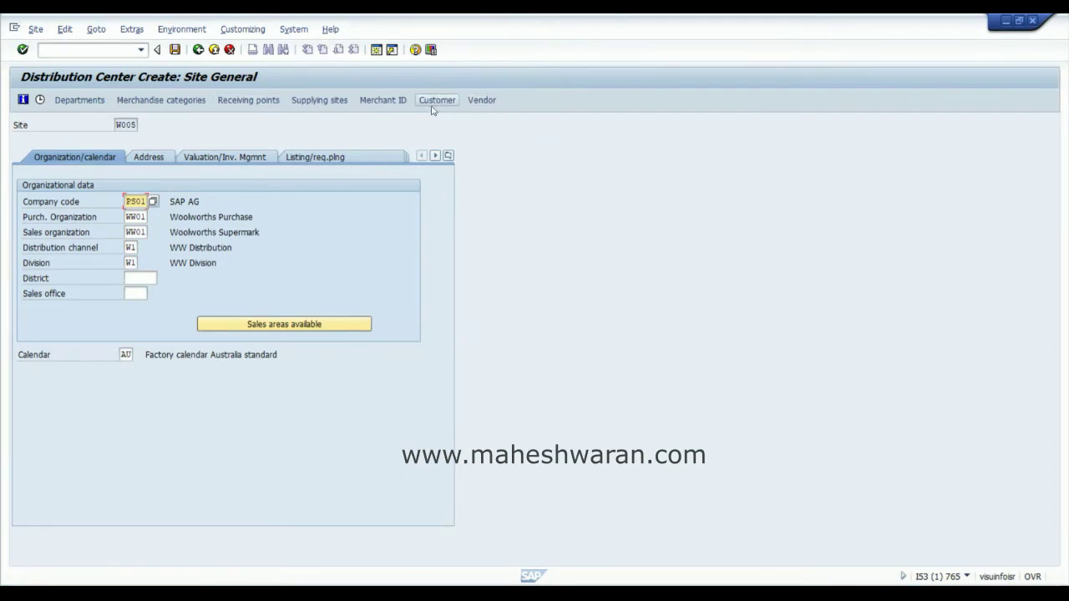
click(198, 50)
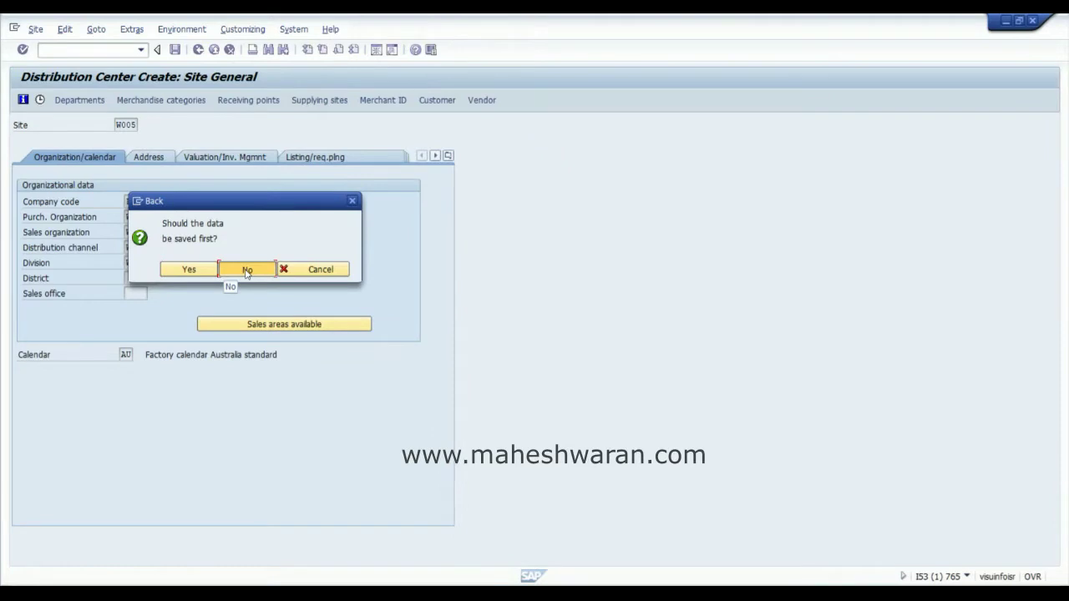
click(247, 269)
- Set the site profile to W110 and replace the reference site with the one determined from that profile
click(132, 171)
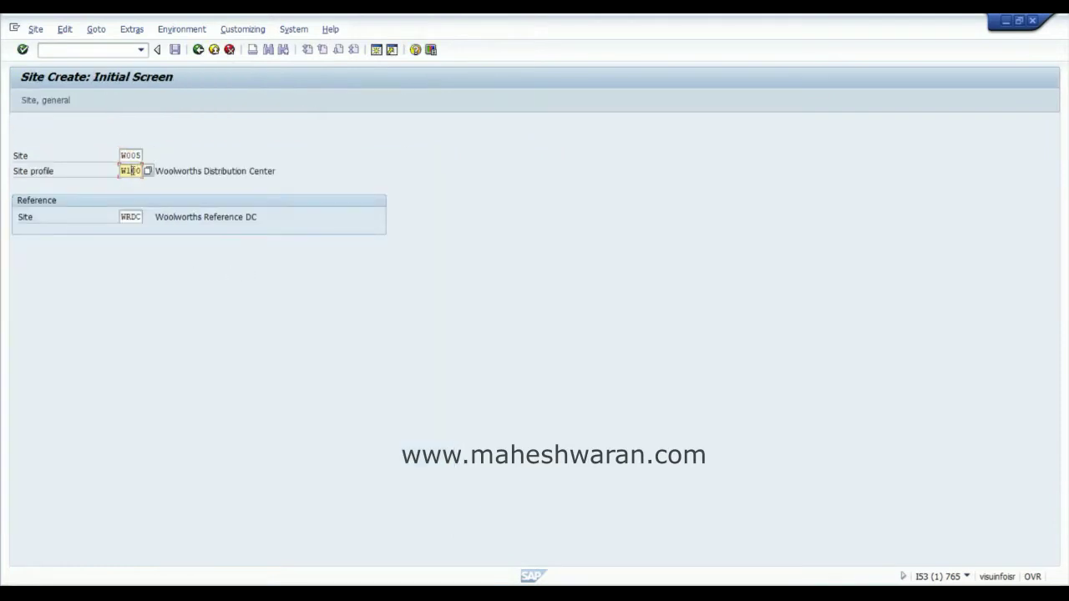
key(Tab)
key(Delete)
key(Delete)
key(Delete)
key(Delete)
key(Return)
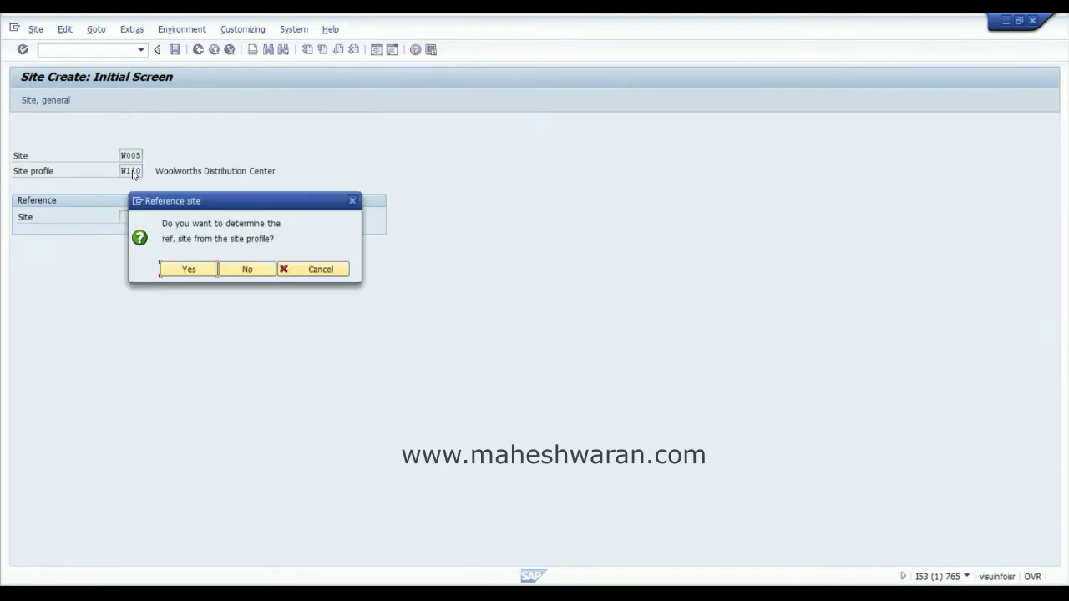
click(191, 271)
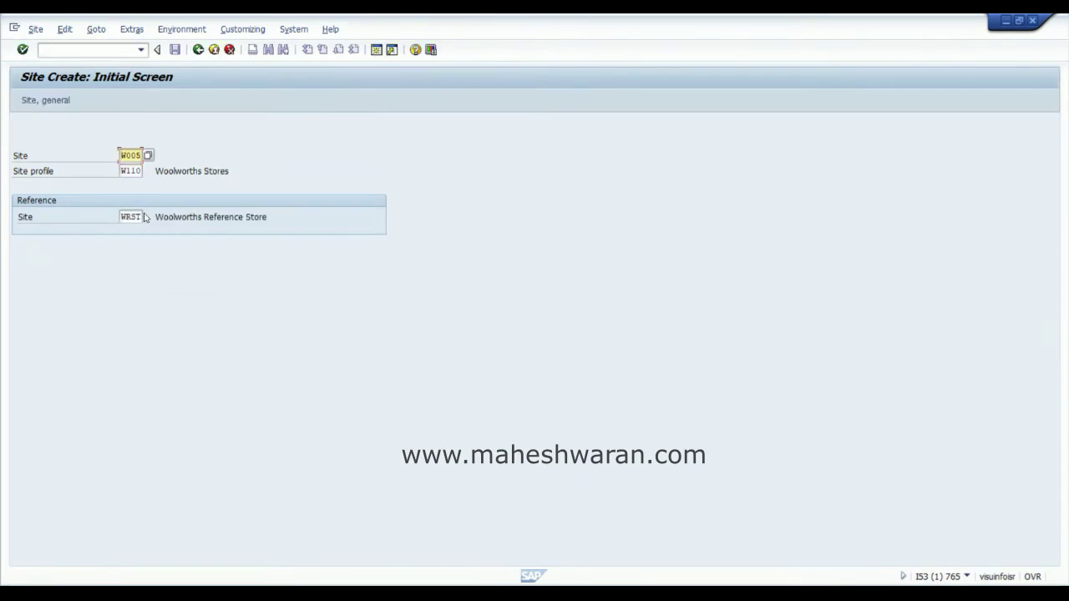
- View the site general data for store W005 and return to the initial screen without saving
key(Return)
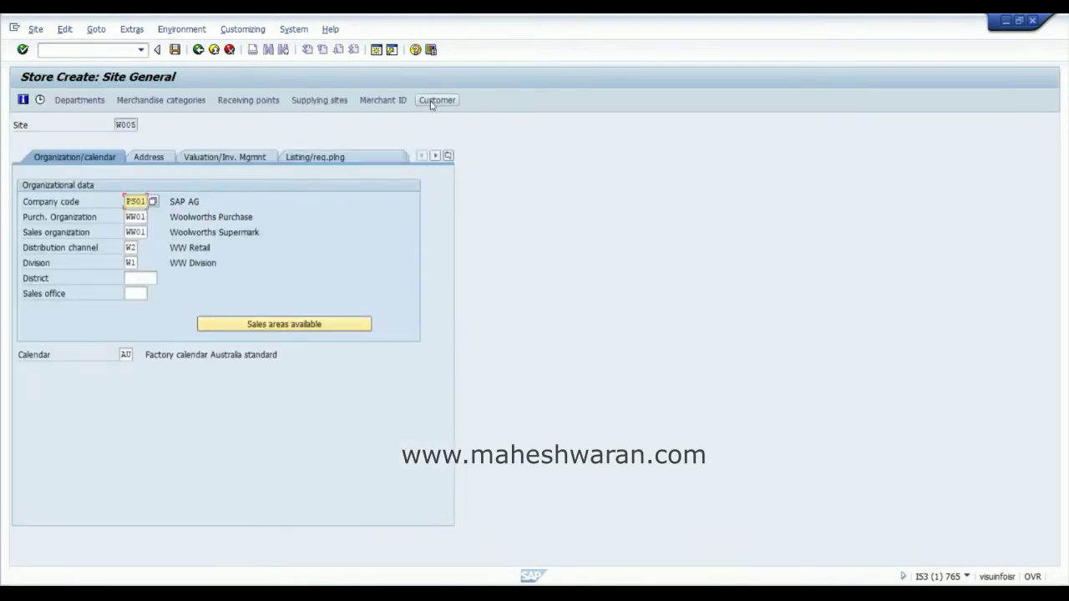
click(198, 51)
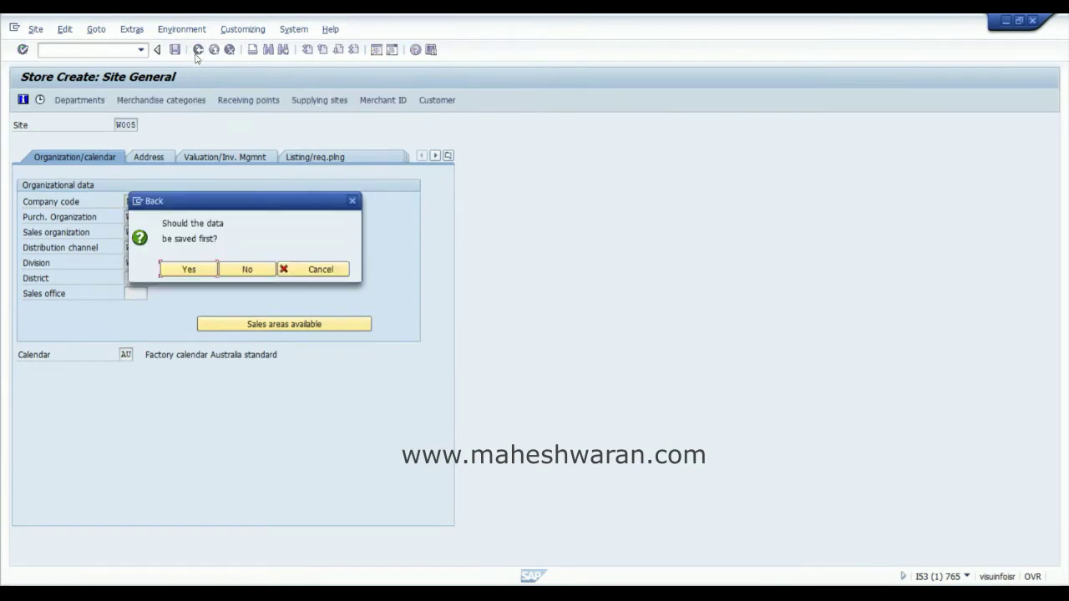
click(262, 272)
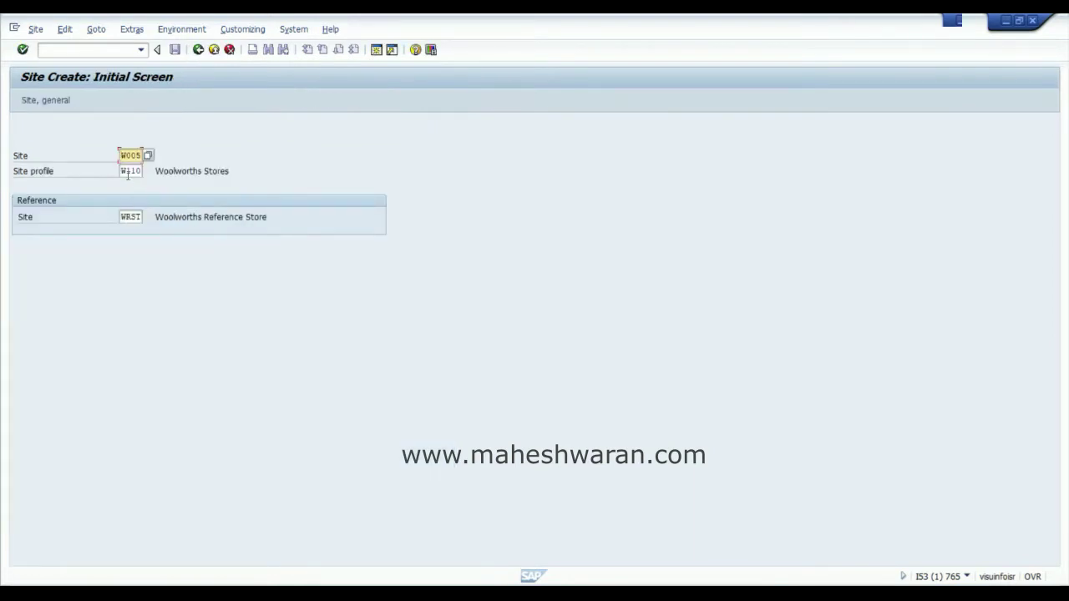
click(127, 172)
key(Delete)
key(Delete)
key(Delete)
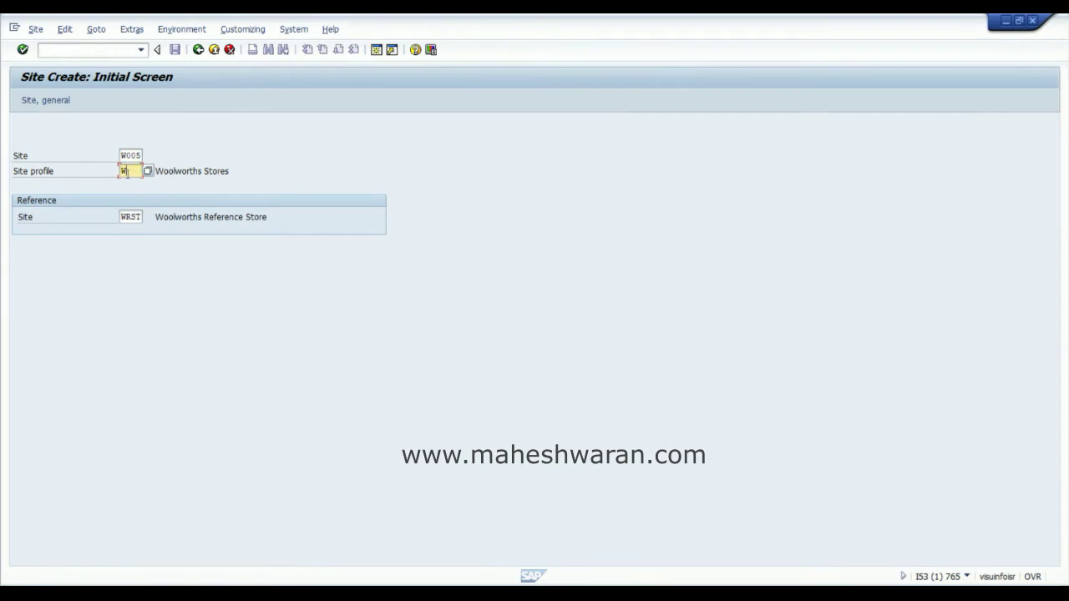
key(BackSpace)
click(224, 151)
click(198, 50)
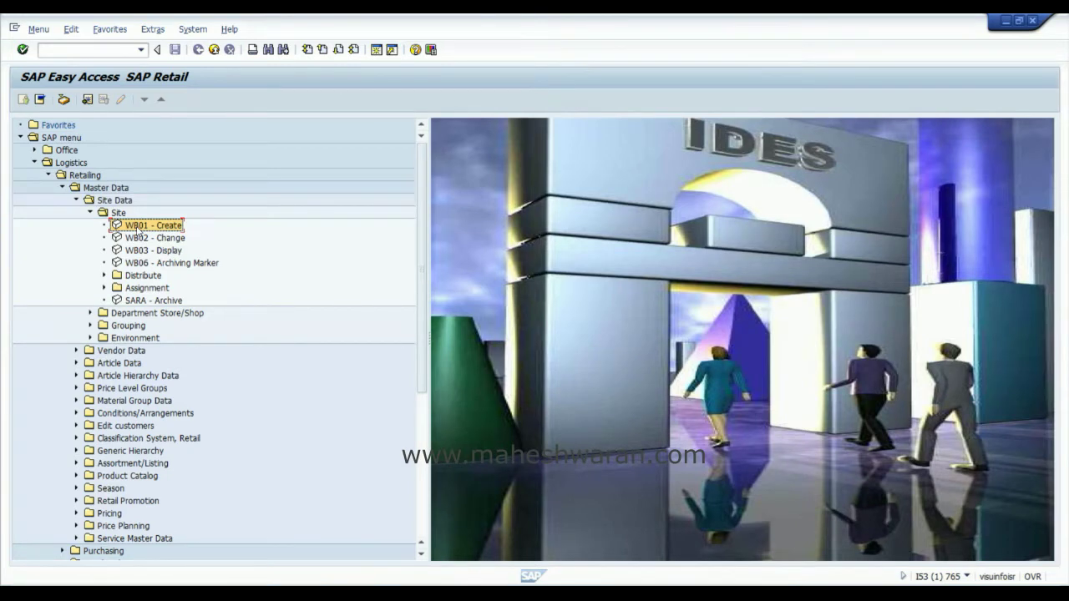
- Reopen the WB01 site creation transaction and check the site profile entry
double_click(138, 228)
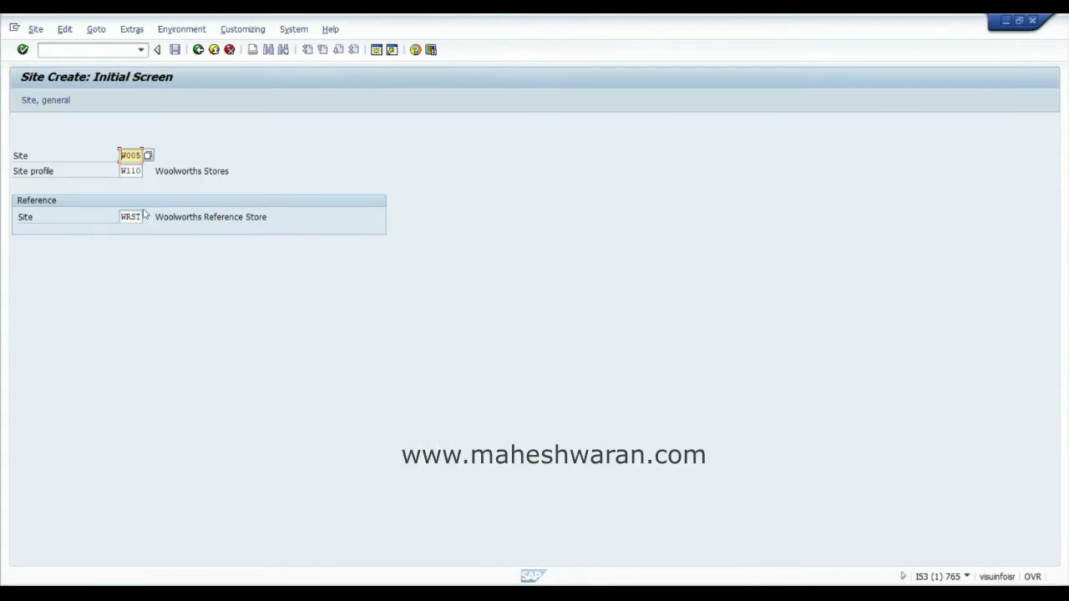
click(128, 171)
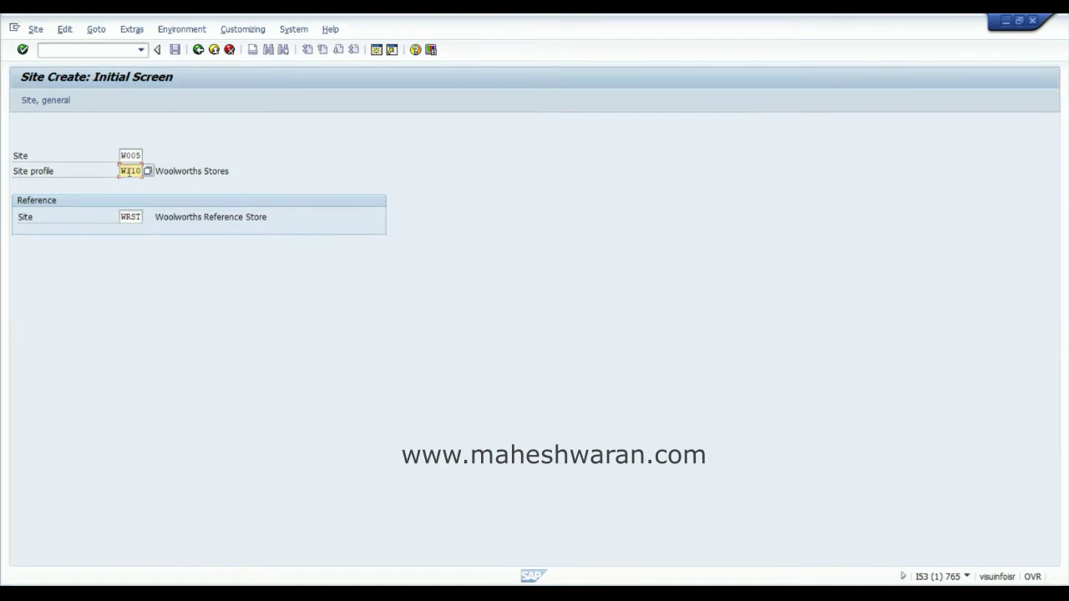
click(155, 172)
click(132, 176)
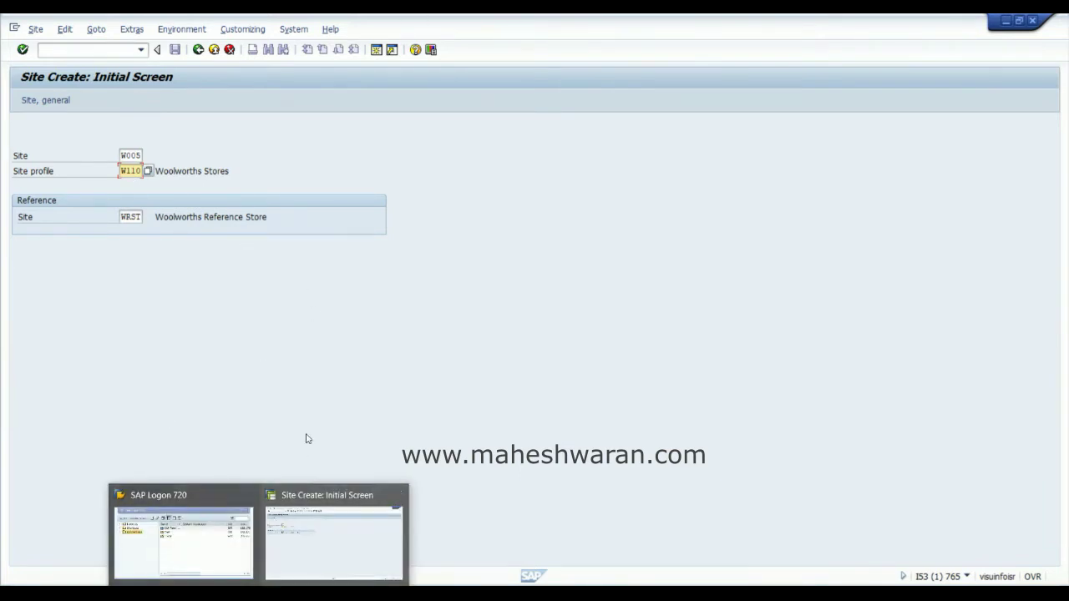
- Go to transaction /nspro and display the SAP Reference IMG
click(103, 51)
text(/nspro)
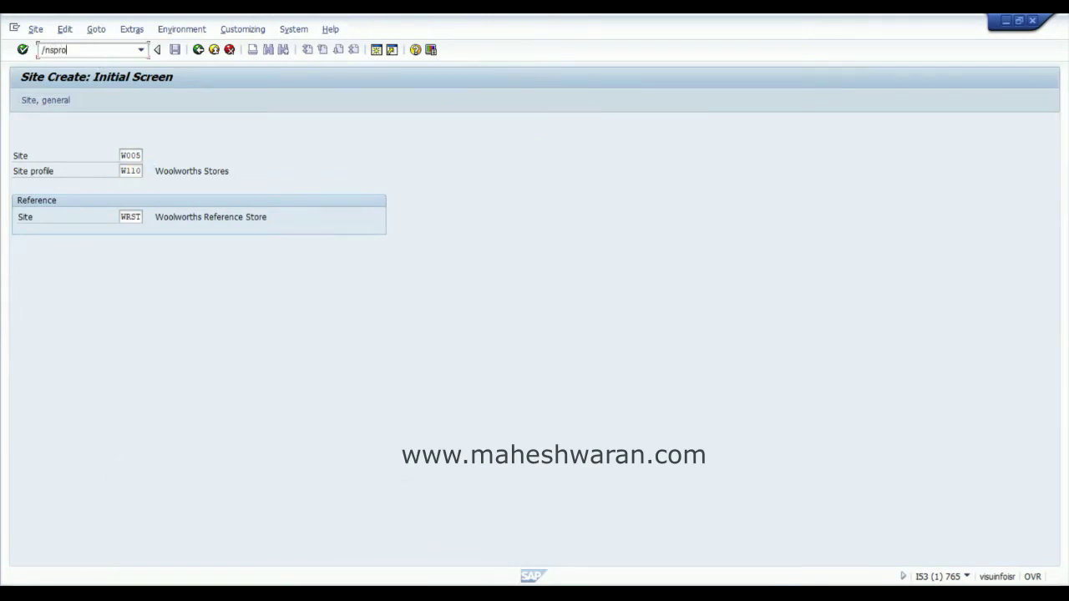
key(Return)
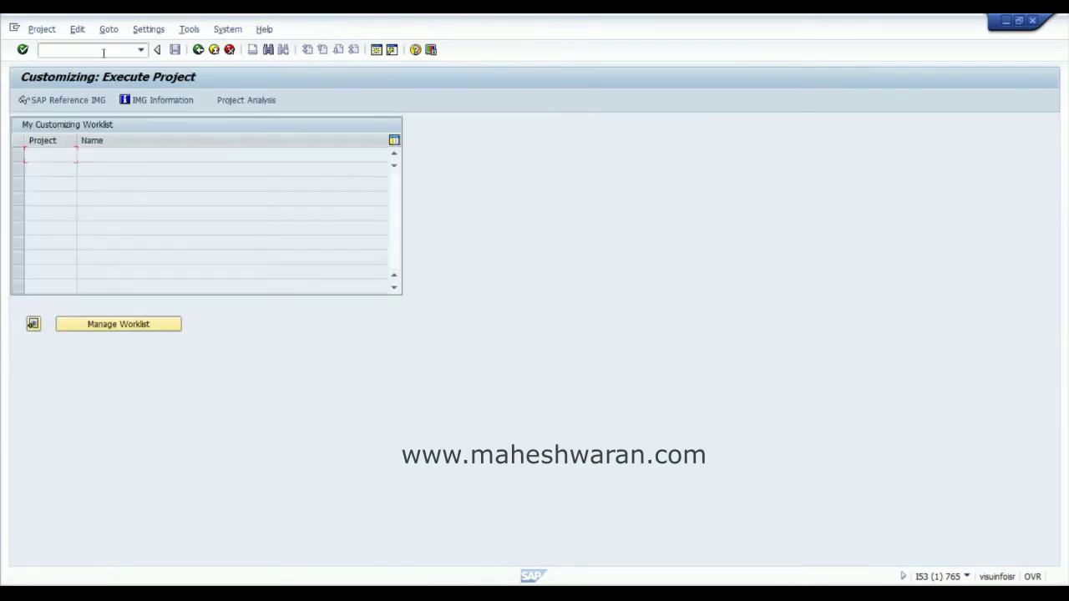
click(73, 100)
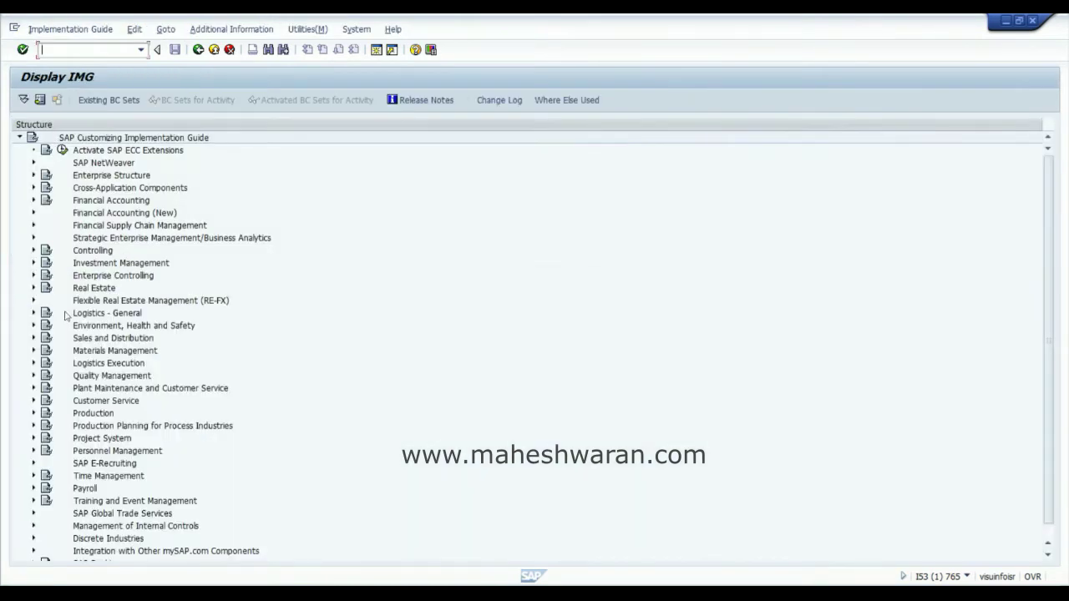
- Open the Define Copy Rule and Assign to Tables activity under Logistics - General > Plant Master > Control Data
click(34, 313)
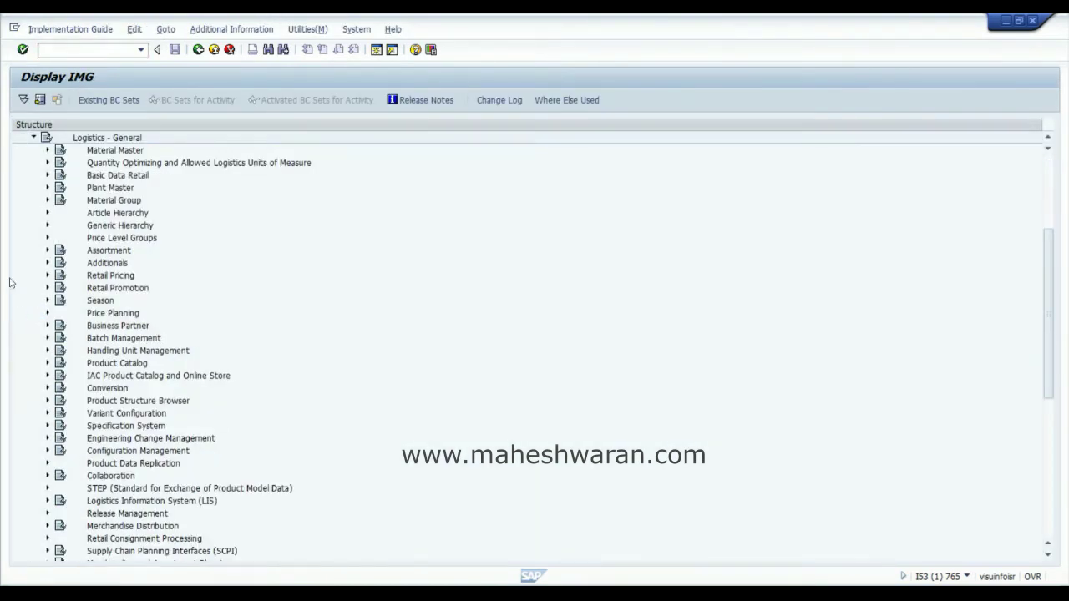
click(47, 188)
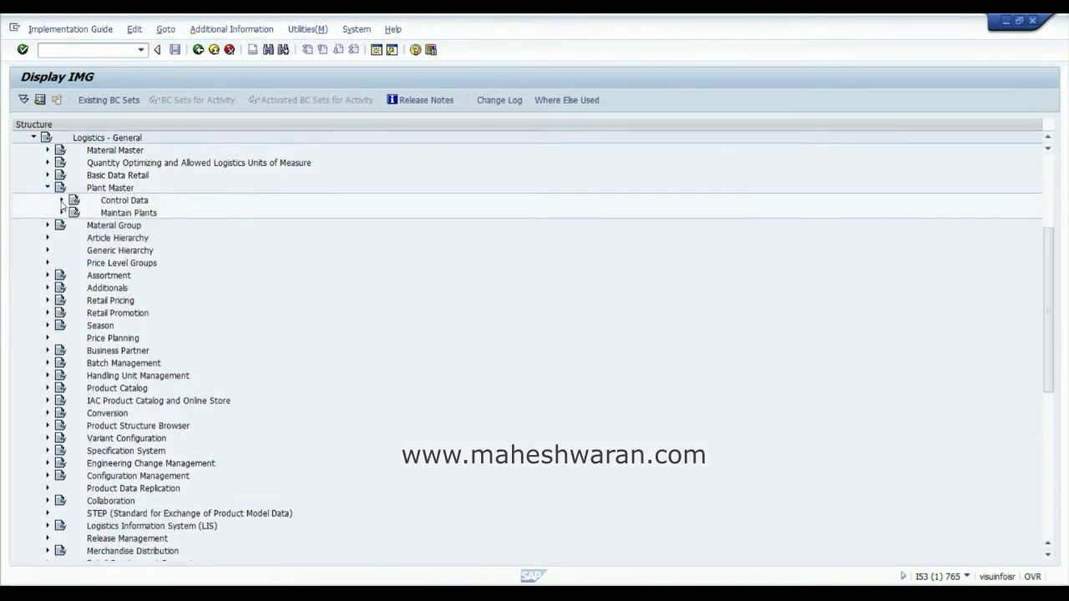
click(61, 201)
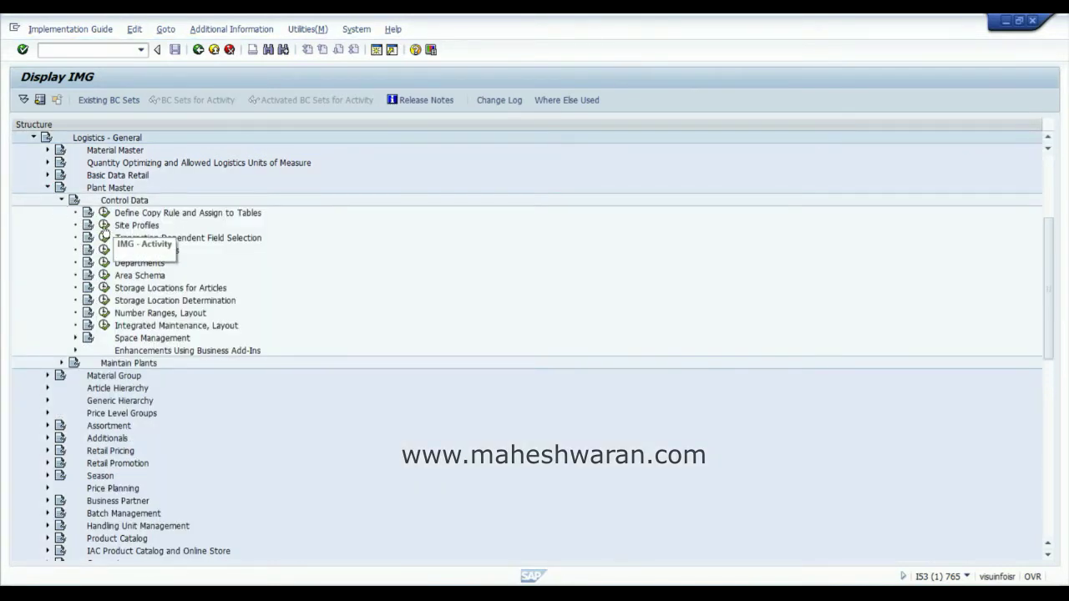
click(143, 216)
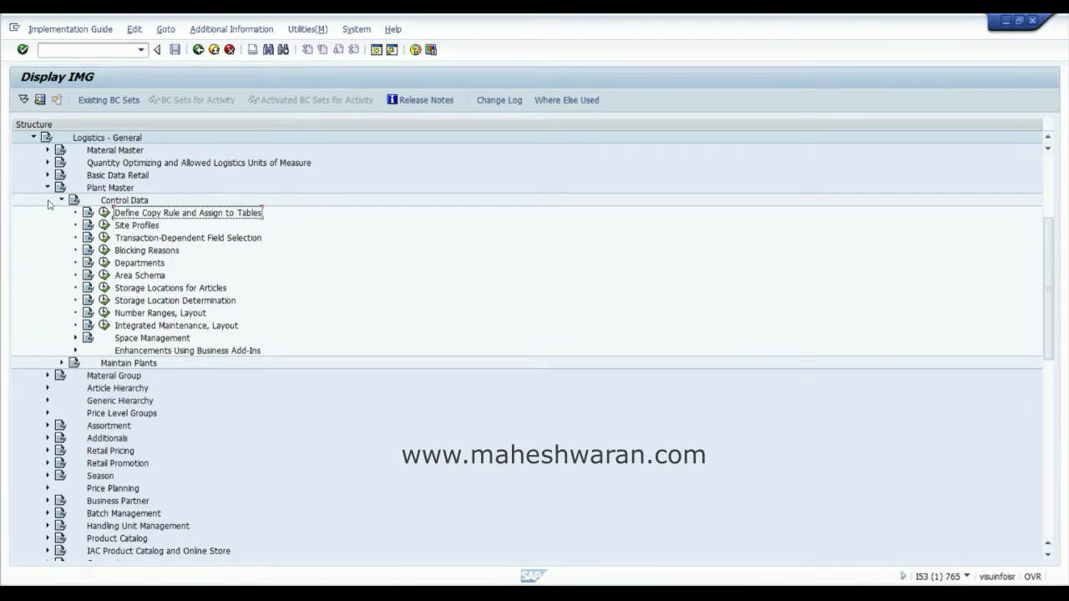
click(118, 226)
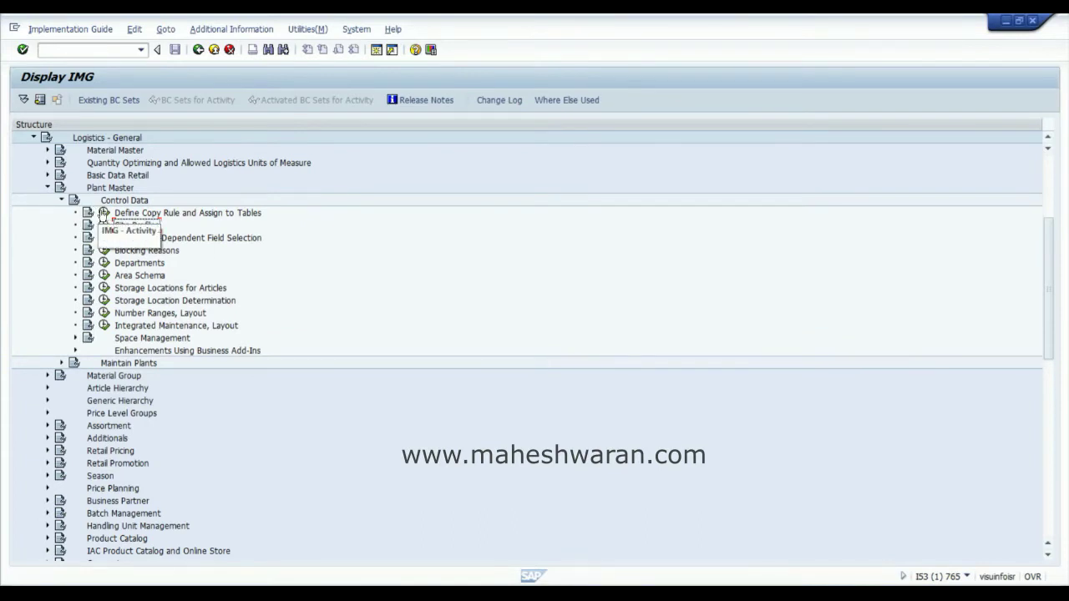
click(104, 213)
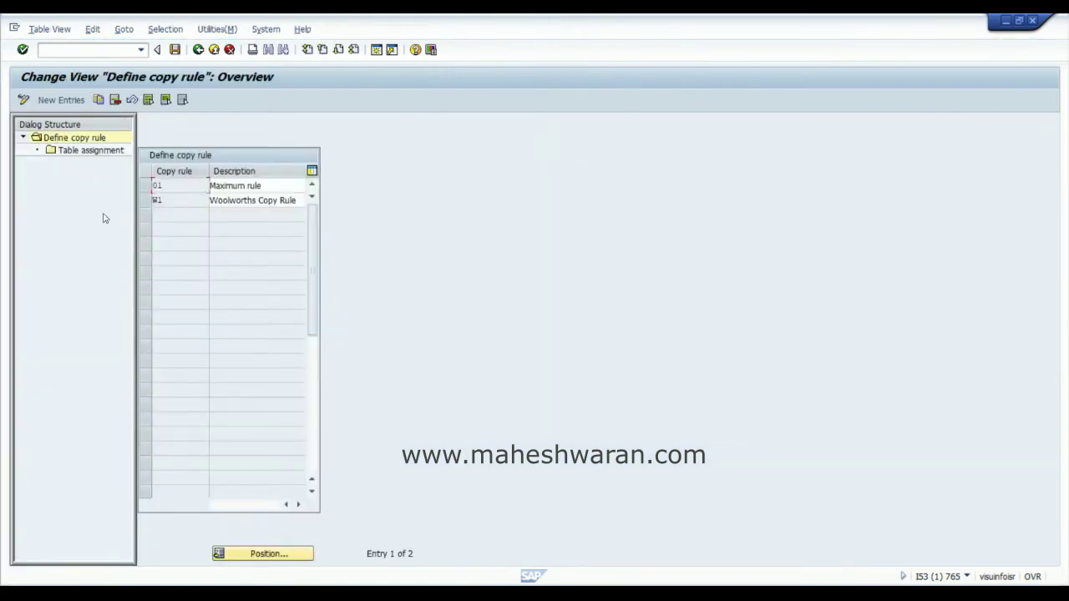
- Display the table assignment of copy rule 01
click(151, 192)
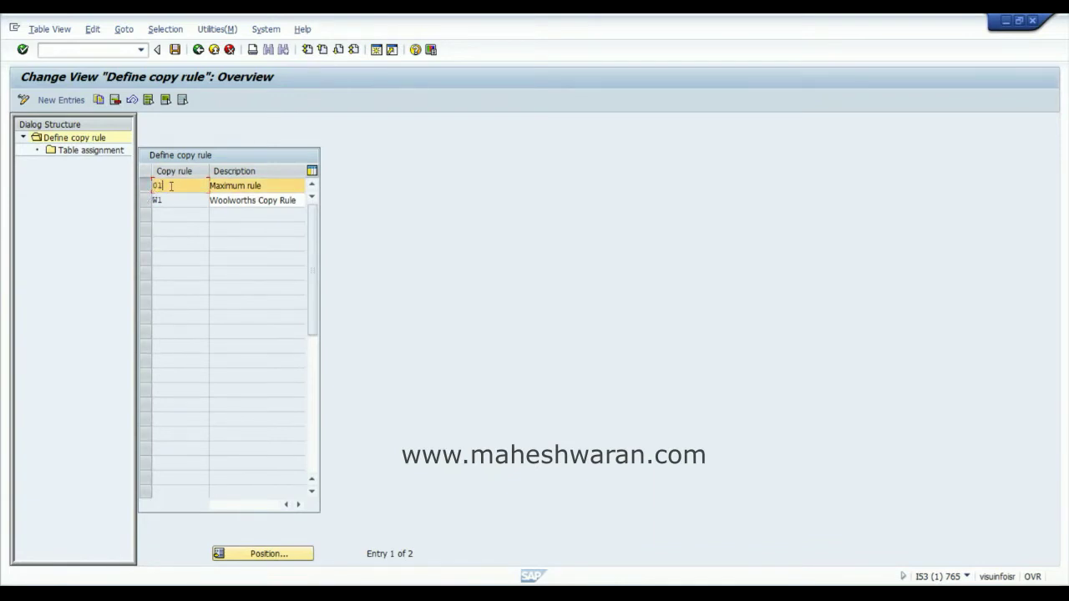
double_click(89, 152)
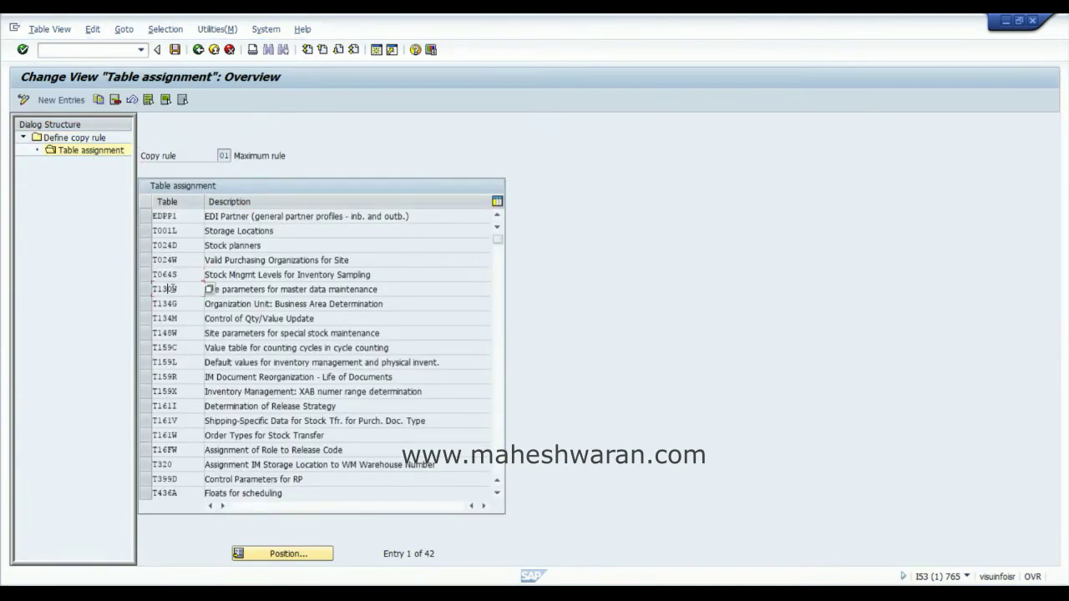
- Select all tables assigned to copy rule 01 and return to the copy rule overview
click(161, 231)
drag(146, 231, 152, 275)
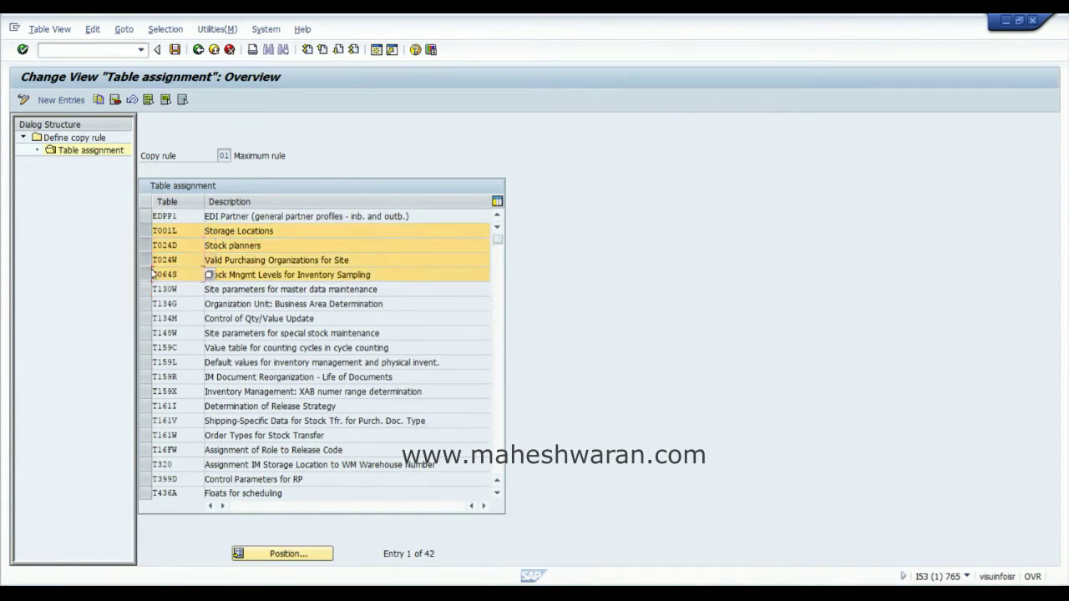
click(148, 100)
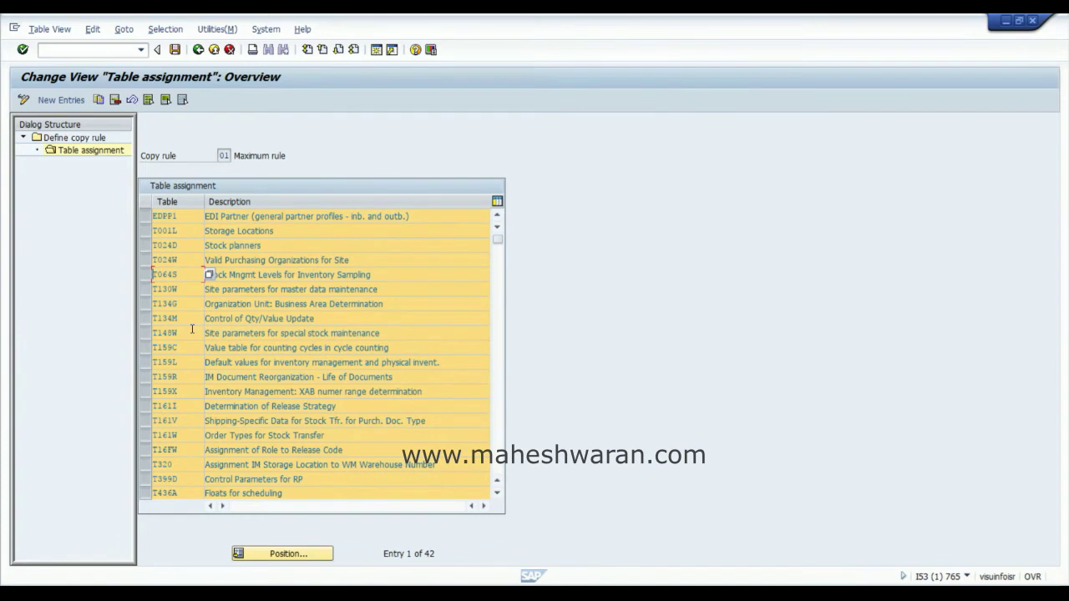
click(199, 50)
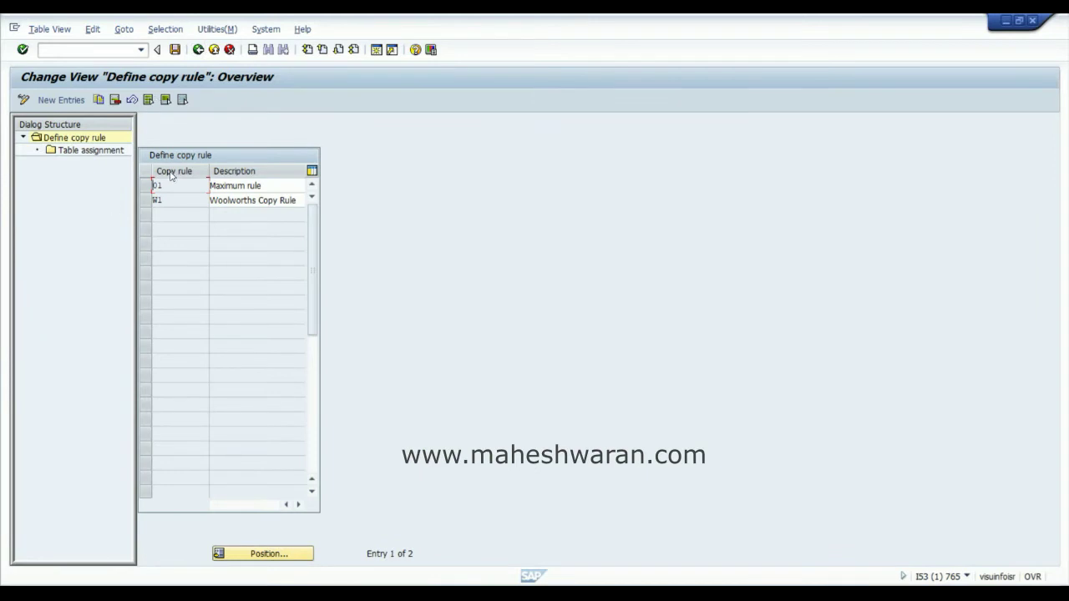
- Display the table assignment of the Woolworths copy rule W1 and mark the stock planners table T024D
click(145, 188)
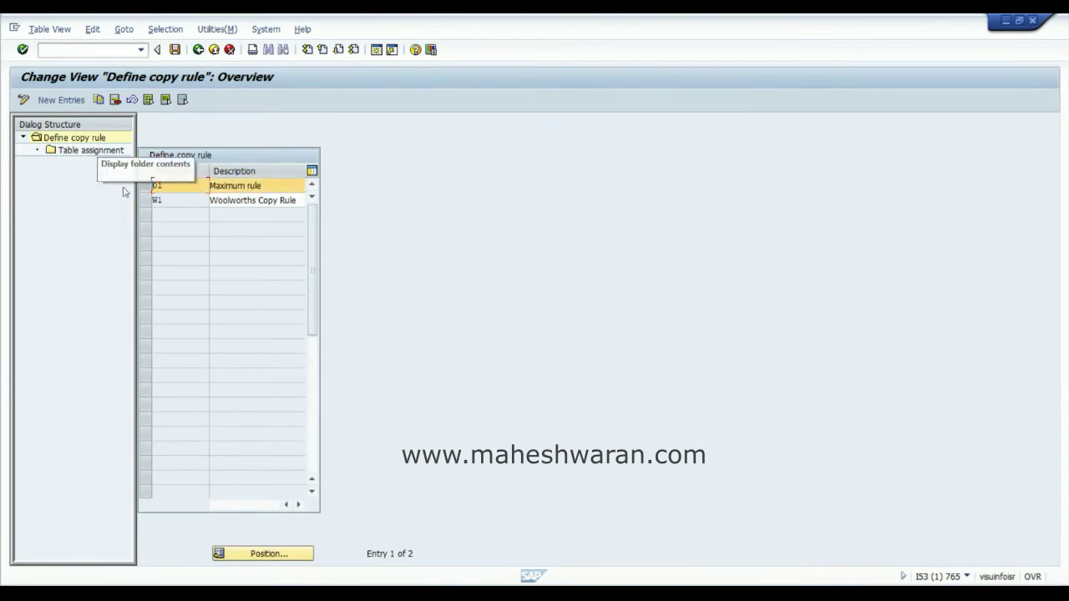
click(145, 200)
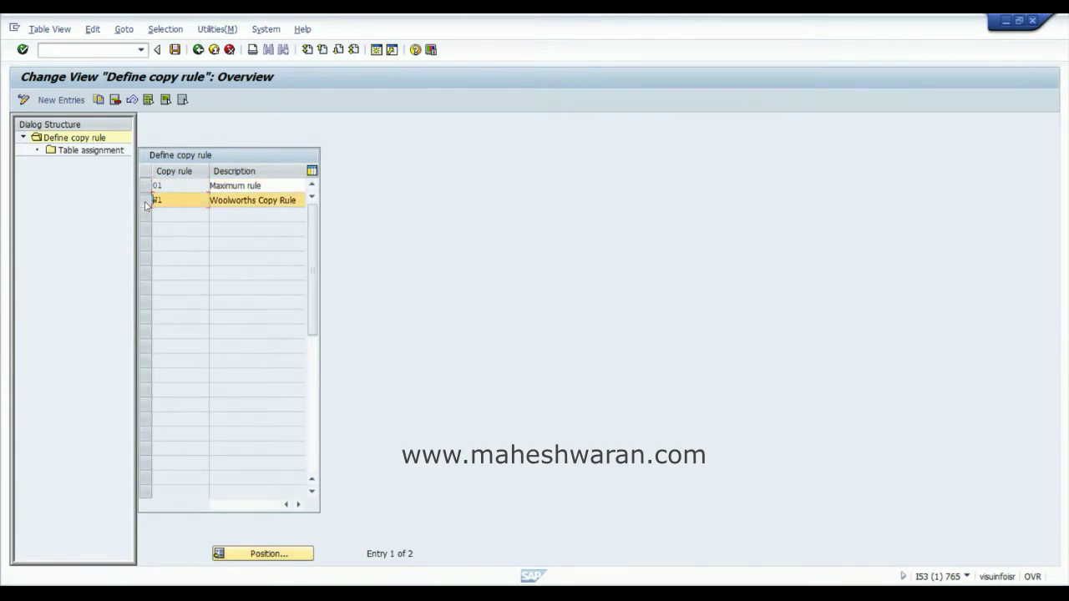
click(98, 151)
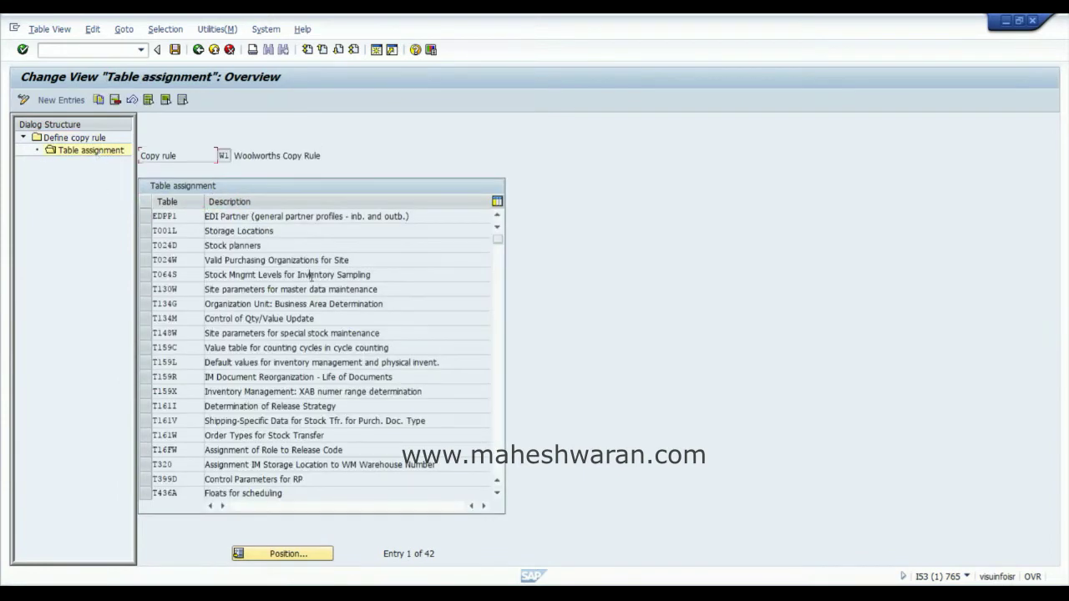
click(147, 245)
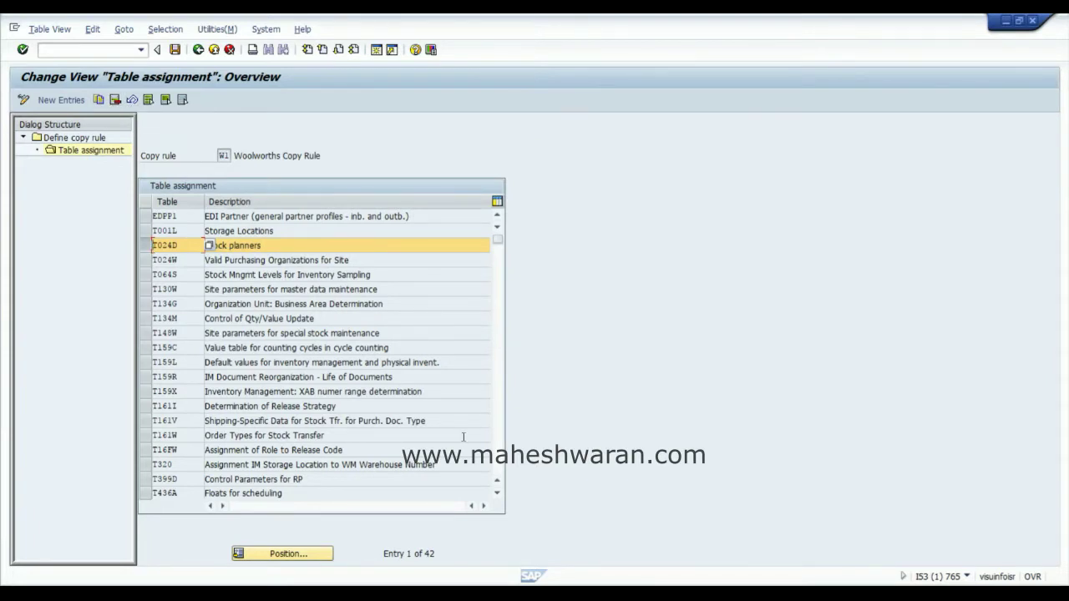
- Go back to the copy rule overview, check entries 01 and W1, and return to the IMG structure
click(197, 50)
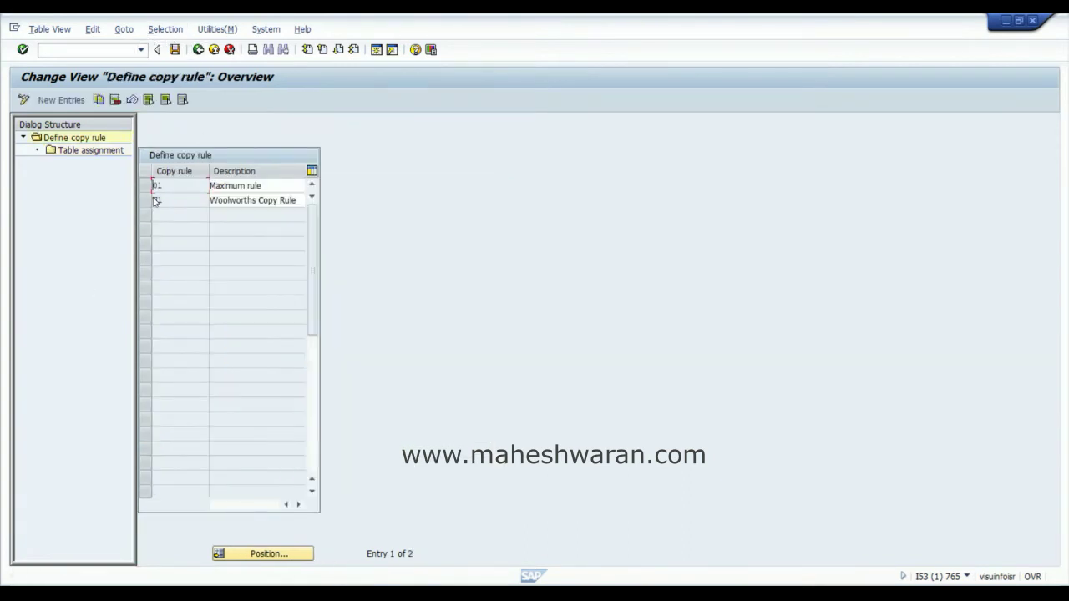
click(146, 185)
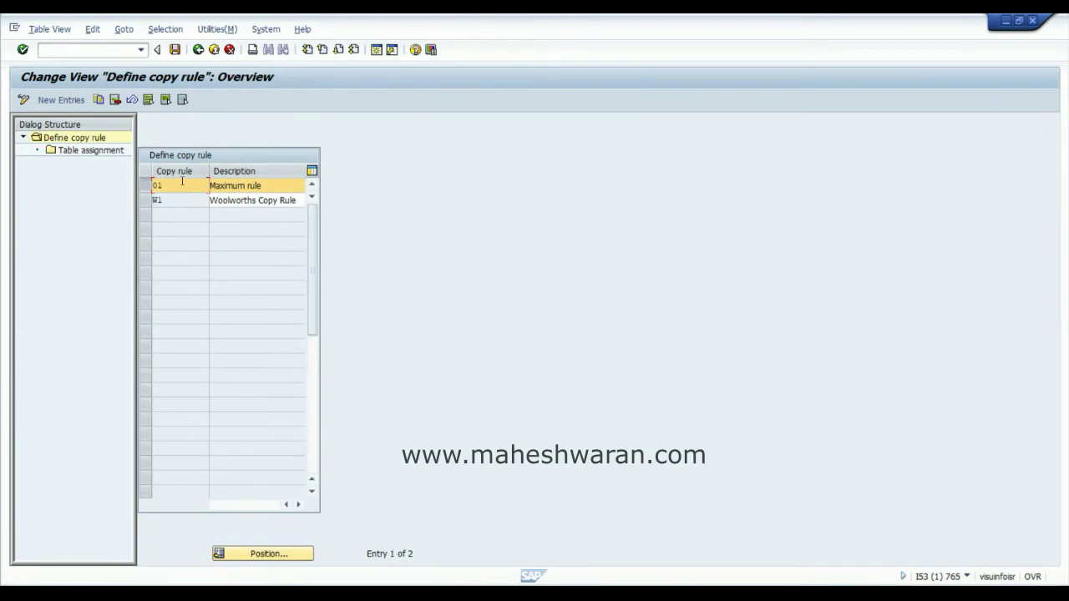
click(177, 187)
click(254, 200)
click(198, 50)
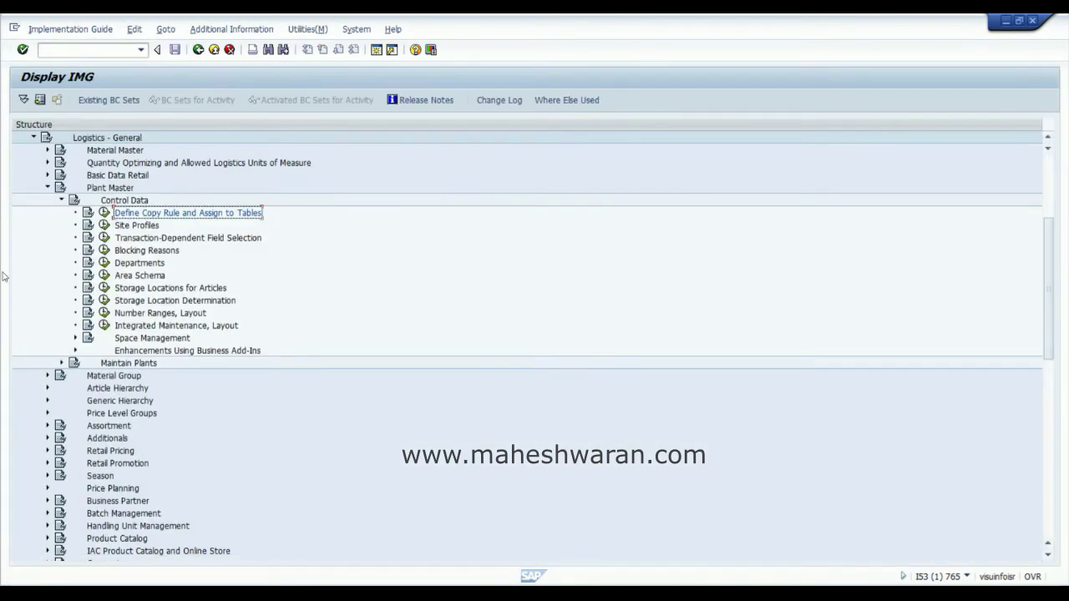
- Open the Site Profiles activity under Control Data and position the list at profile W100
click(103, 226)
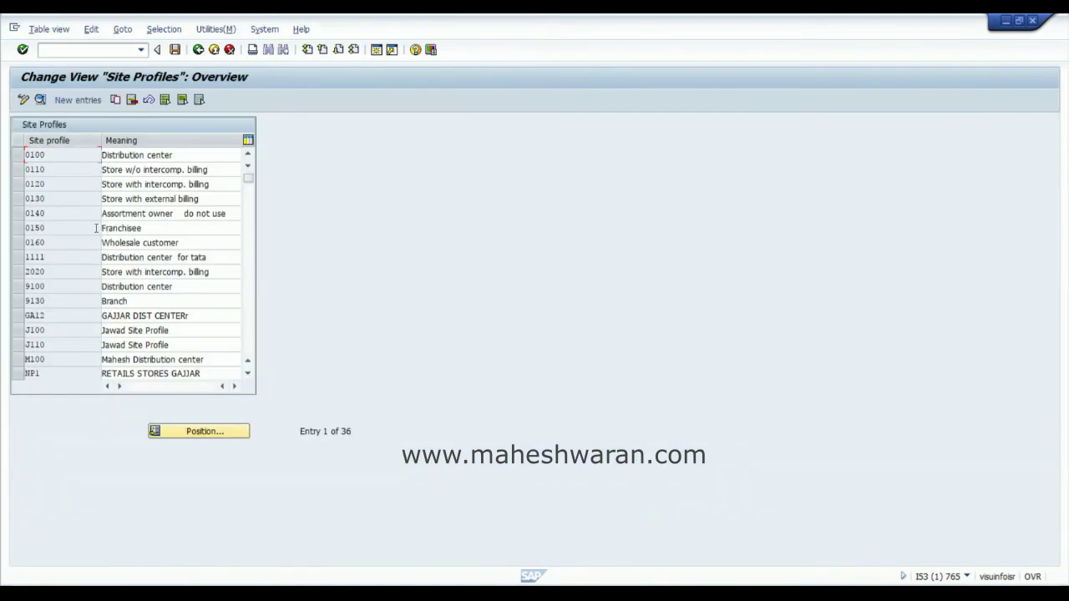
click(206, 431)
text(w)
text(100)
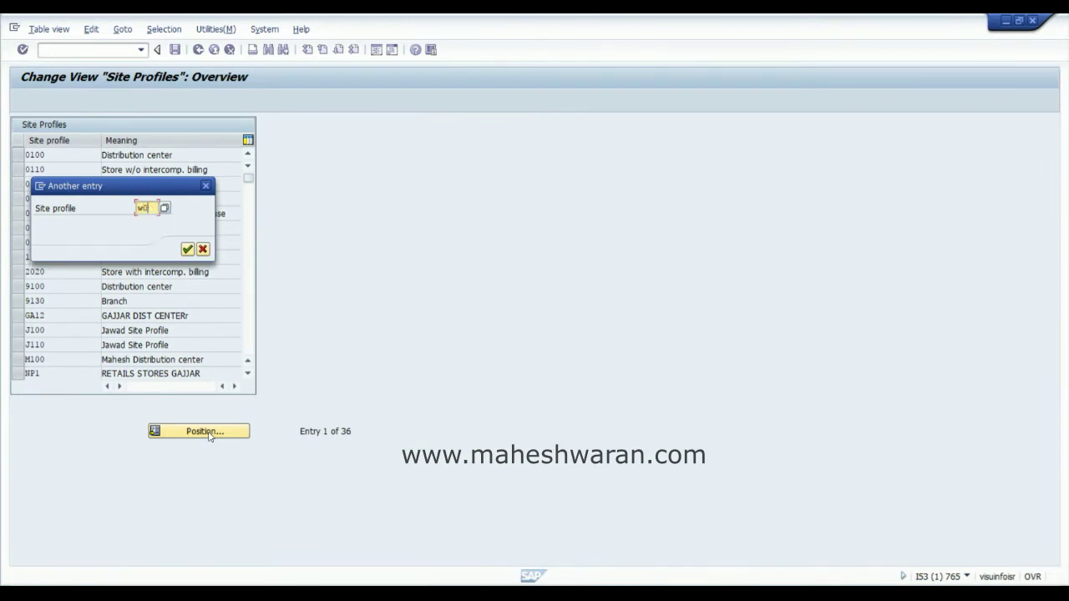
key(Return)
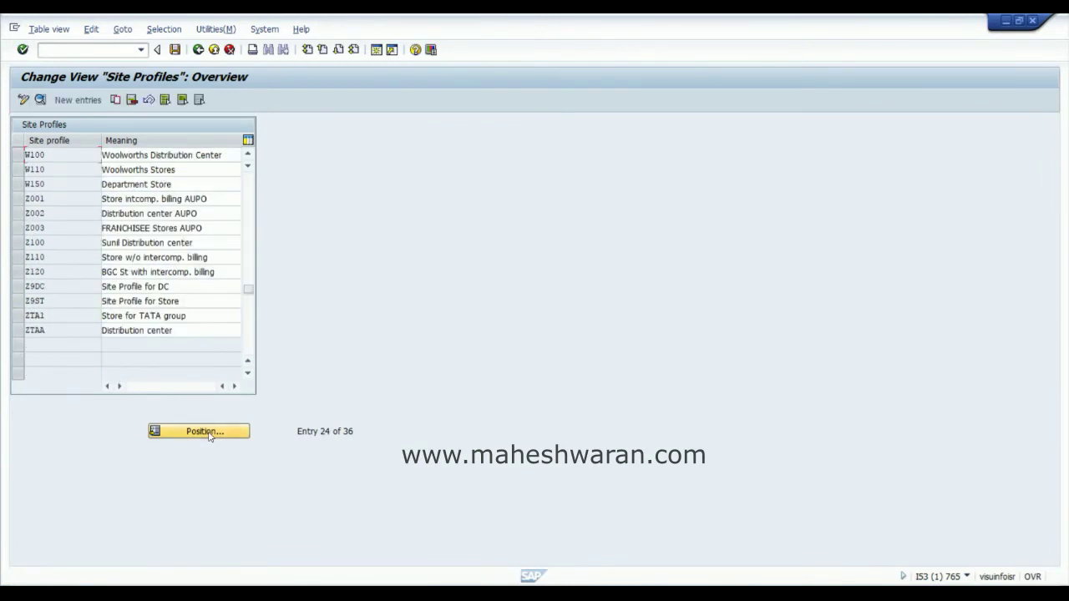
- Check the entries W100, W110 and W150, and display the details of site profile W100
click(151, 155)
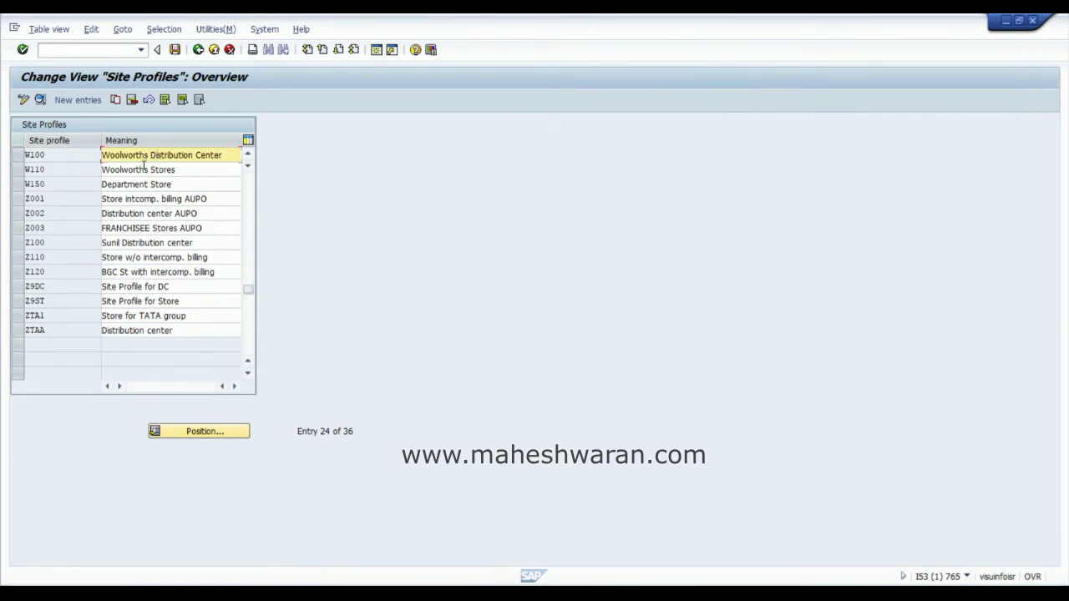
click(143, 169)
click(137, 184)
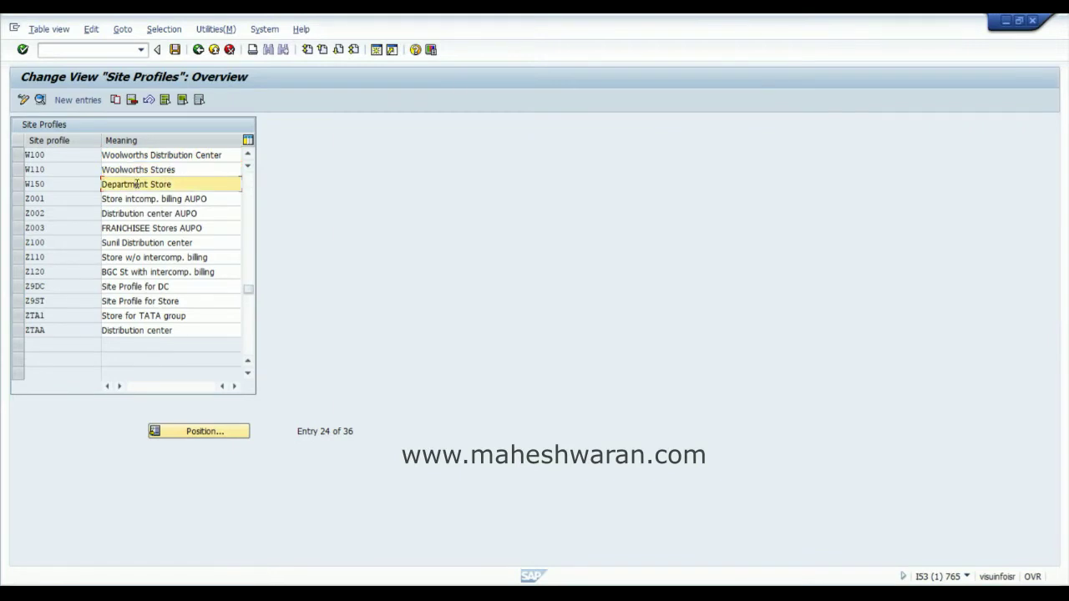
double_click(129, 156)
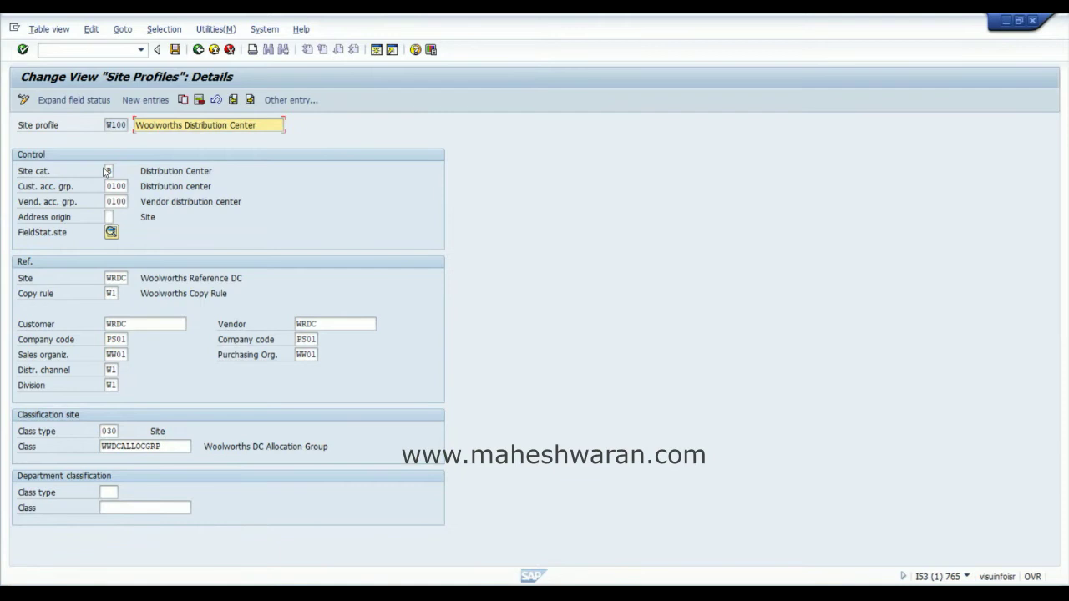
- Display the possible site category values for profile W100 and close the list without choosing one
click(107, 171)
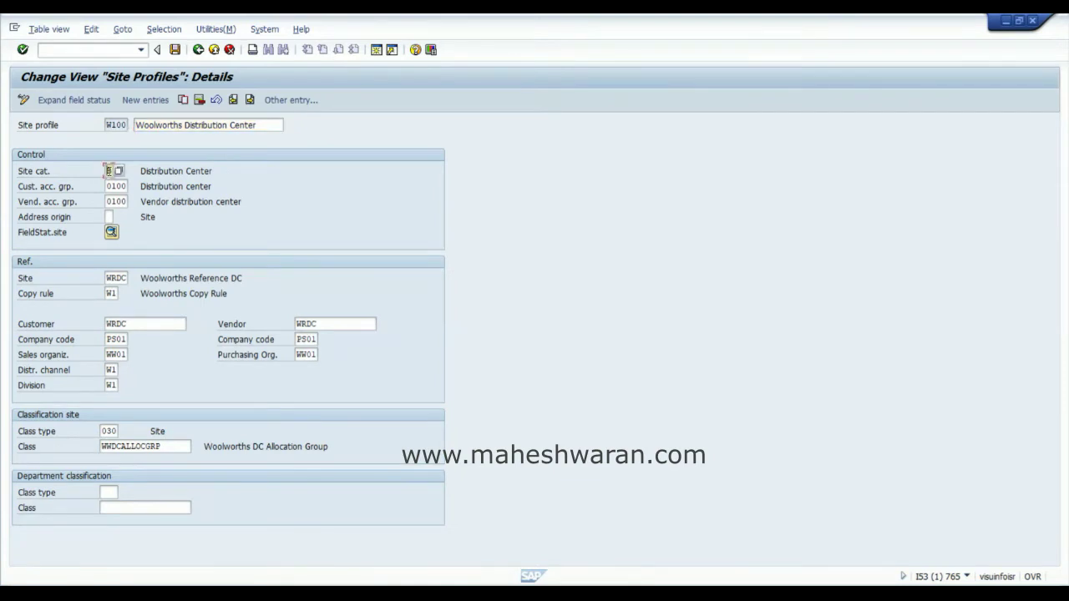
click(119, 172)
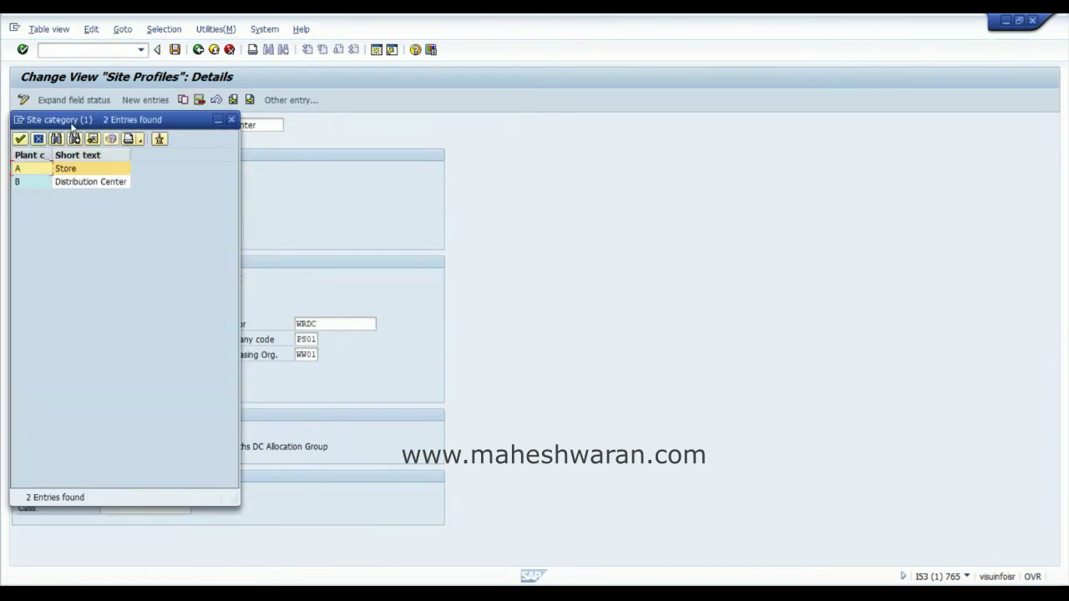
drag(83, 119, 473, 100)
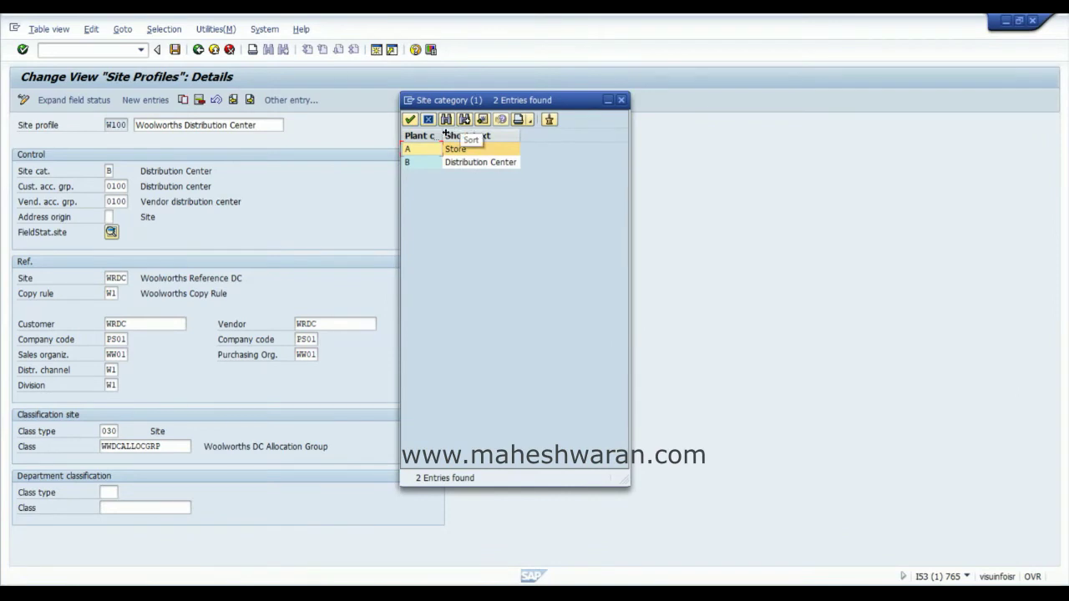
click(427, 119)
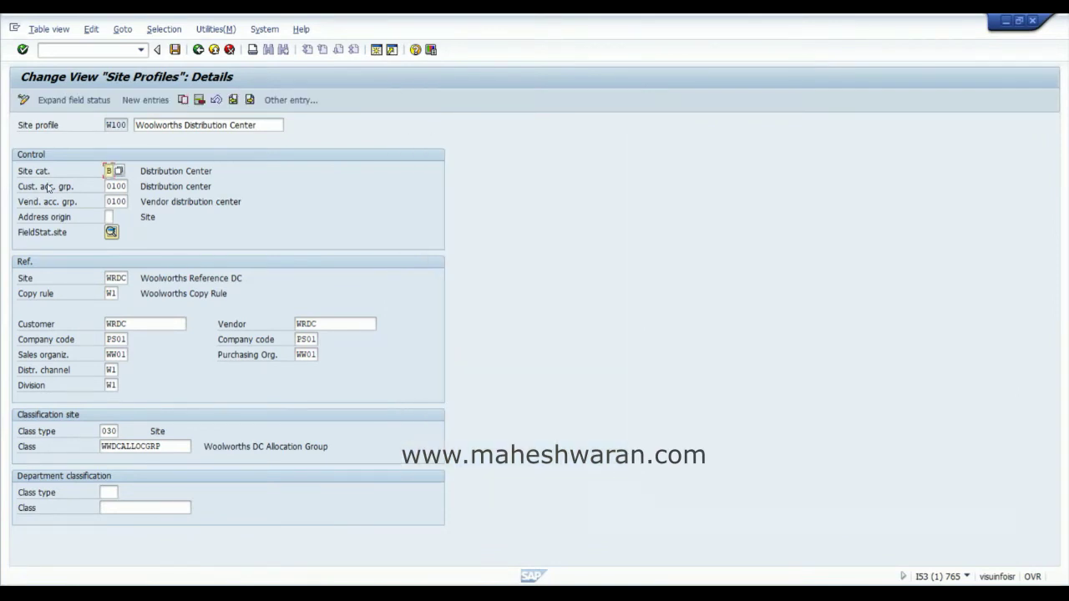
- Examine the control data of profile W100: site category, customer account group and vendor account group
click(112, 124)
click(109, 170)
click(116, 187)
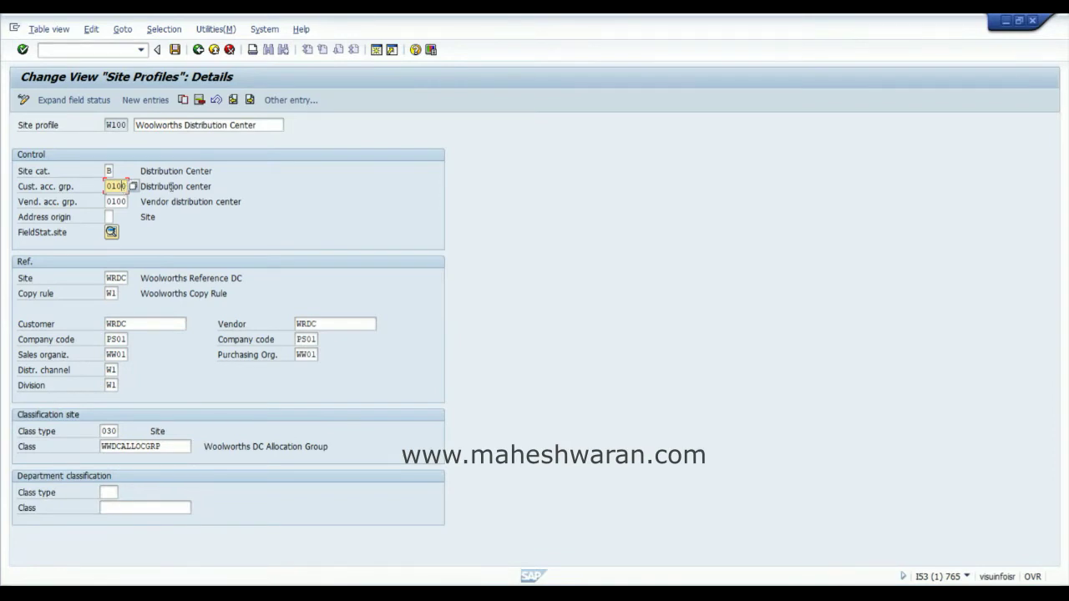
click(110, 201)
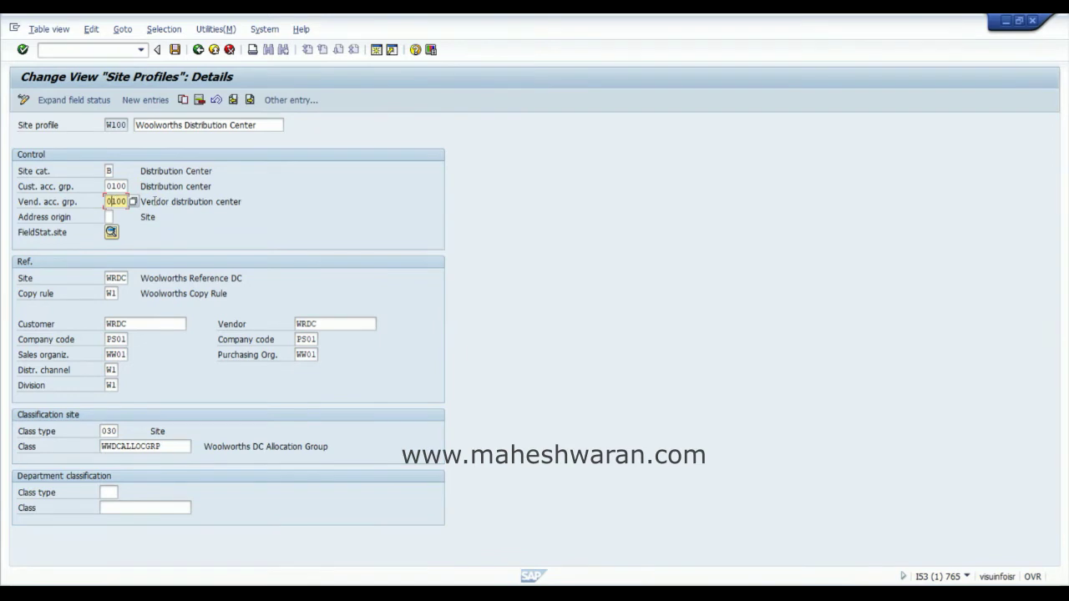
click(155, 201)
click(111, 187)
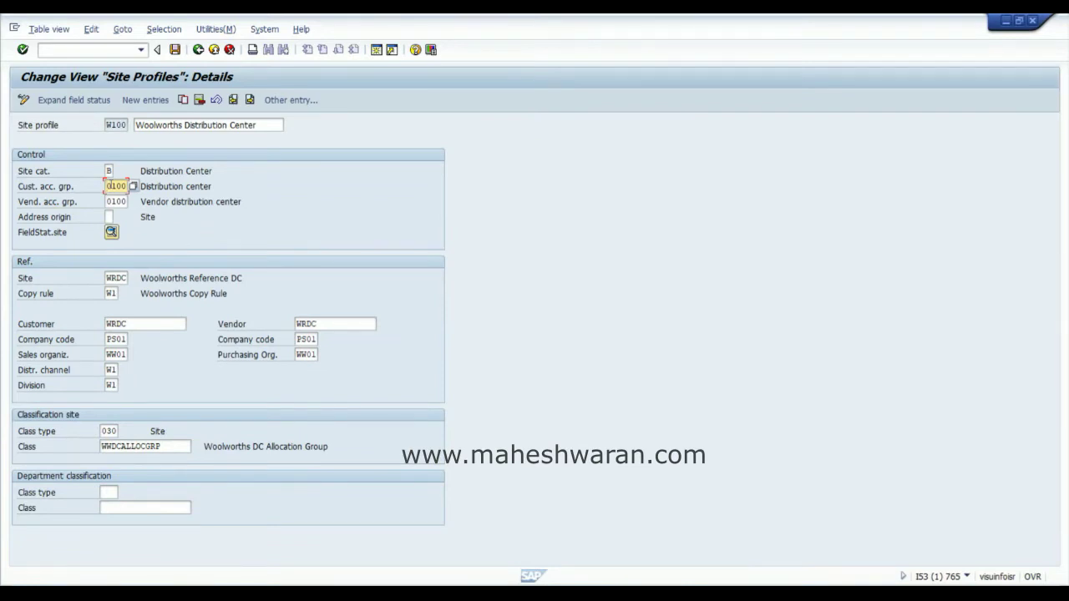
click(123, 186)
click(108, 171)
click(112, 189)
click(108, 171)
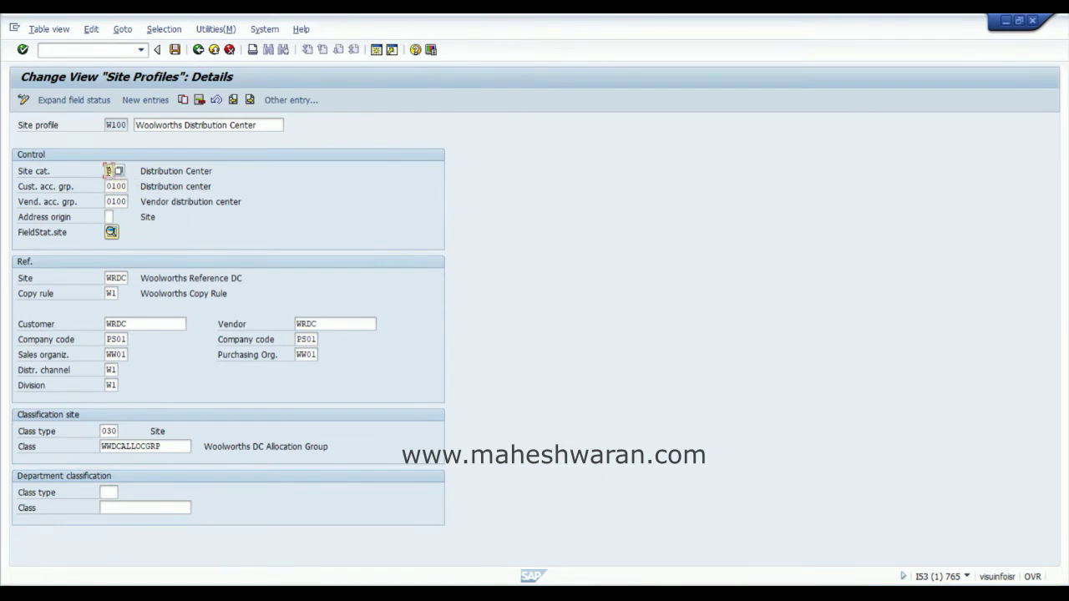
click(116, 188)
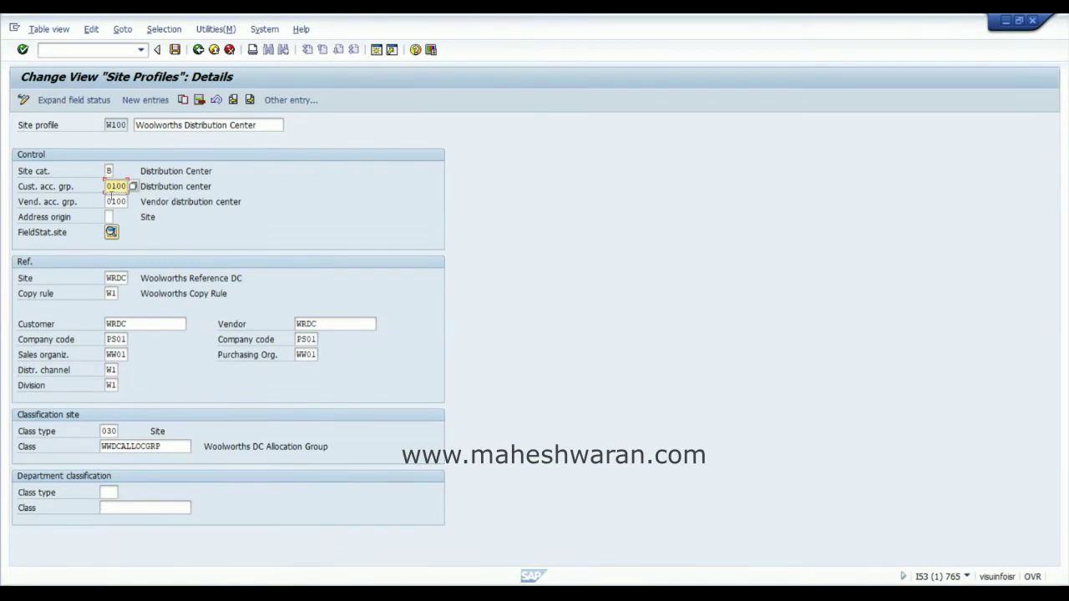
click(111, 200)
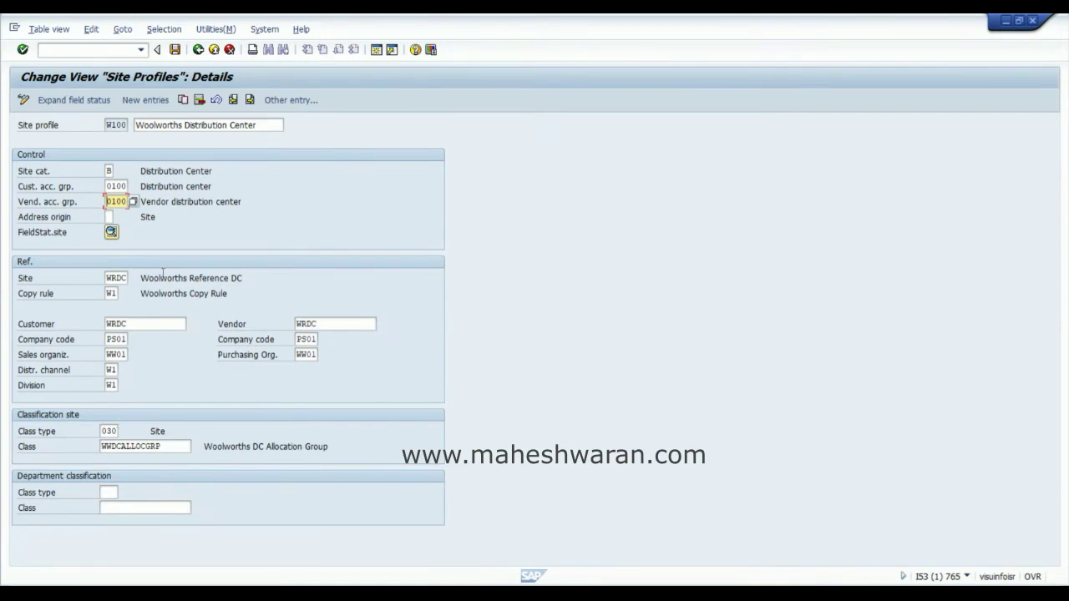
- Examine the reference site, copy rule, reference customer and vendor, and class type of profile W100, and recheck its customer account group
click(106, 279)
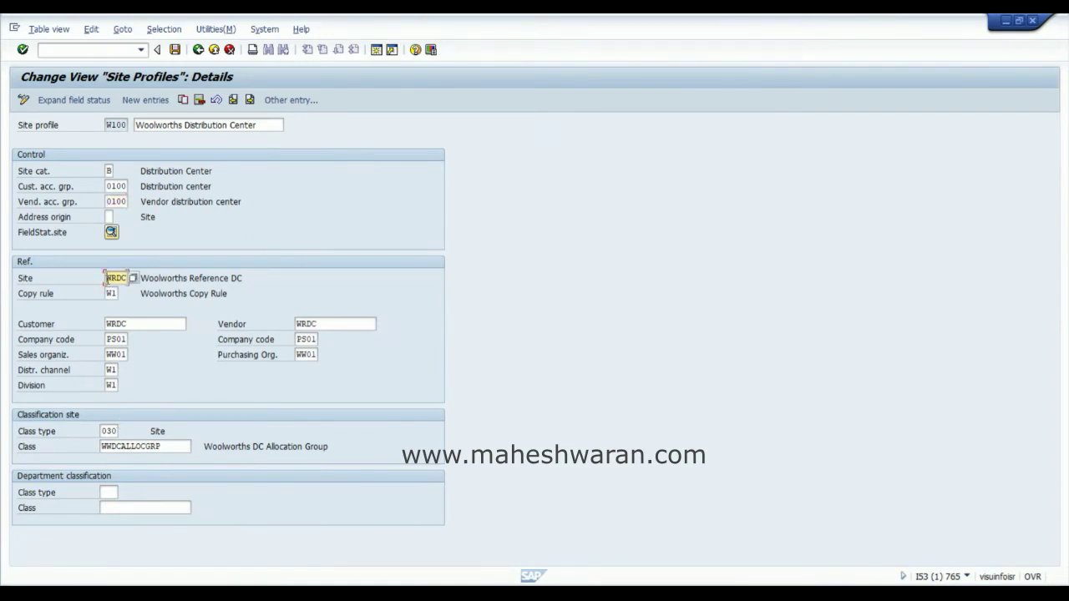
click(111, 293)
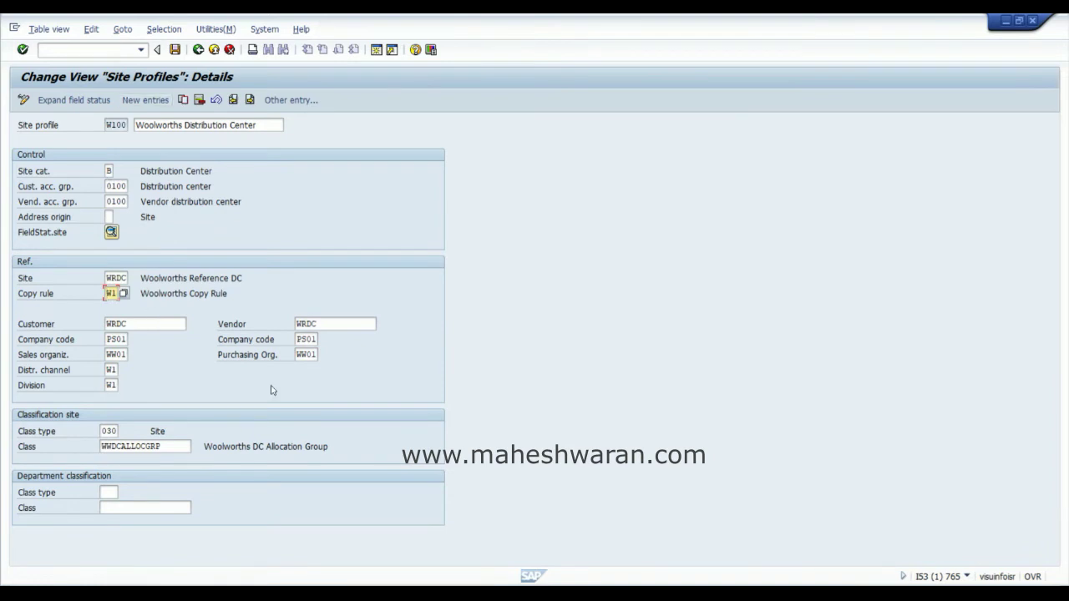
click(116, 278)
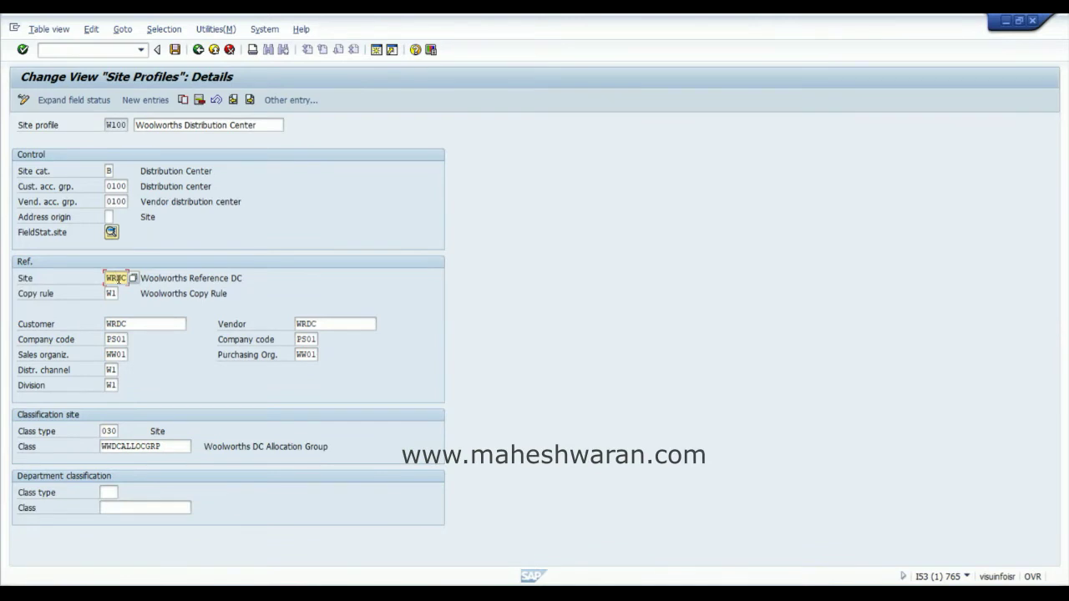
click(132, 326)
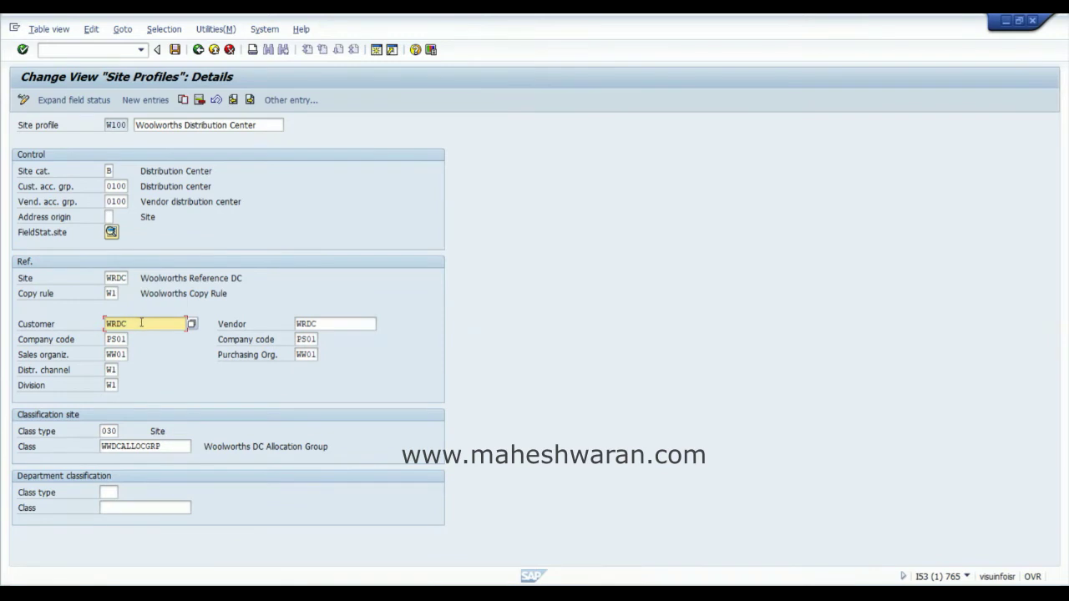
key(Tab)
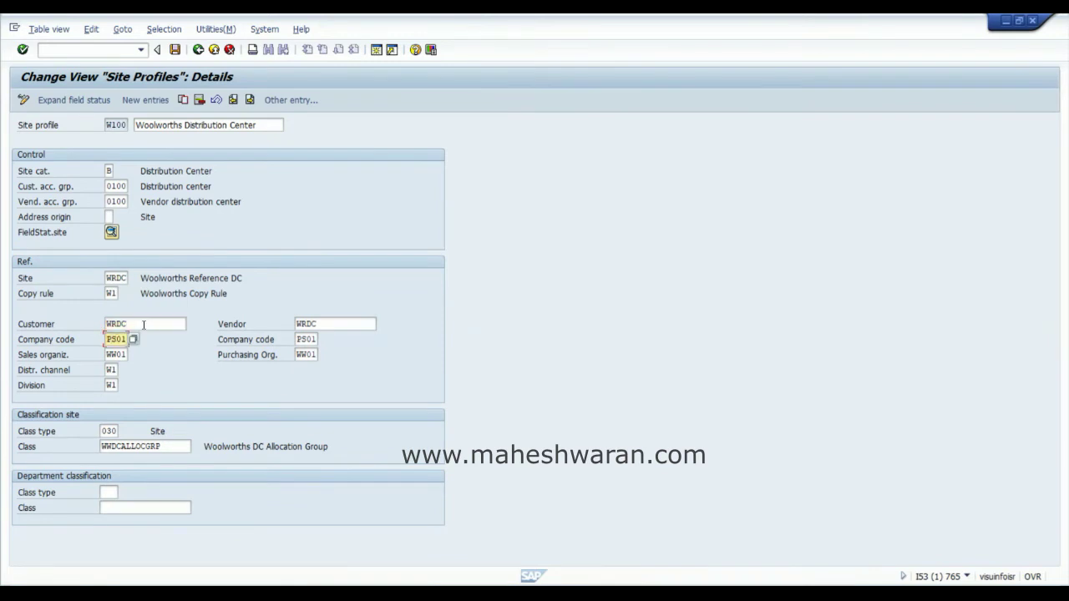
click(144, 325)
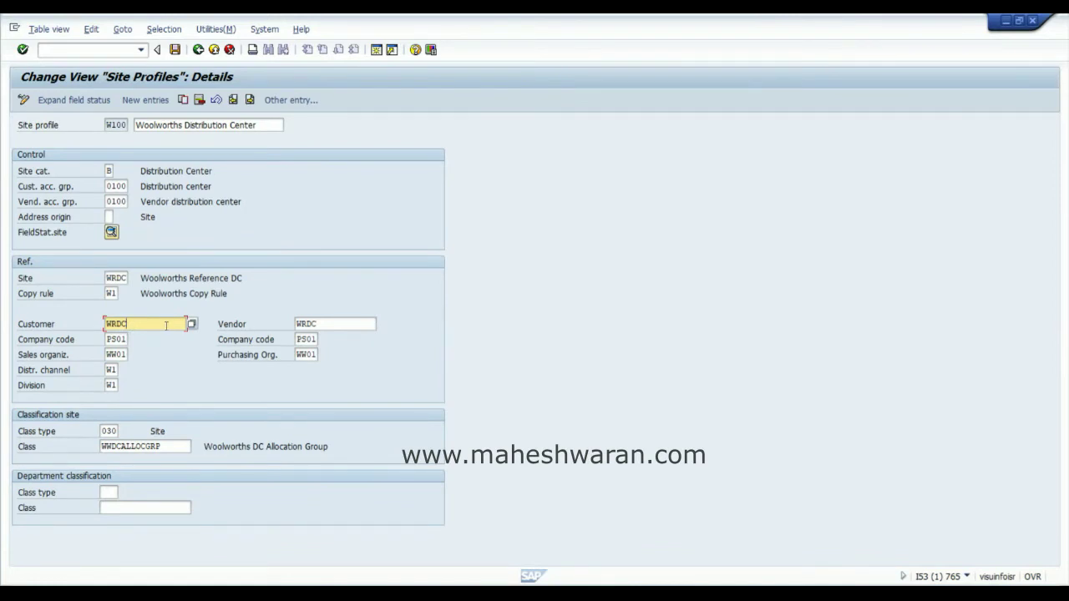
click(341, 325)
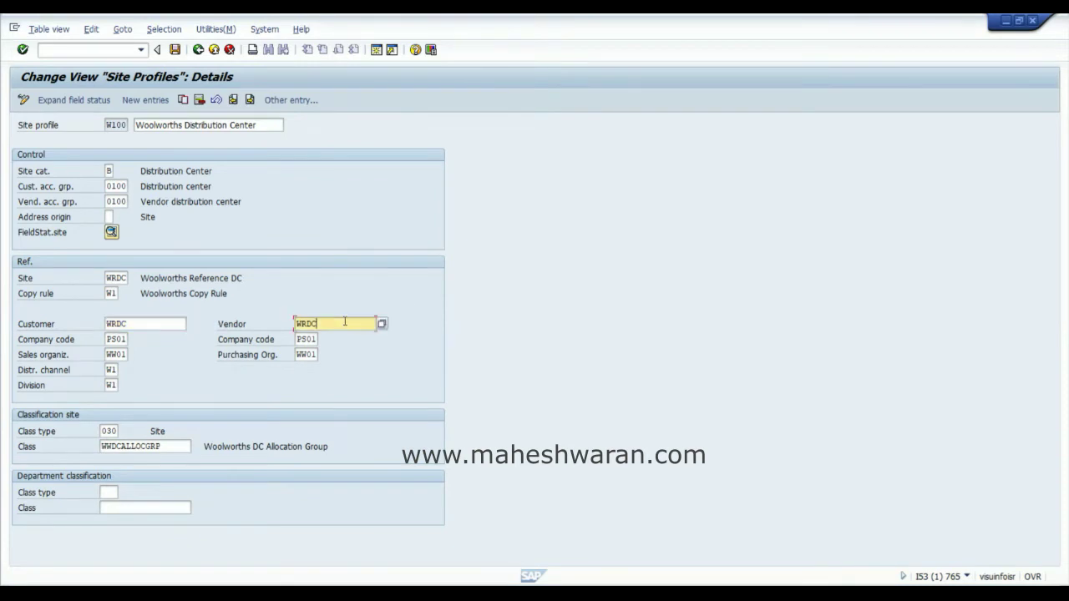
click(102, 432)
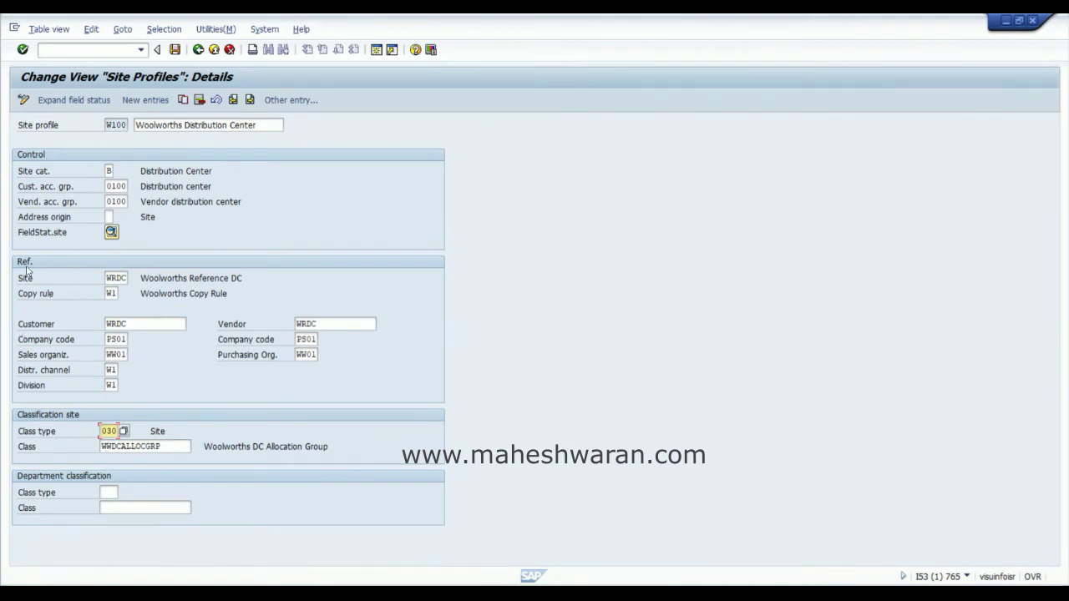
click(106, 186)
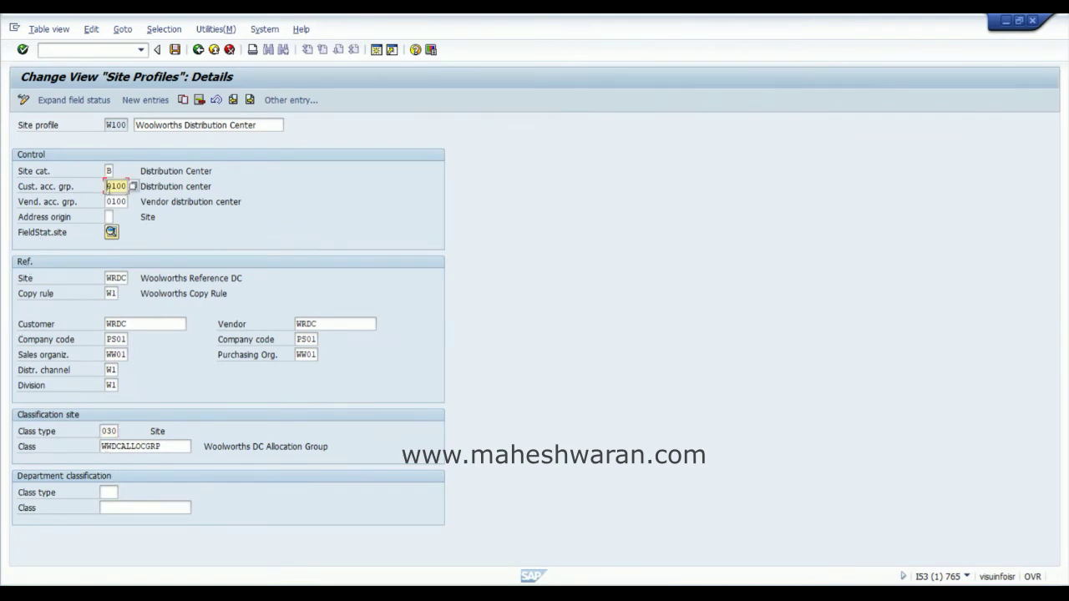
- Check the sales organization and class type of profile W100, and display its site field status groups before returning to the profile details
click(118, 355)
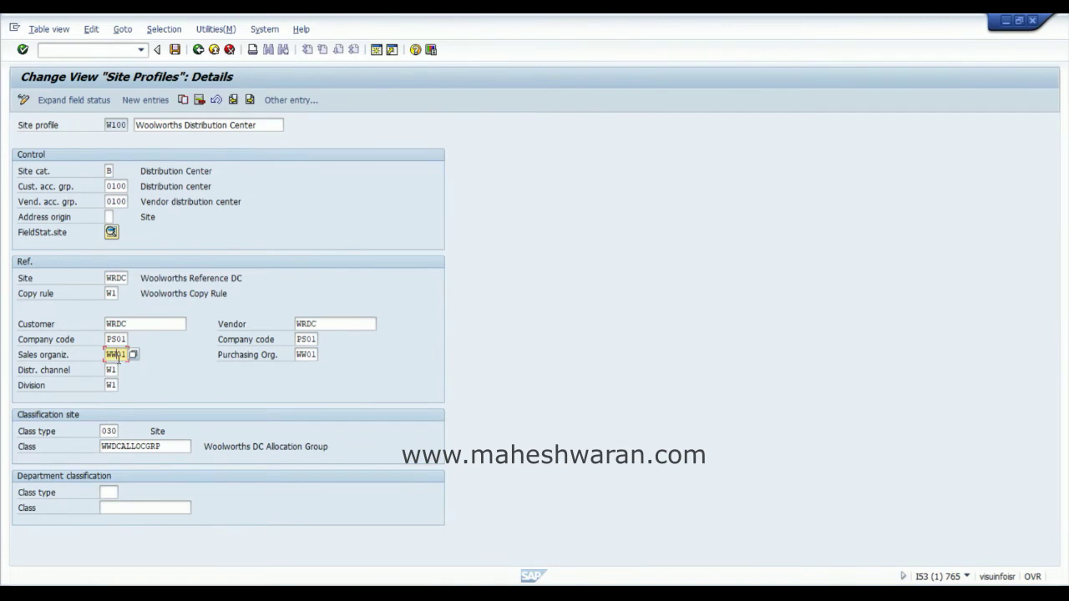
click(112, 431)
click(111, 232)
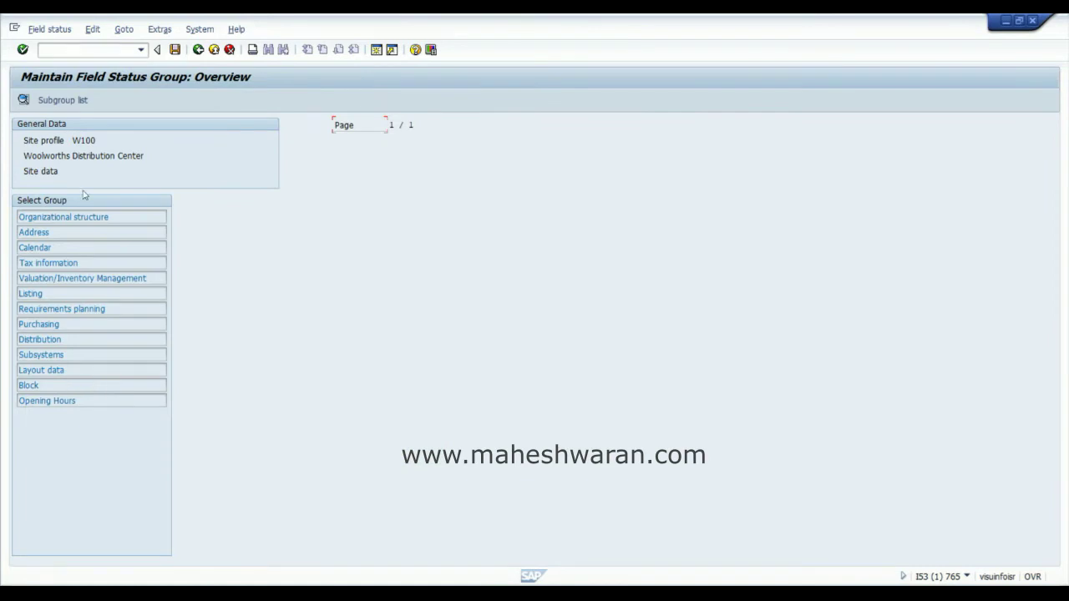
click(198, 49)
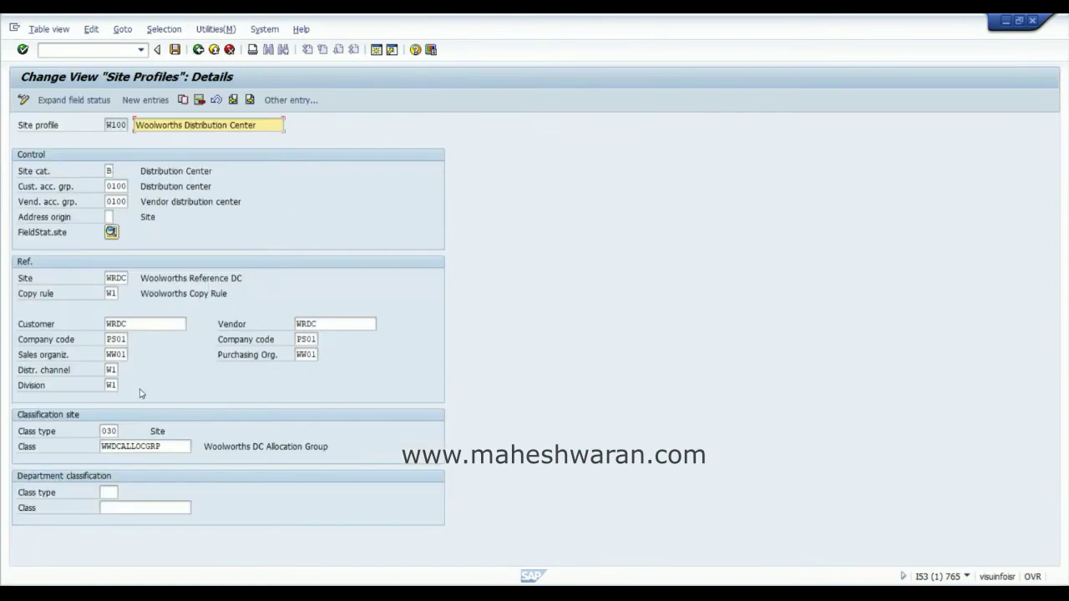
- Examine the site classification of profile W100: its class type, class and class description
click(111, 432)
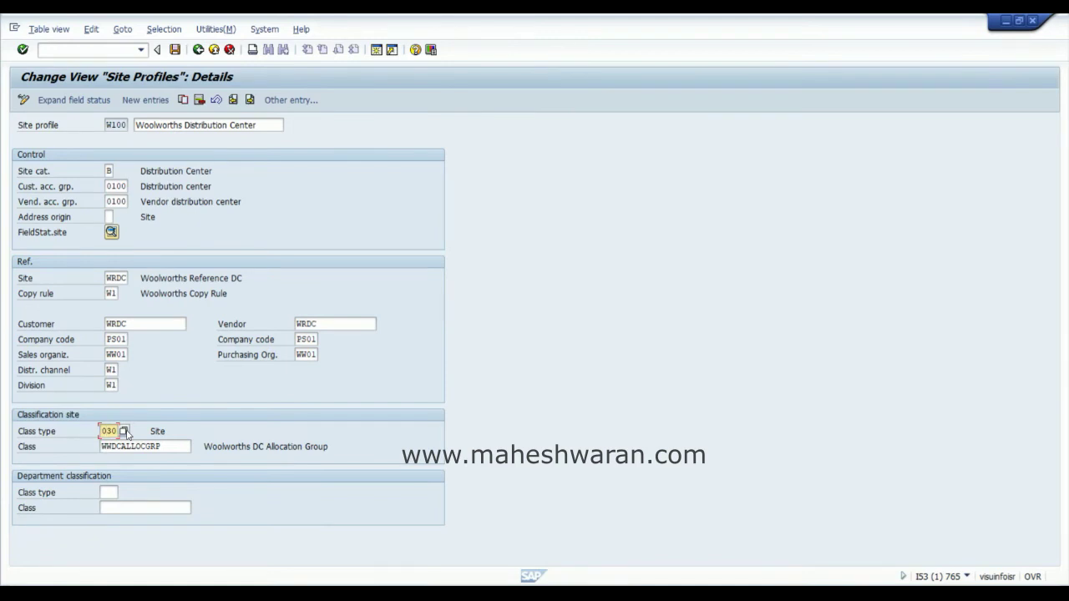
click(166, 446)
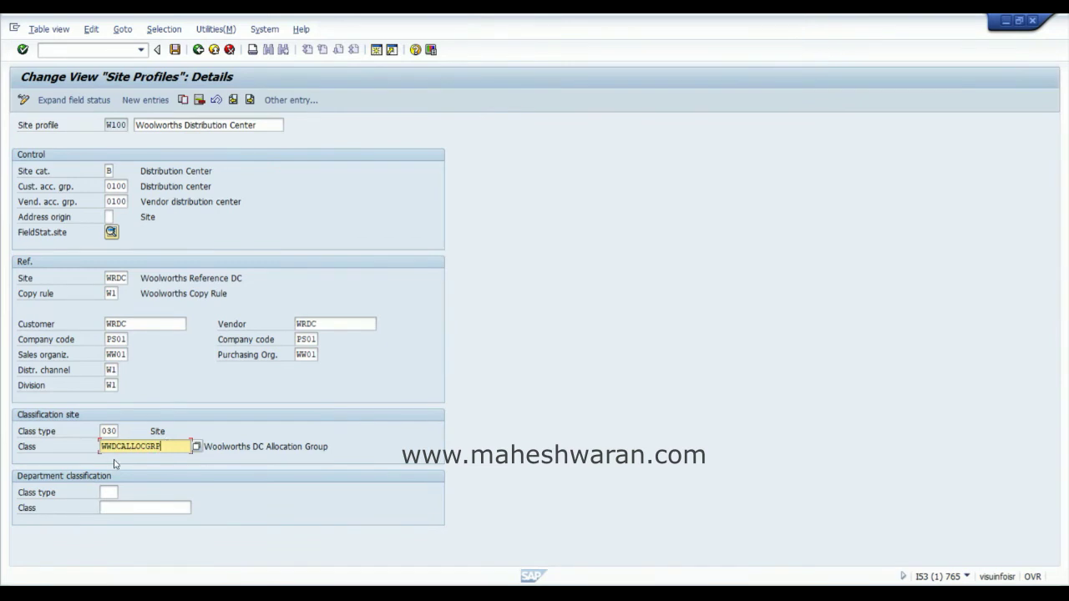
click(266, 447)
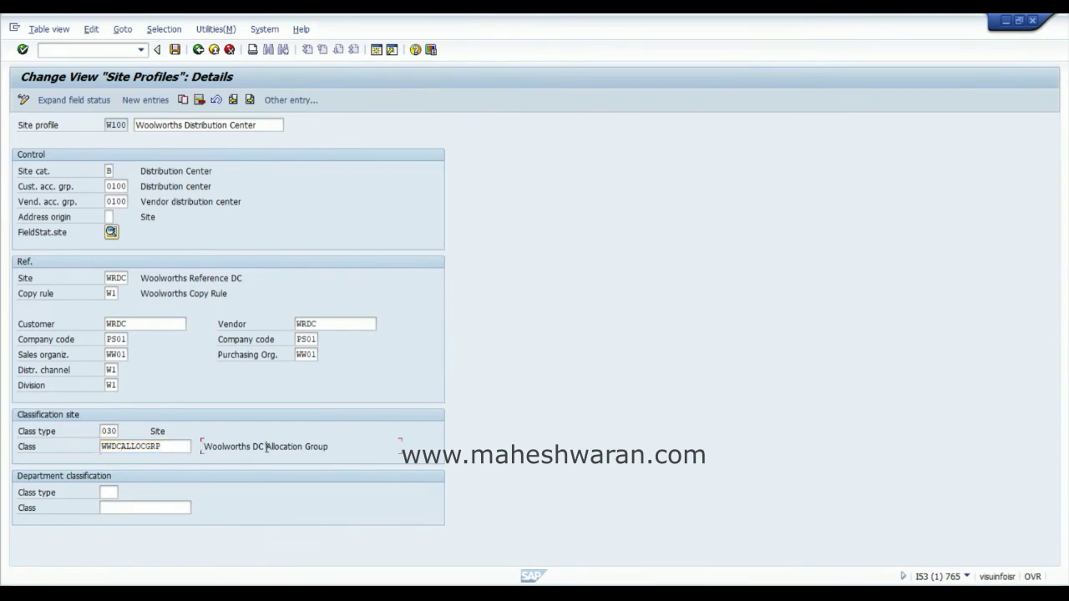
click(178, 444)
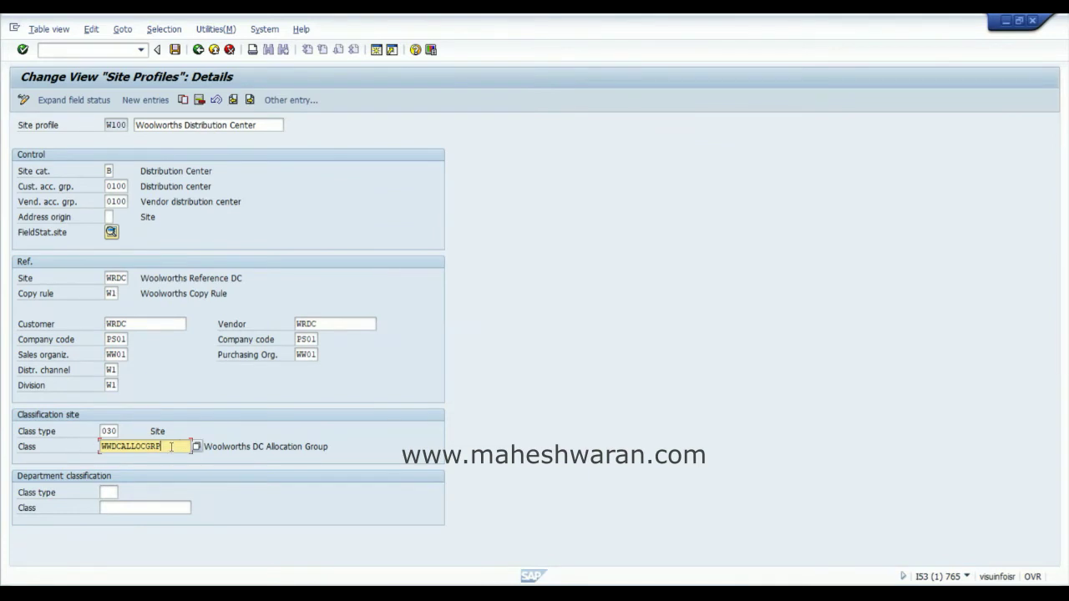
click(113, 431)
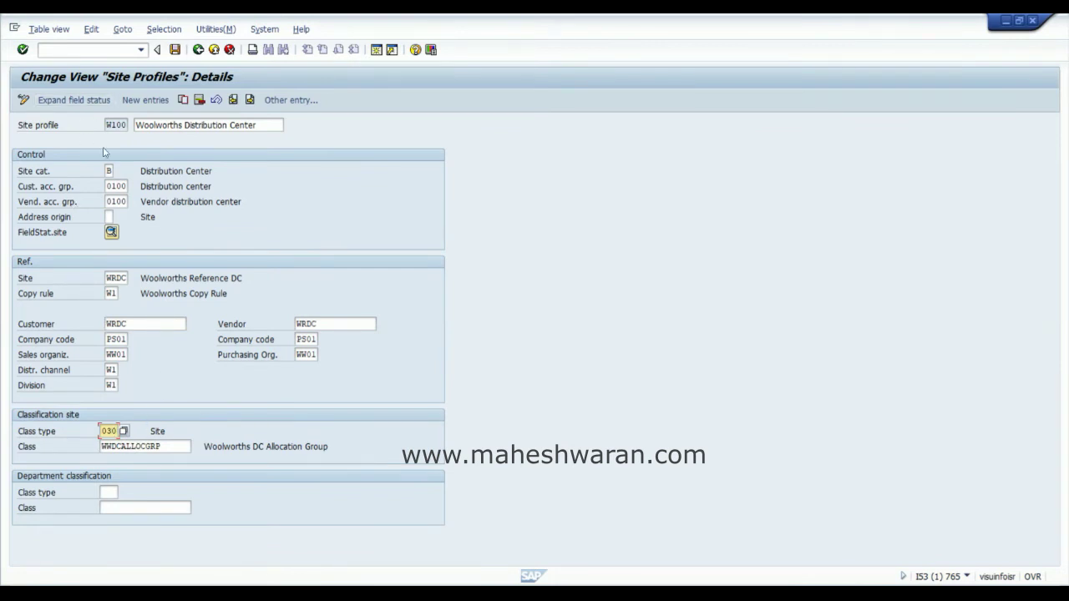
- Display the details of site profile W110 and choose site category A (Store) from the possible values
click(249, 101)
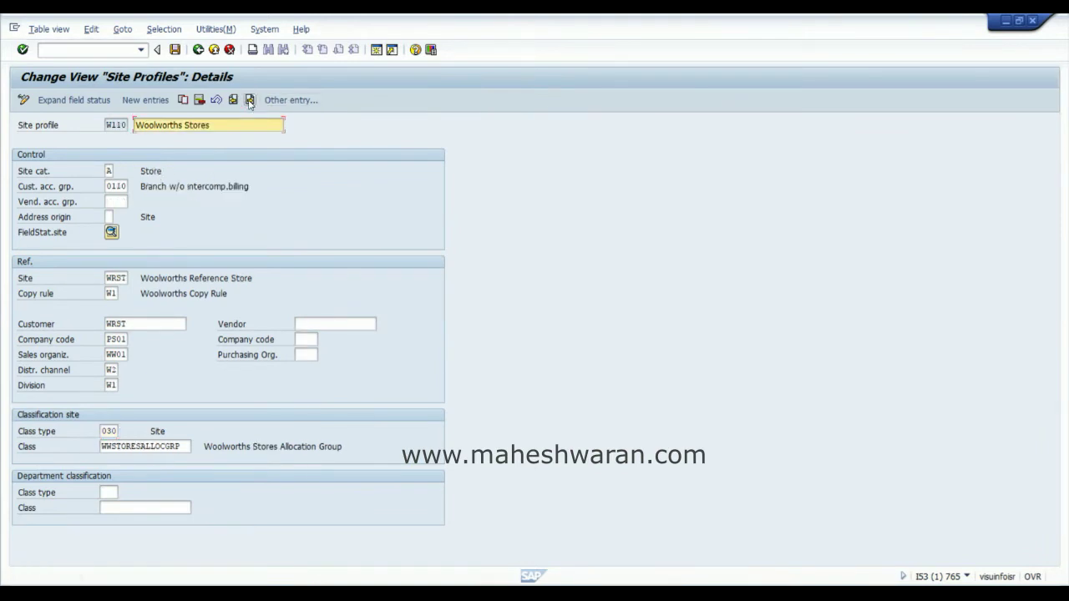
click(109, 171)
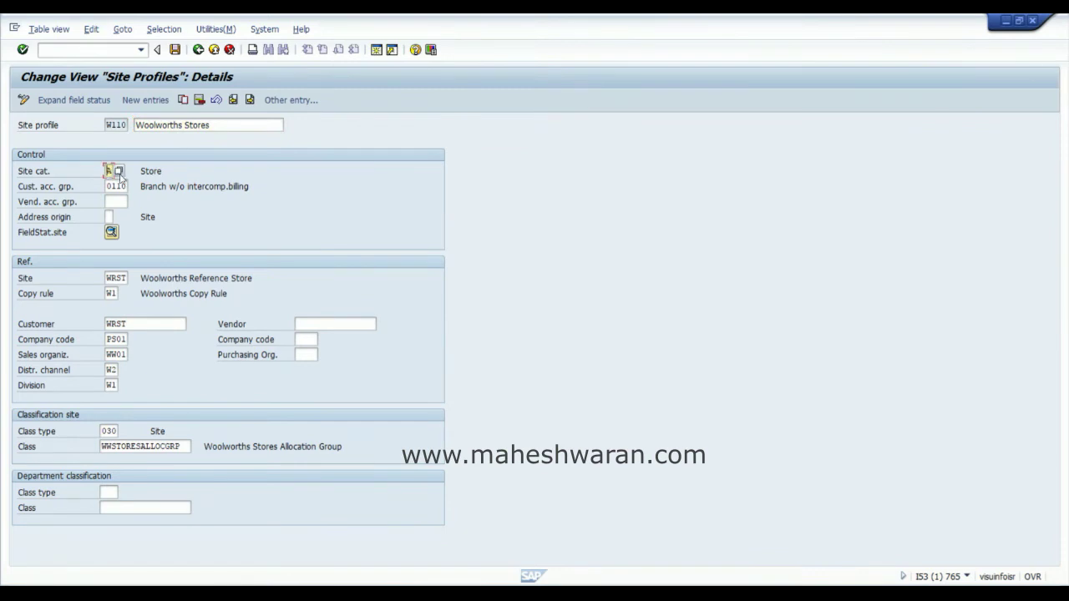
click(119, 171)
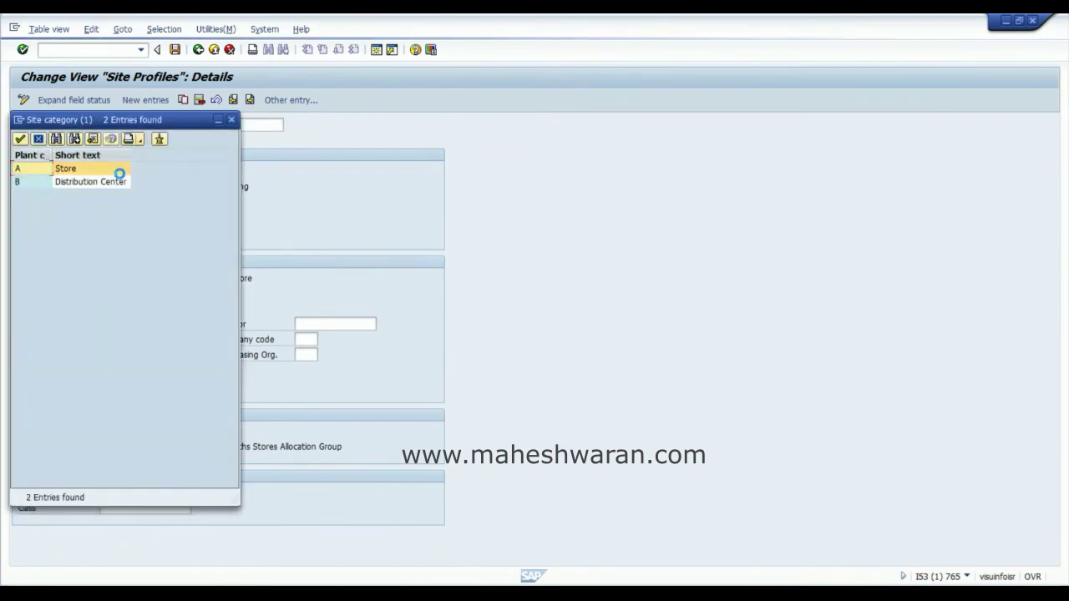
double_click(43, 171)
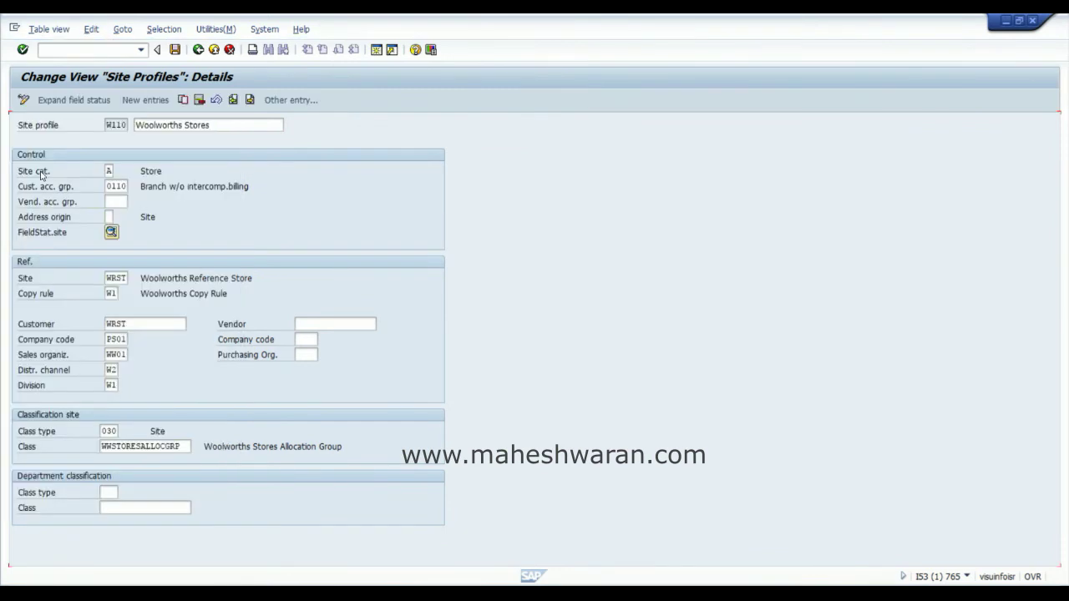
- Examine the customer and vendor account groups, reference site, copy rule and reference customer of profile W110
click(109, 184)
click(176, 188)
click(112, 203)
click(118, 277)
click(115, 293)
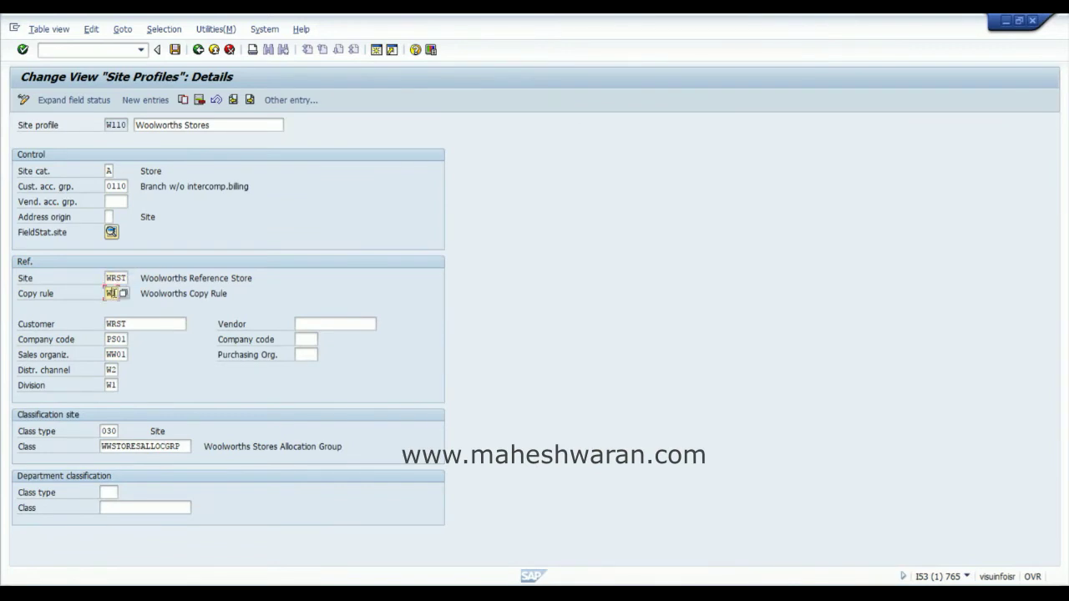
click(152, 327)
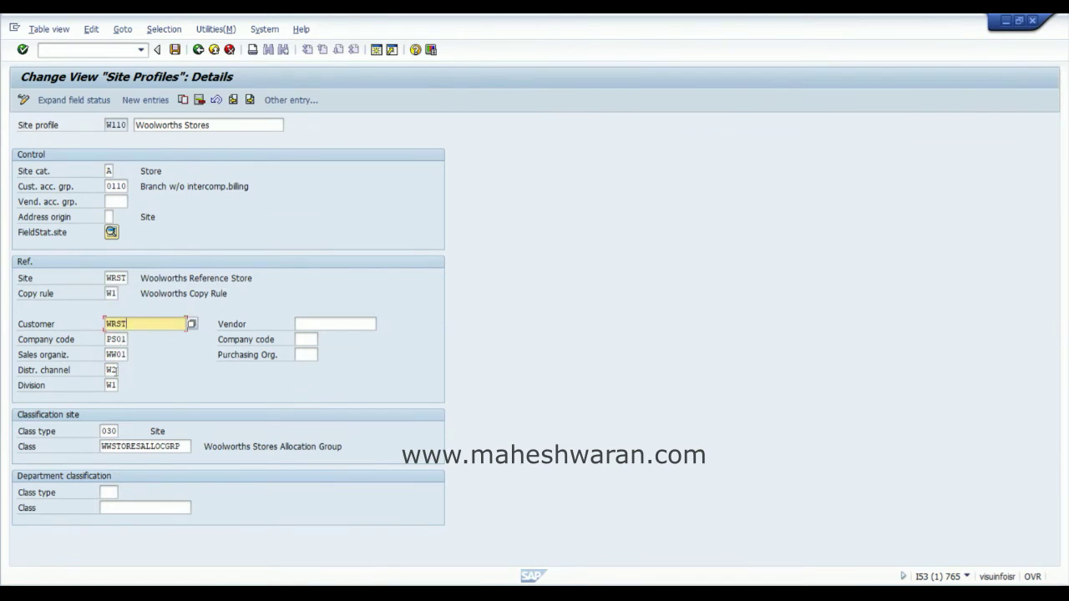
- Choose W2 (WW Retail) as the distribution channel of profile W110, and check its sales organization and classification class
click(111, 370)
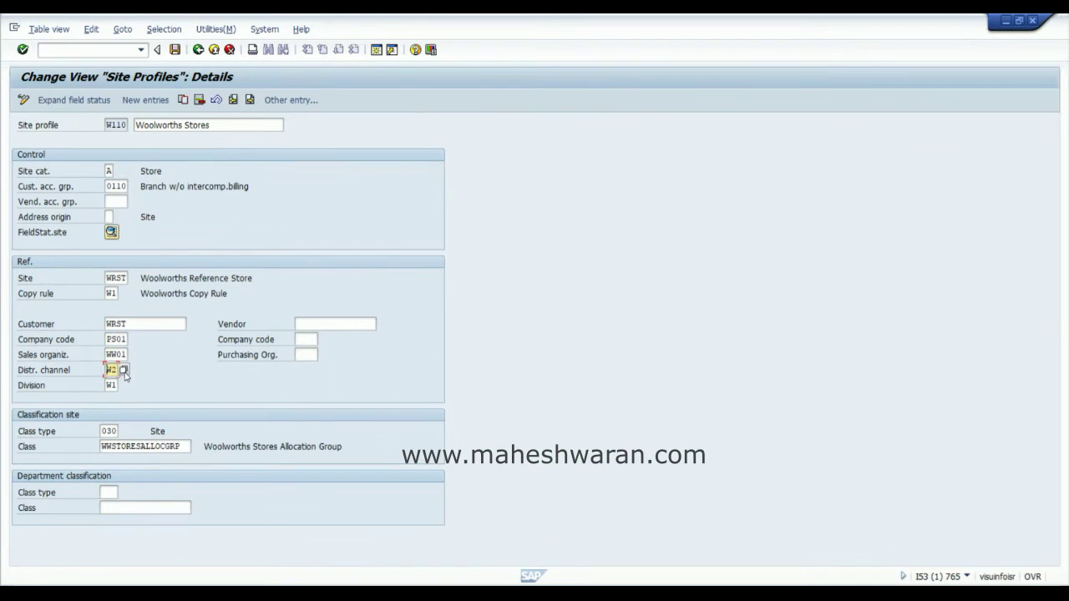
click(123, 370)
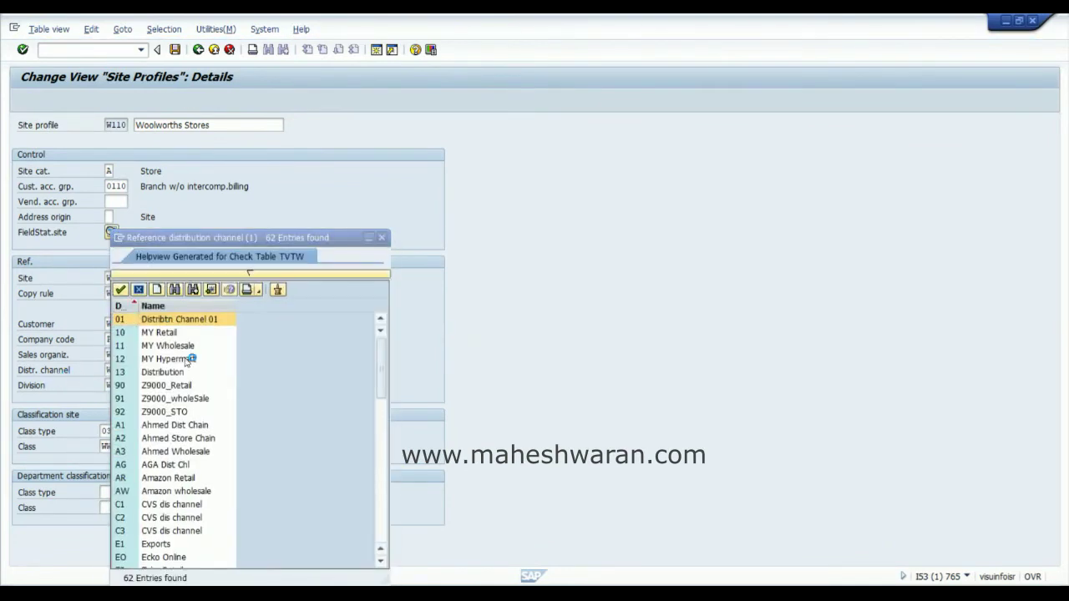
click(385, 452)
click(384, 451)
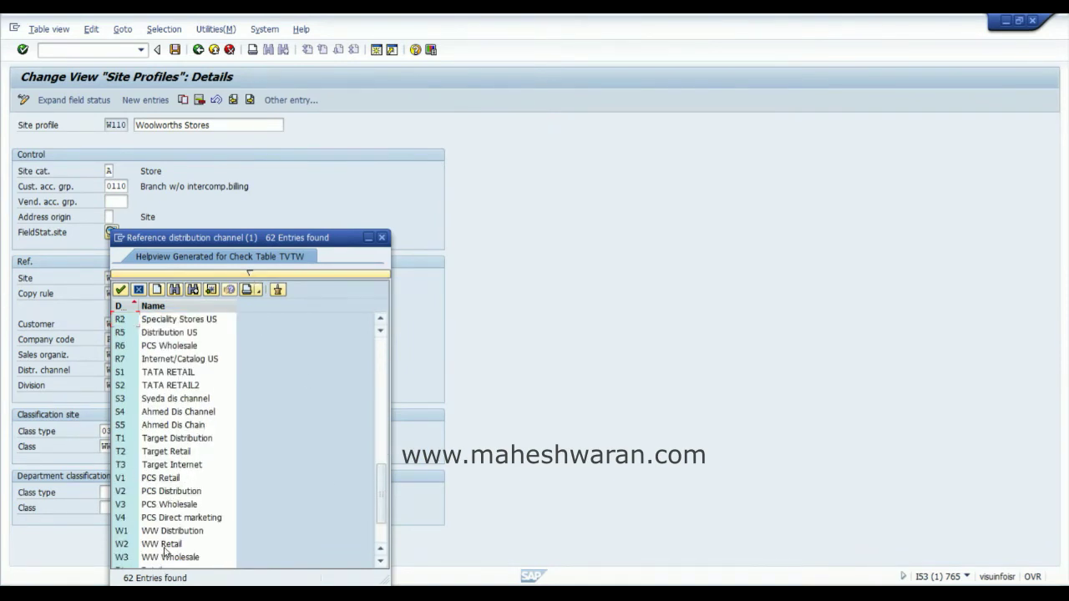
click(165, 548)
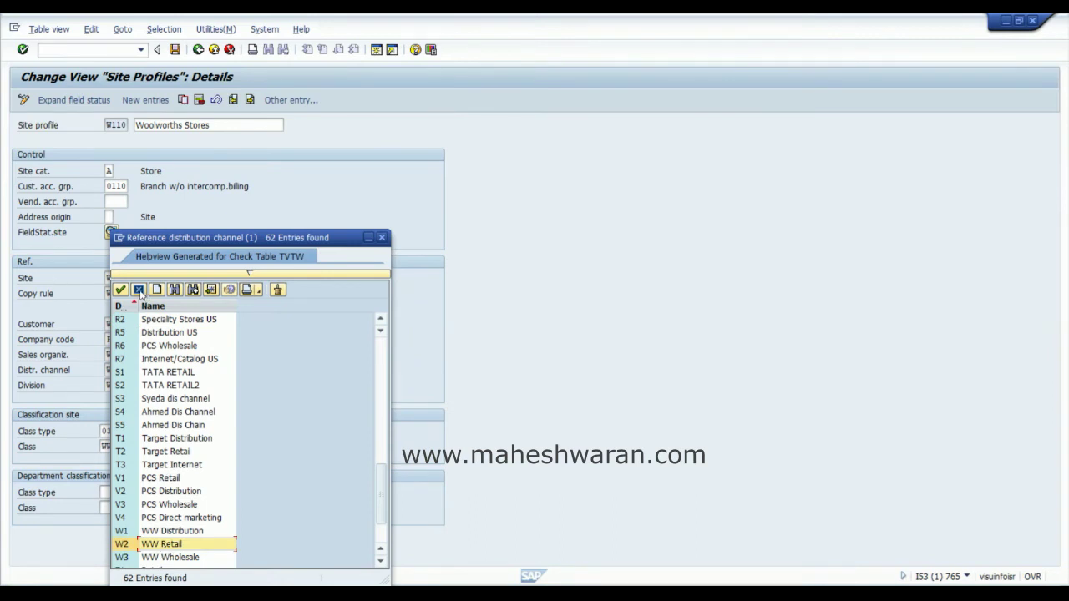
click(121, 289)
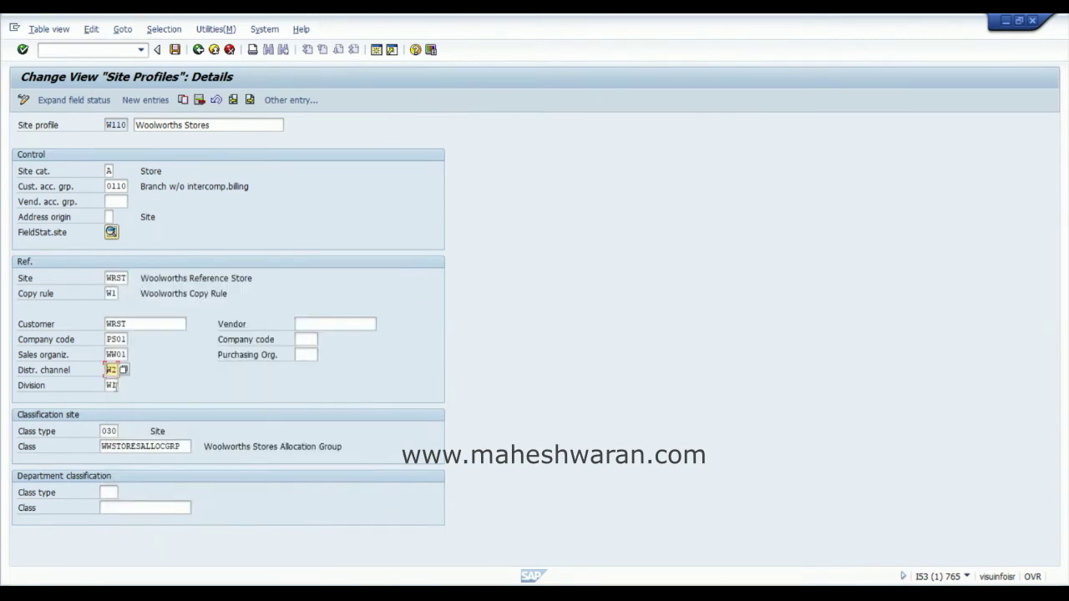
click(114, 355)
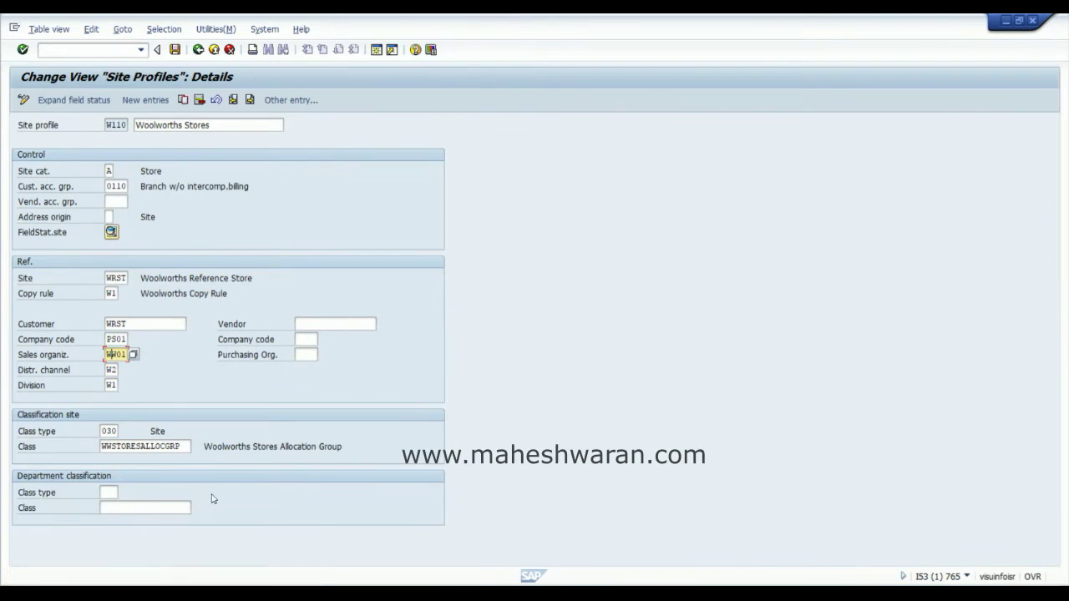
click(152, 447)
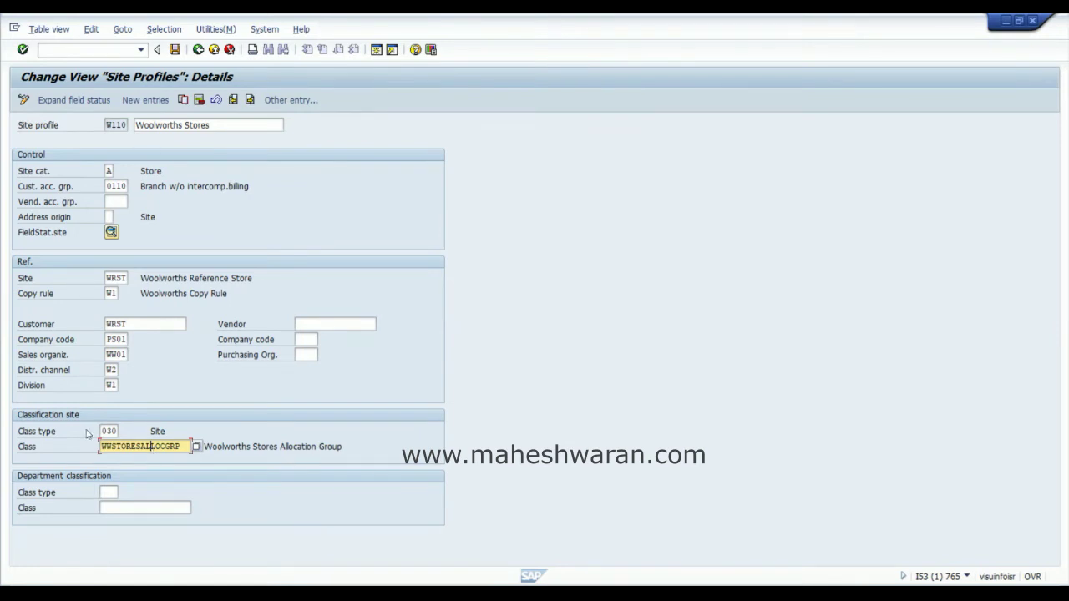
- Display site profile W150 and examine its site category, customer account group and reference customer
click(248, 102)
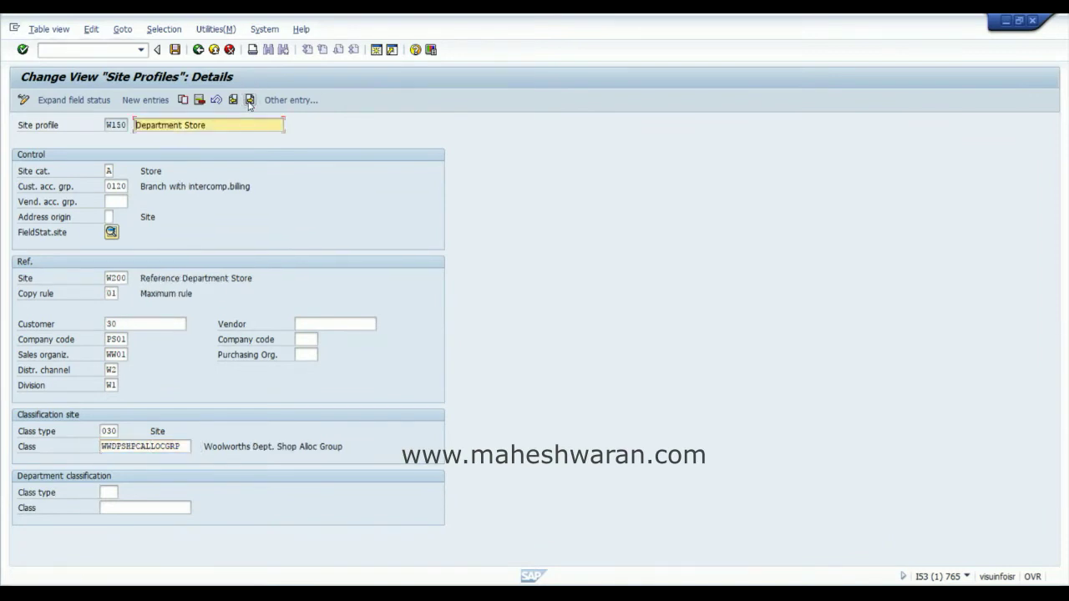
click(116, 186)
click(109, 171)
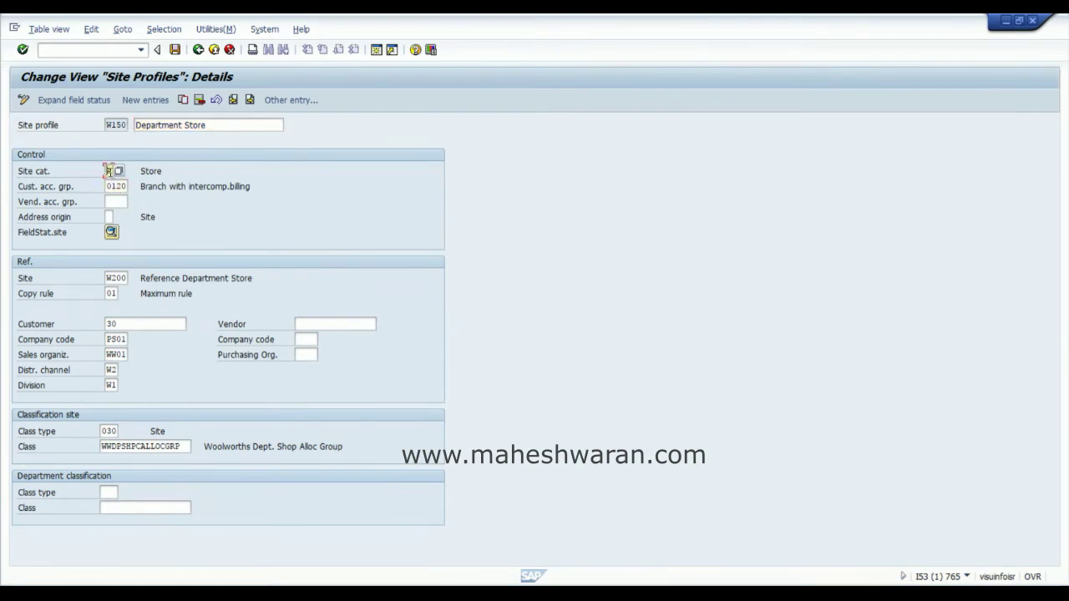
click(115, 187)
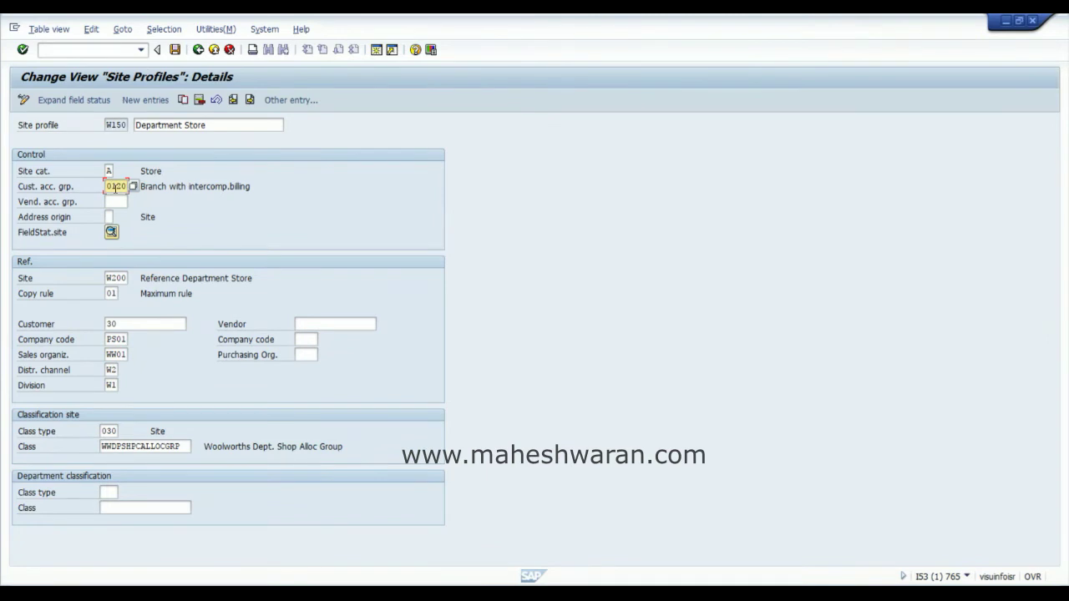
click(168, 324)
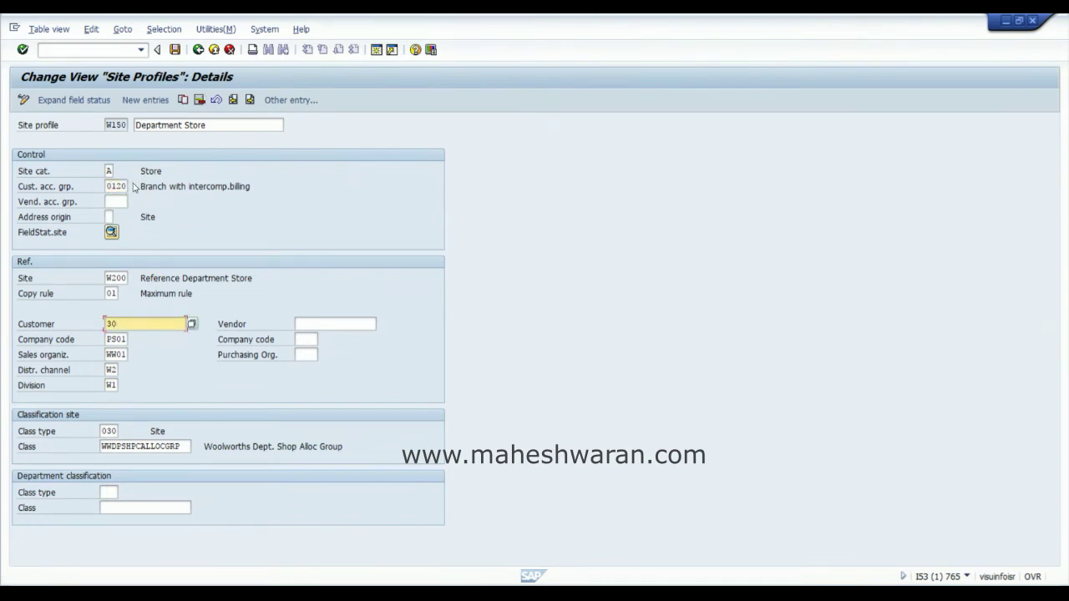
- Go back to profile W110 and compare its reference site with its reference customer
click(233, 100)
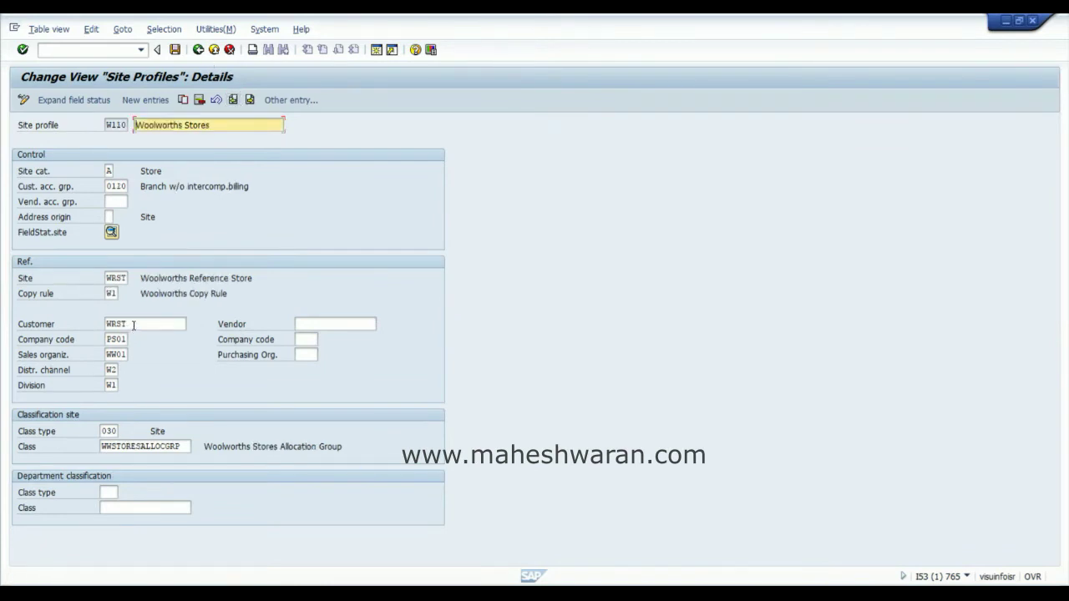
click(114, 280)
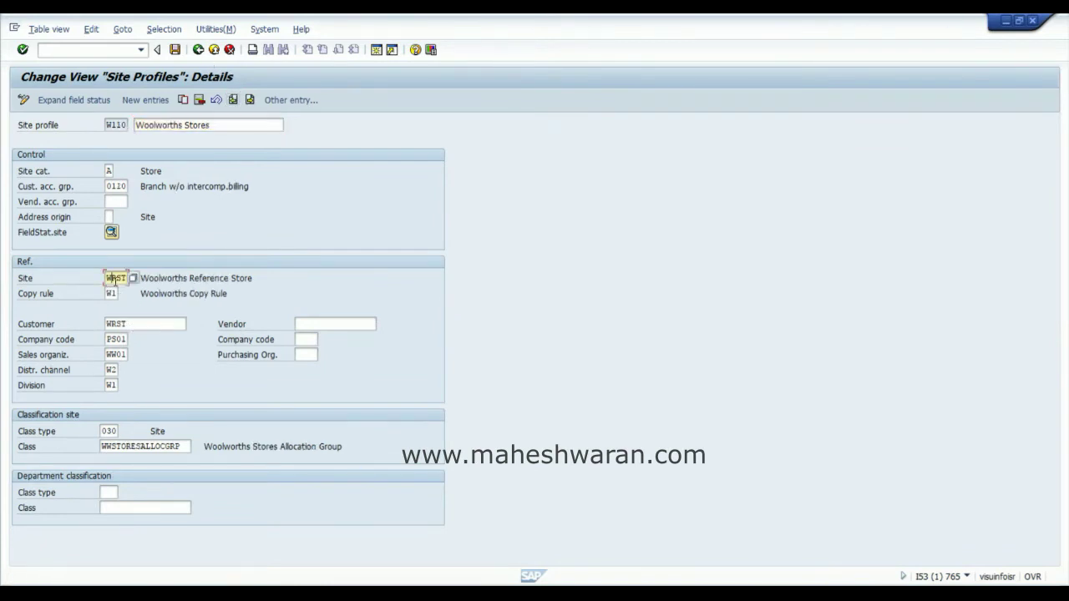
click(130, 325)
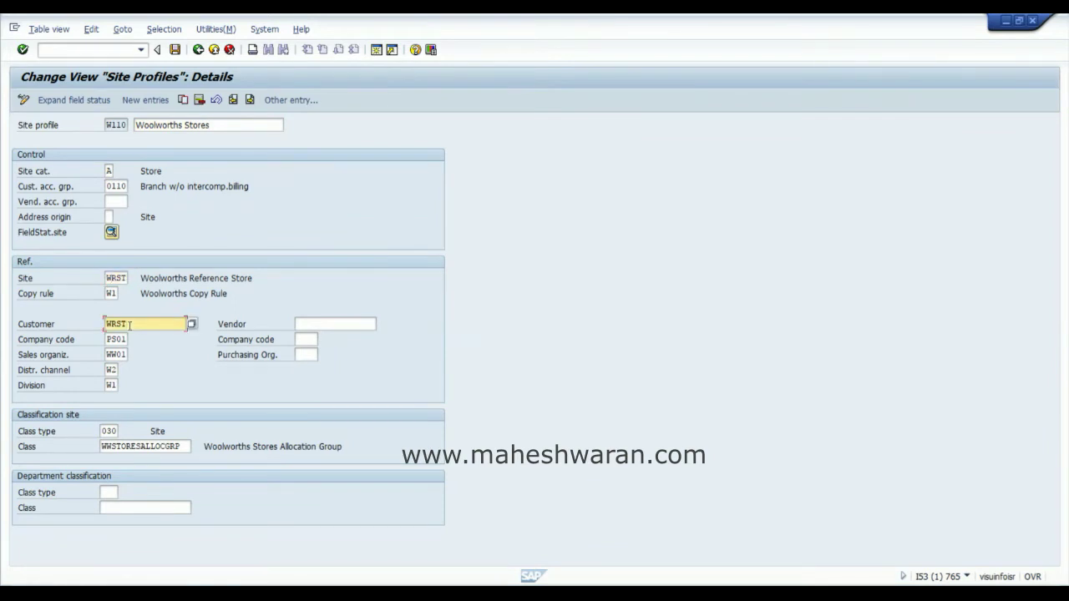
- Return to profile W150 and review its reference customer, customer account group and reference site
click(249, 100)
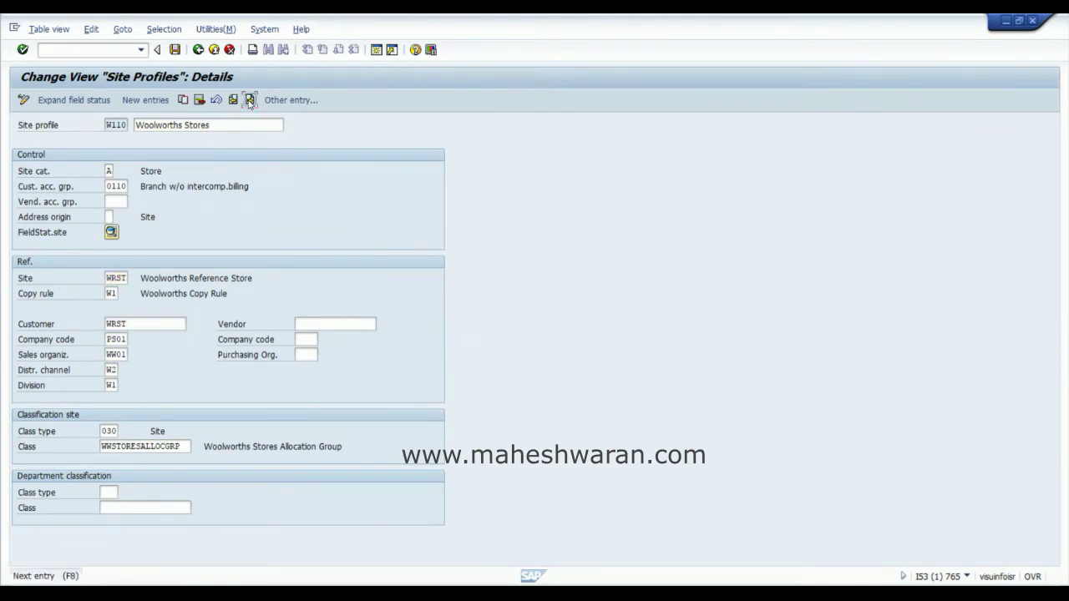
click(122, 325)
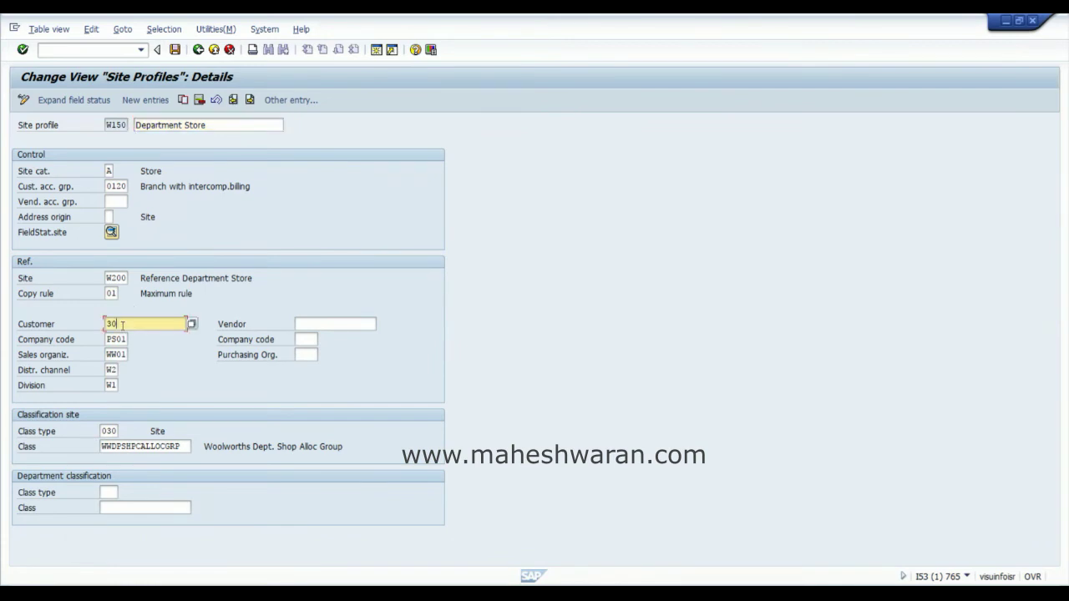
click(109, 186)
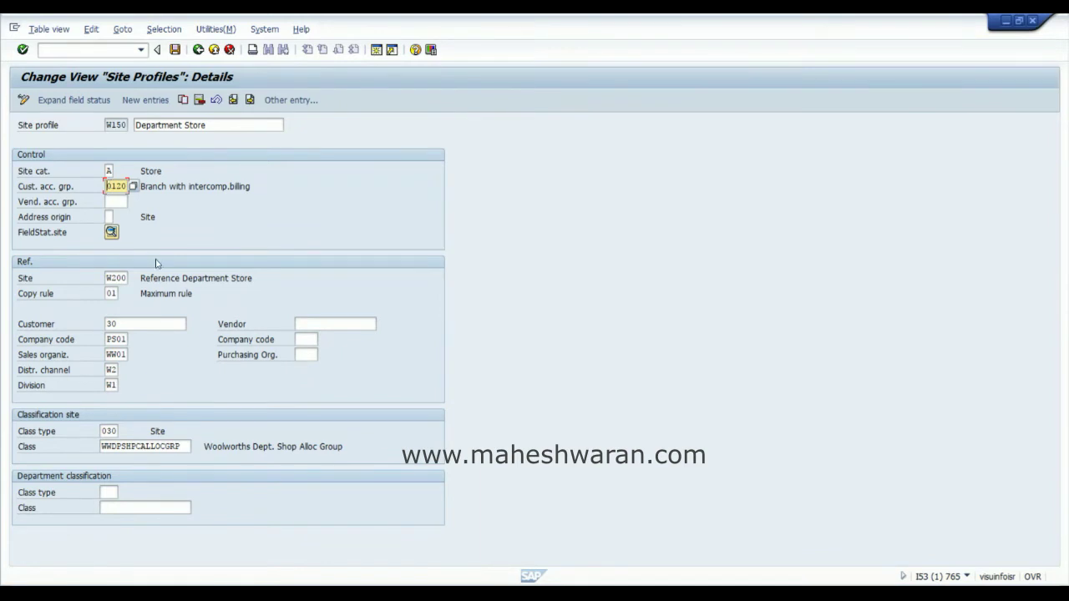
click(114, 279)
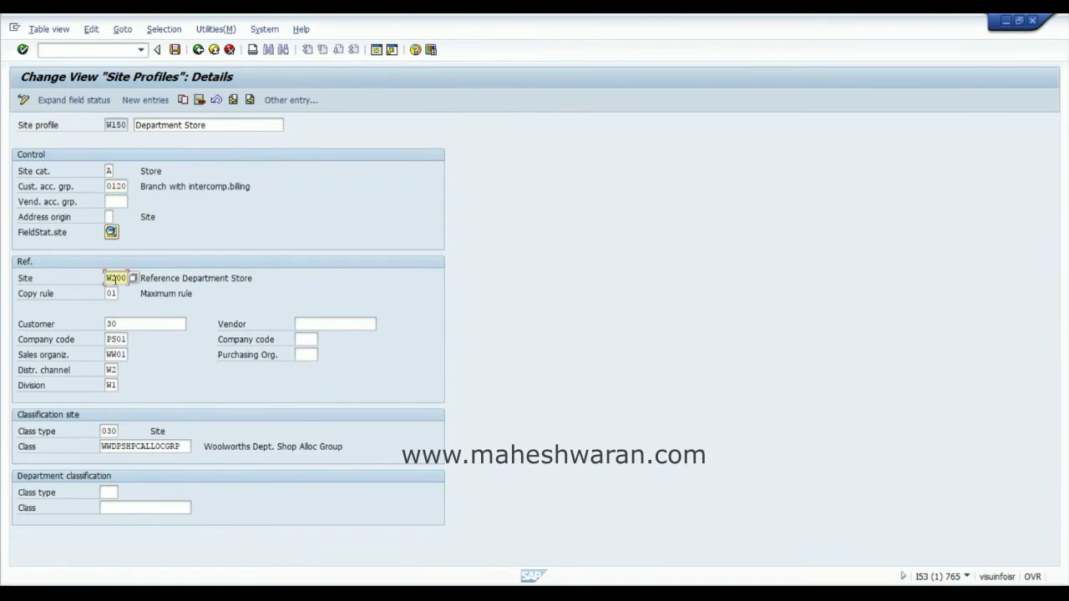
click(127, 325)
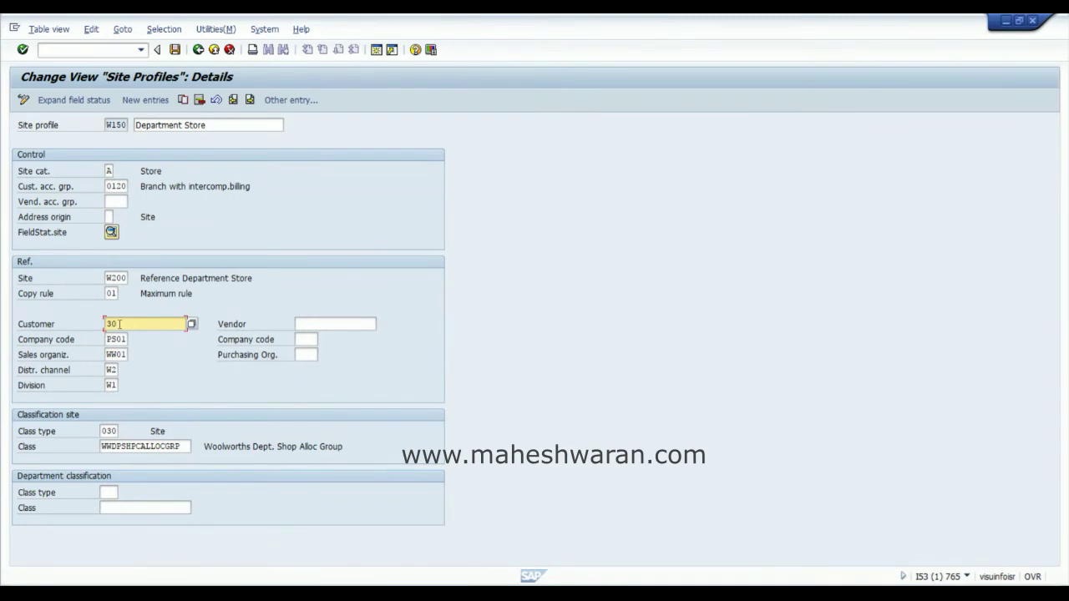
click(114, 187)
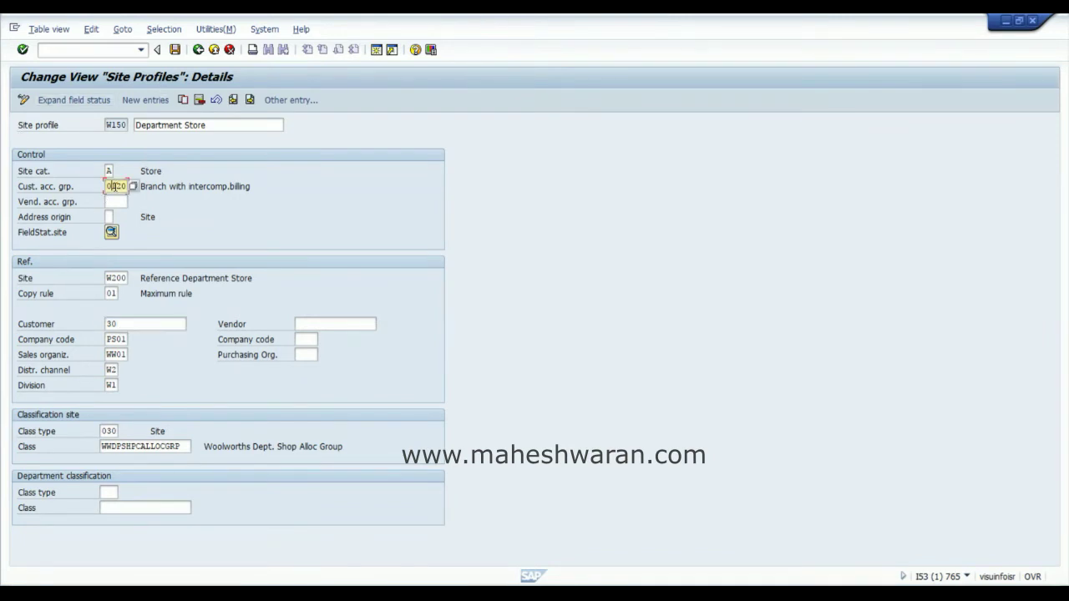
- Save the site profile changes under customizing request I53K900040 and return to the site profile overview
click(176, 50)
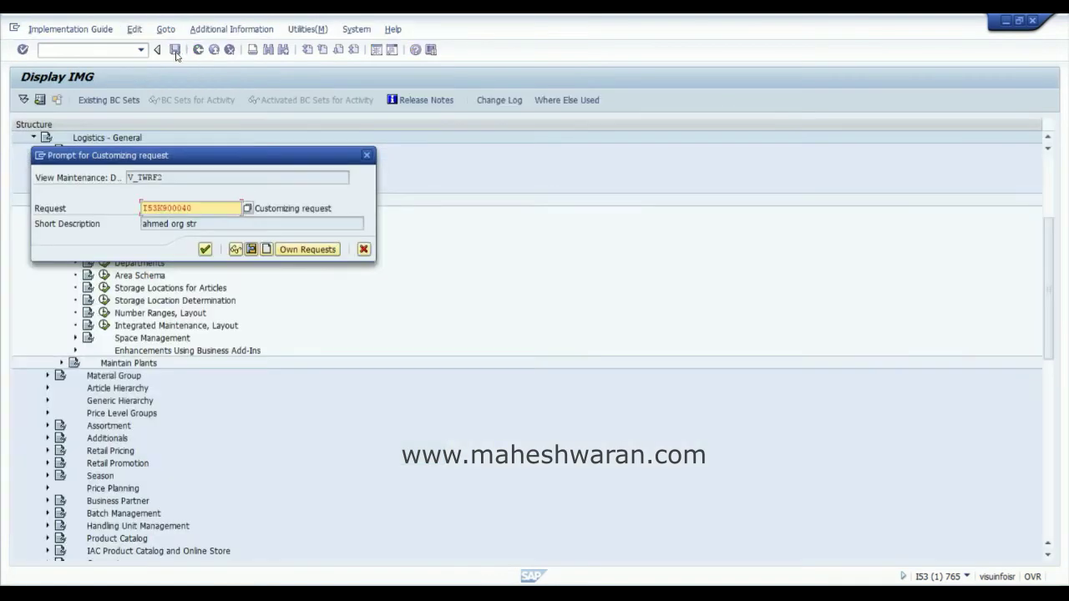
click(205, 249)
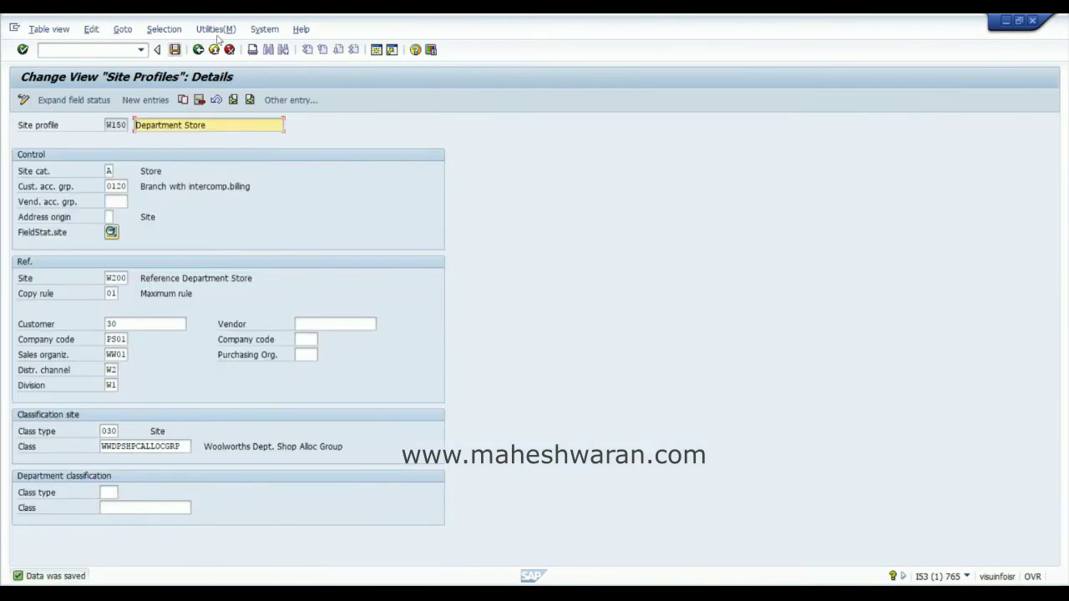
click(198, 50)
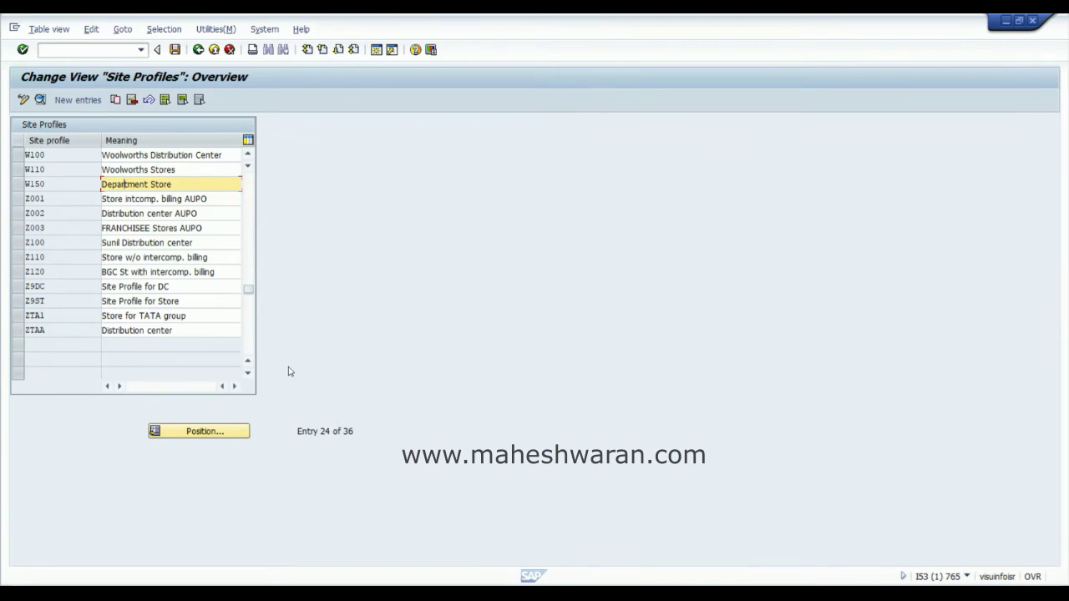
- Start site creation with transaction WB01 and check the proposed site W005 and its site profile
click(132, 50)
text(/nwb01)
key(Return)
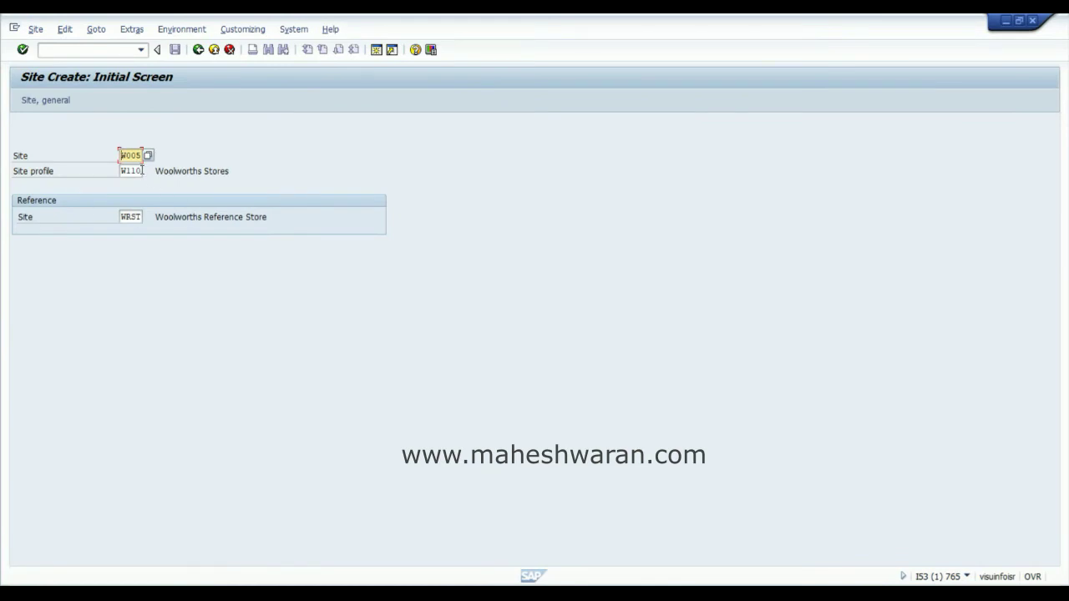
click(130, 171)
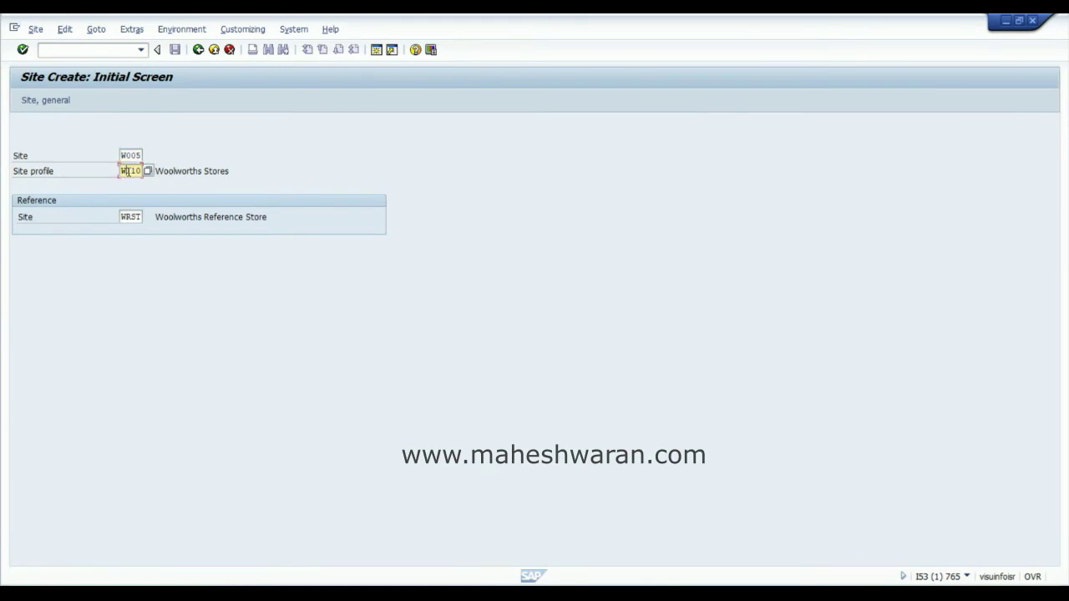
click(127, 155)
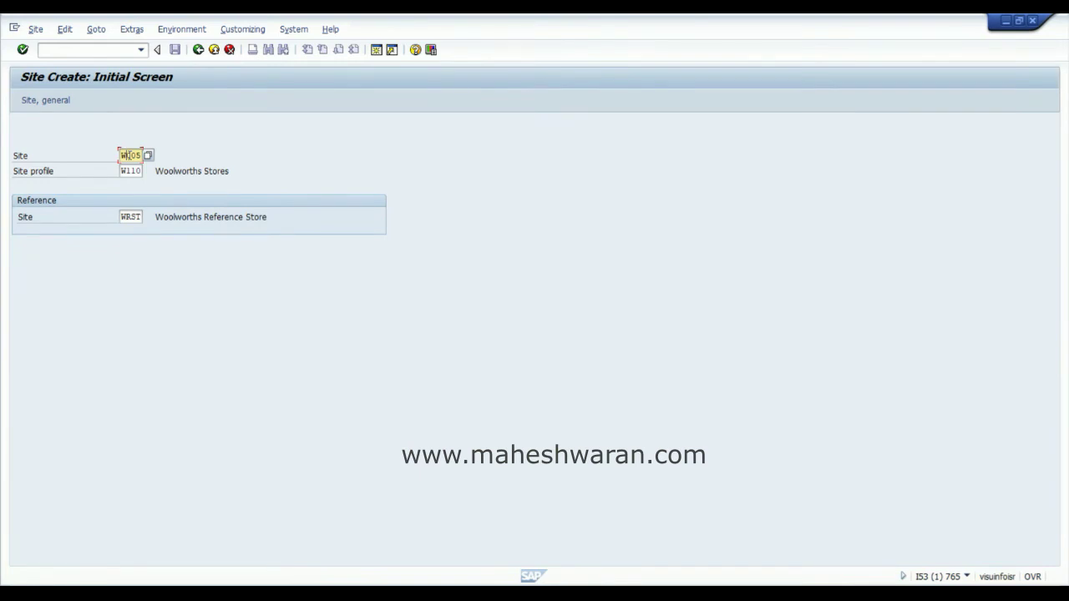
- Set the site profile of the new site W005 to W100
key(Tab)
key(BackSpace)
key(BackSpace)
key(BackSpace)
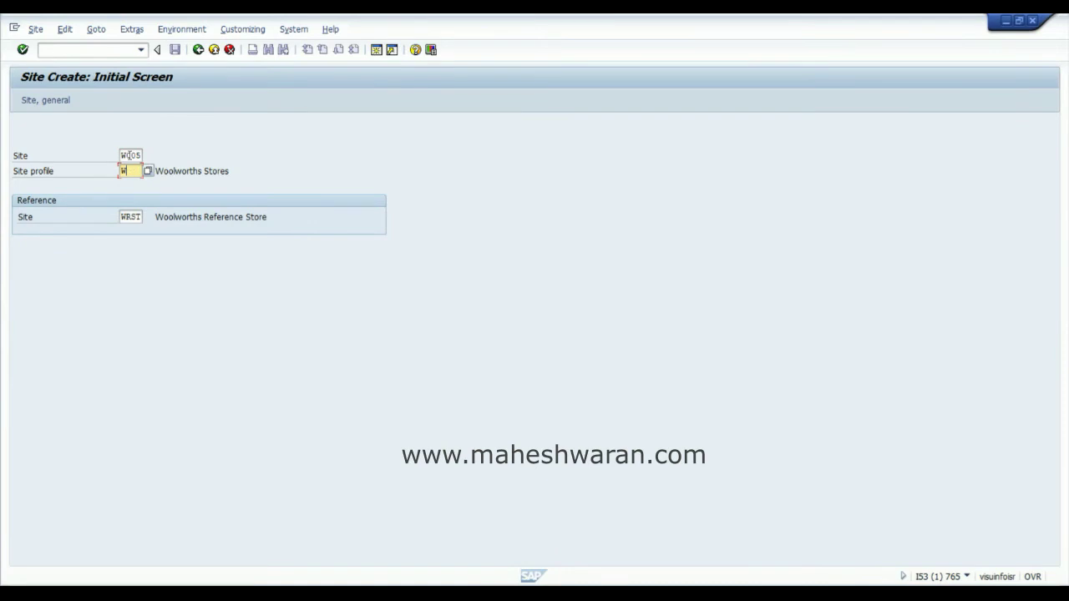
text(100)
- Clear the reference site and let it be determined from the site profile
key(Tab)
key(Delete)
key(Delete)
key(Delete)
key(Delete)
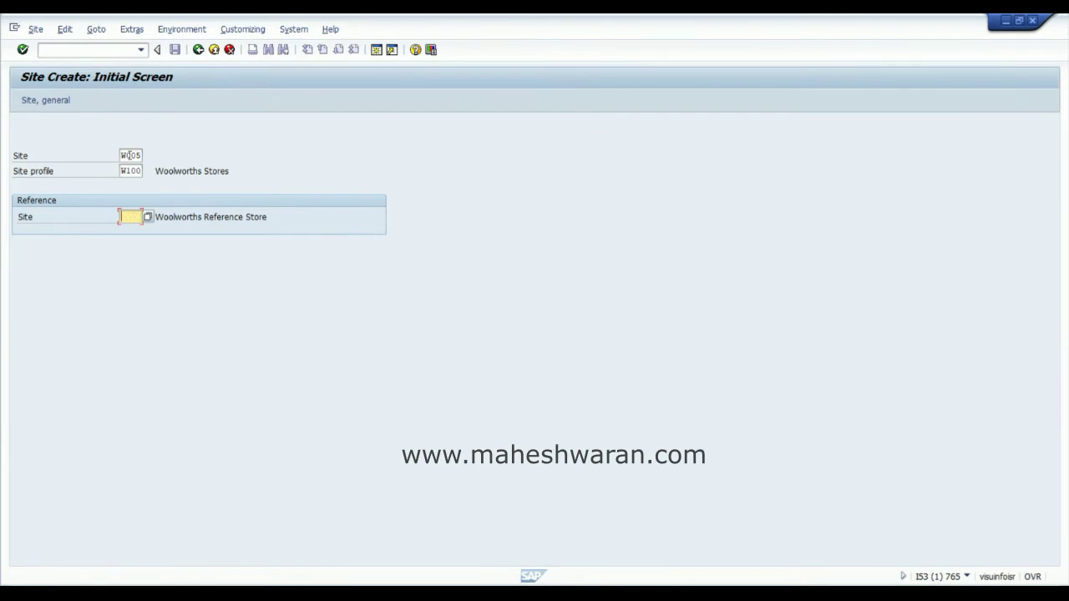
key(Return)
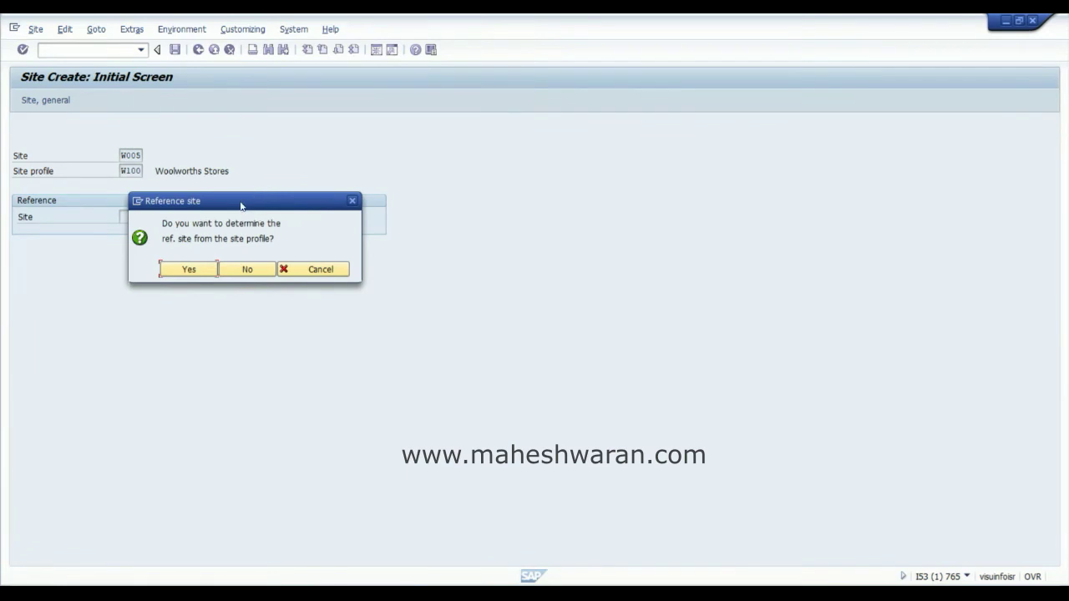
drag(241, 206, 389, 174)
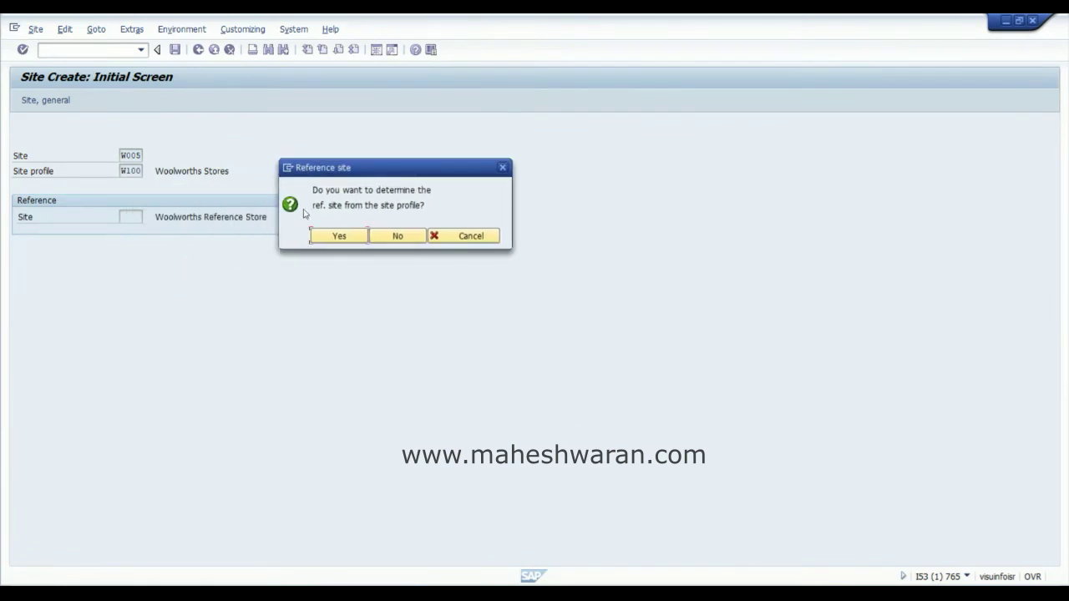
click(341, 237)
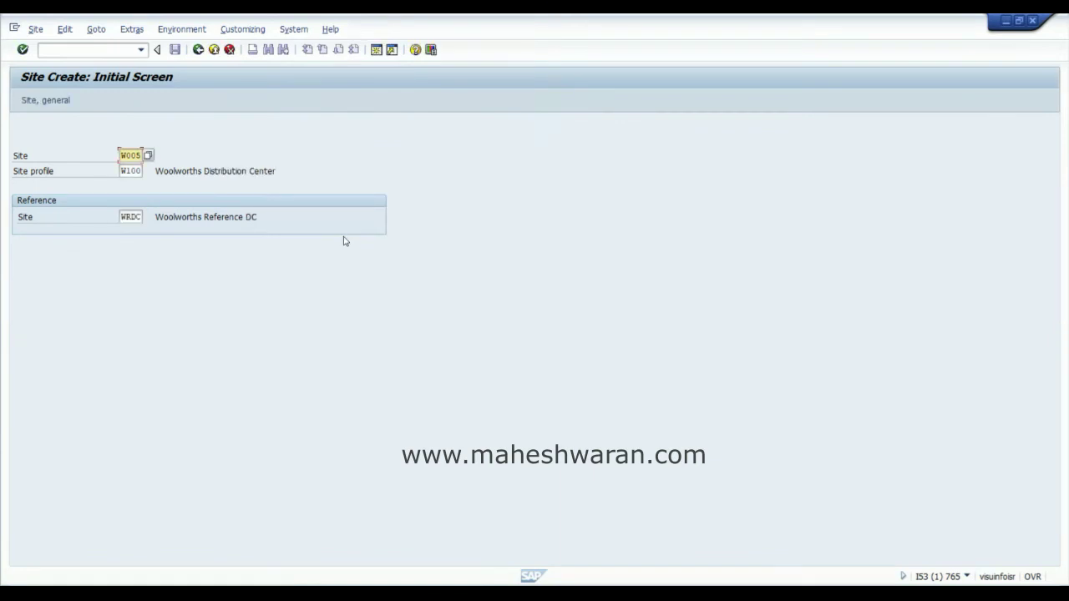
- Continue to the general data of site W005 and review its purchasing organization, sales organization, distribution channel and division
click(133, 217)
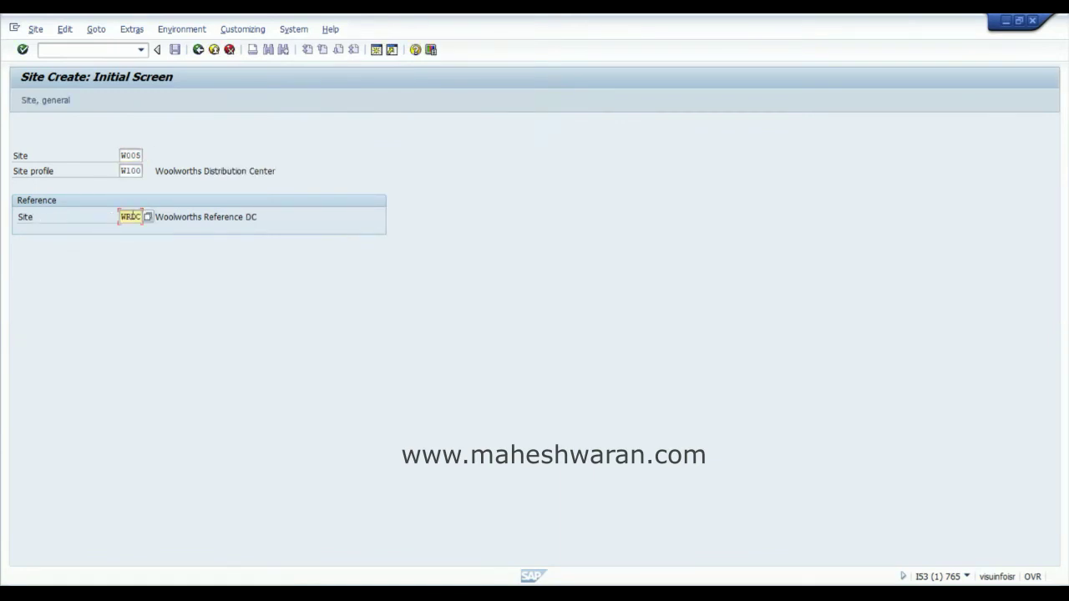
key(Return)
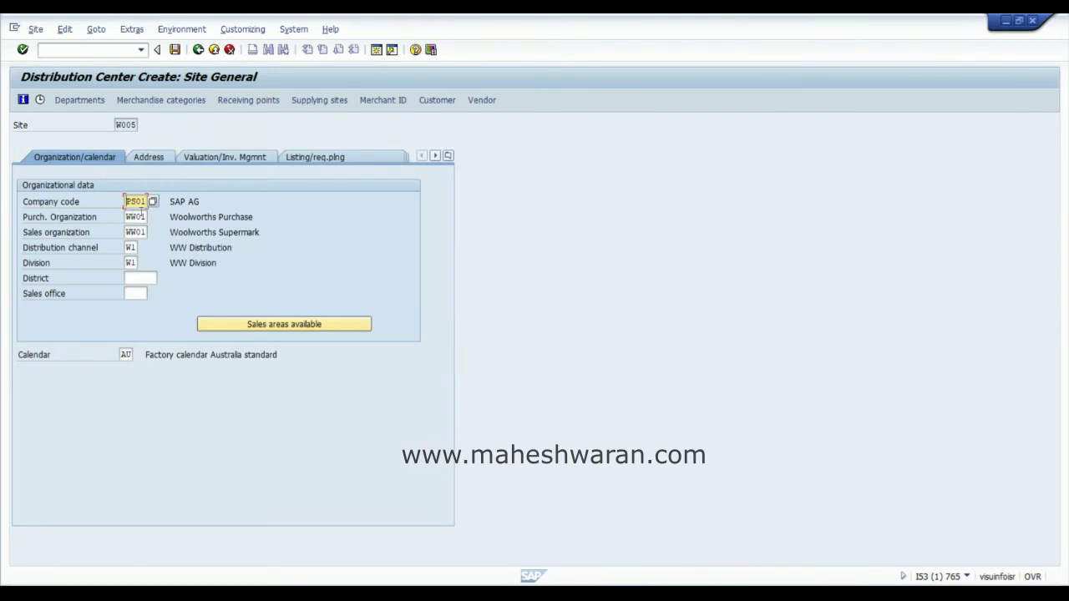
click(135, 217)
click(134, 233)
click(131, 247)
click(131, 263)
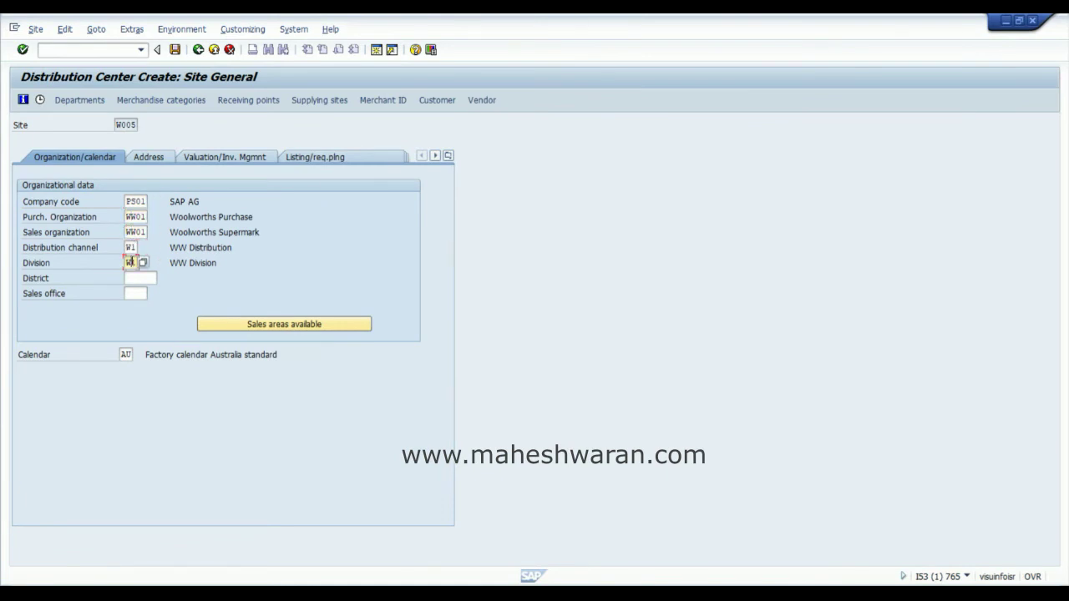
- Enter "Woolworths Ryde DC" as the name in the distribution center's address data
click(151, 158)
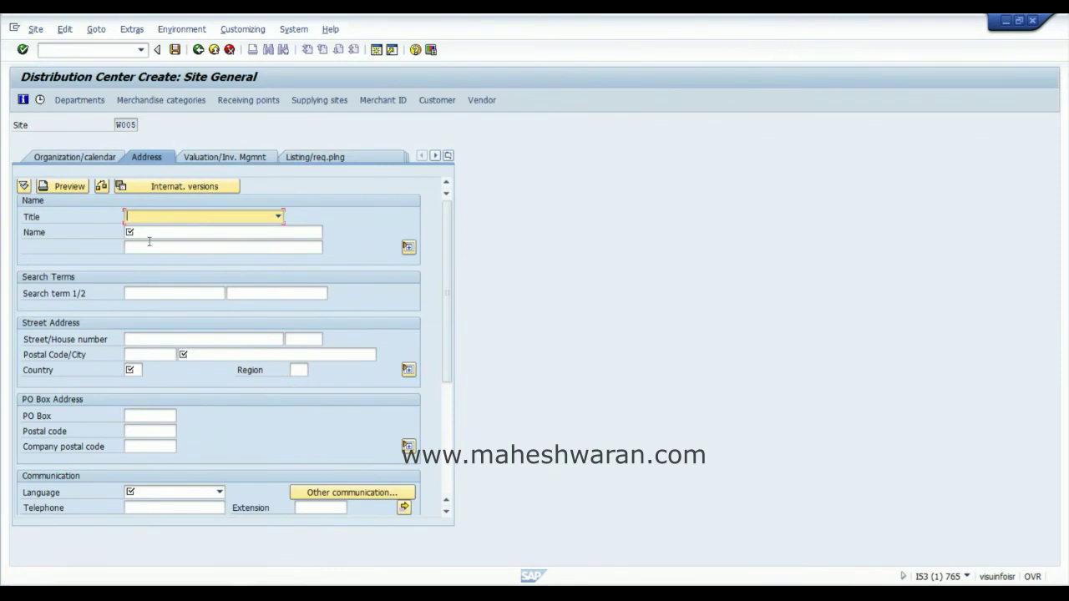
click(148, 235)
text(Woolworths )
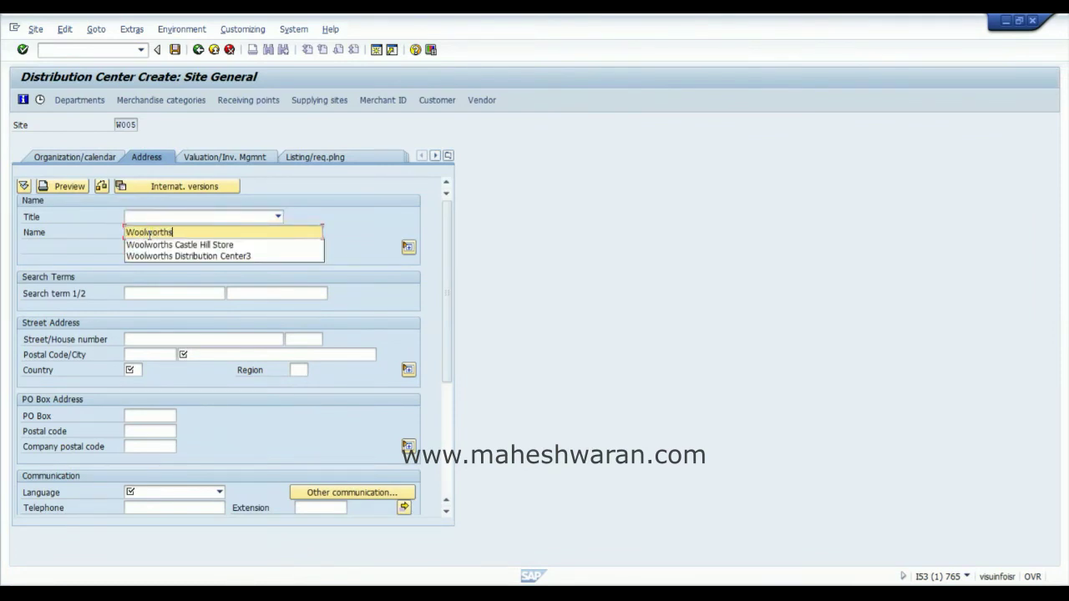
text(R)
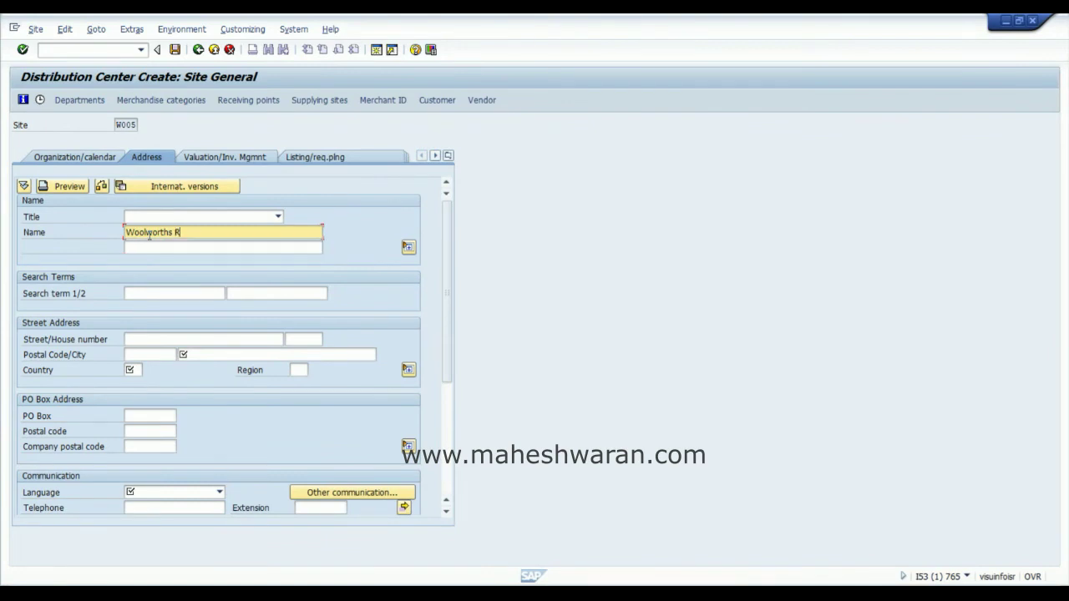
text(yde DC)
- Set the distribution center's city to Sydney and its country to DE
click(213, 354)
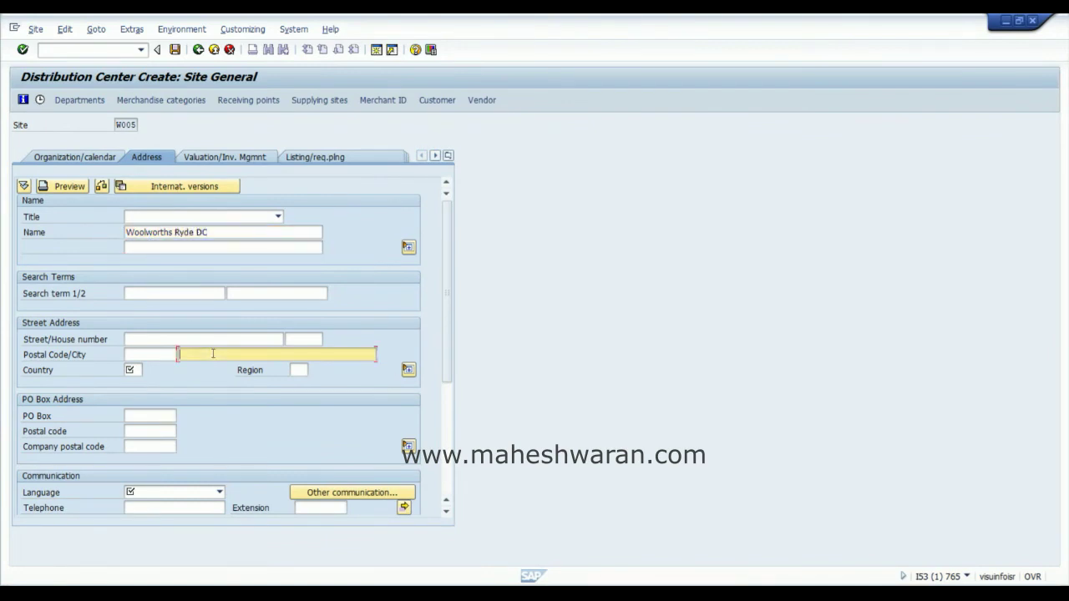
text(Sydney)
key(Tab)
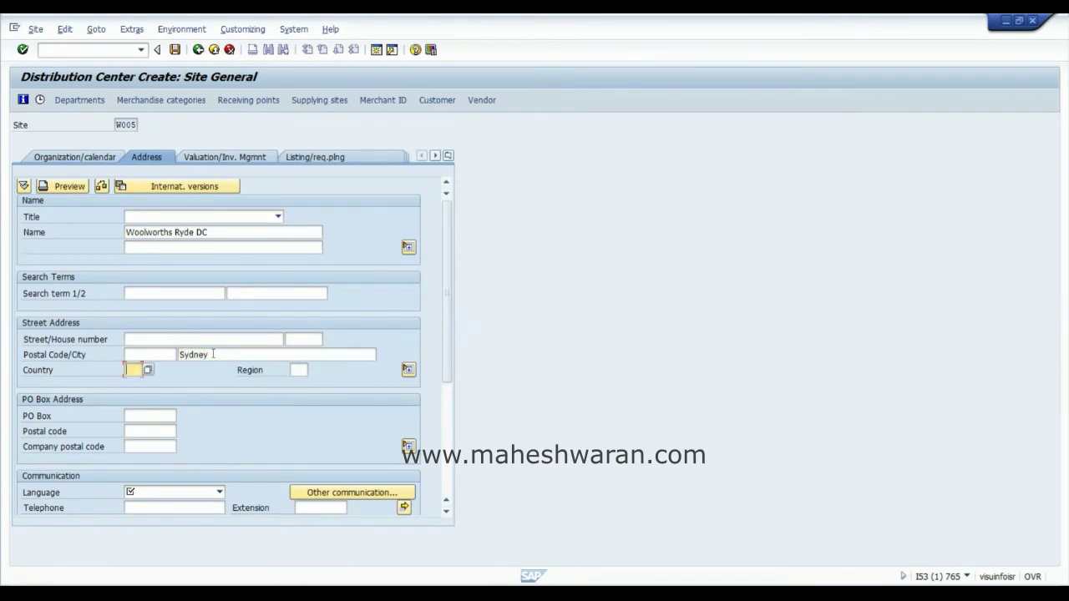
text(DE)
- Choose English as the communication language in the distribution center's address and look over the address entries
scroll(451, 334, down, 1)
scroll(451, 334, down, 1)
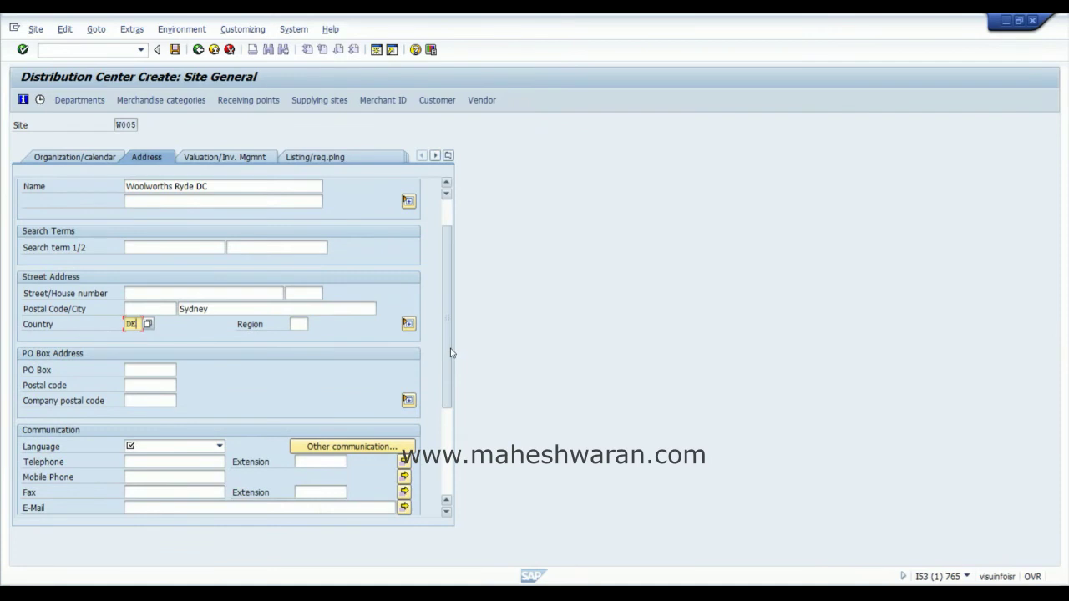
click(218, 447)
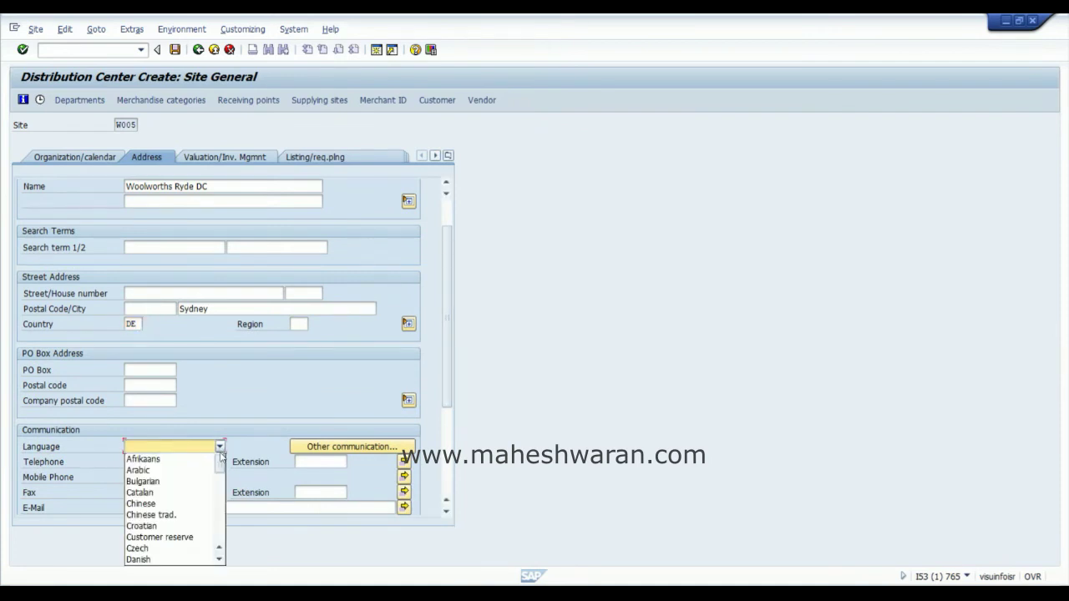
scroll(223, 497, down, 3)
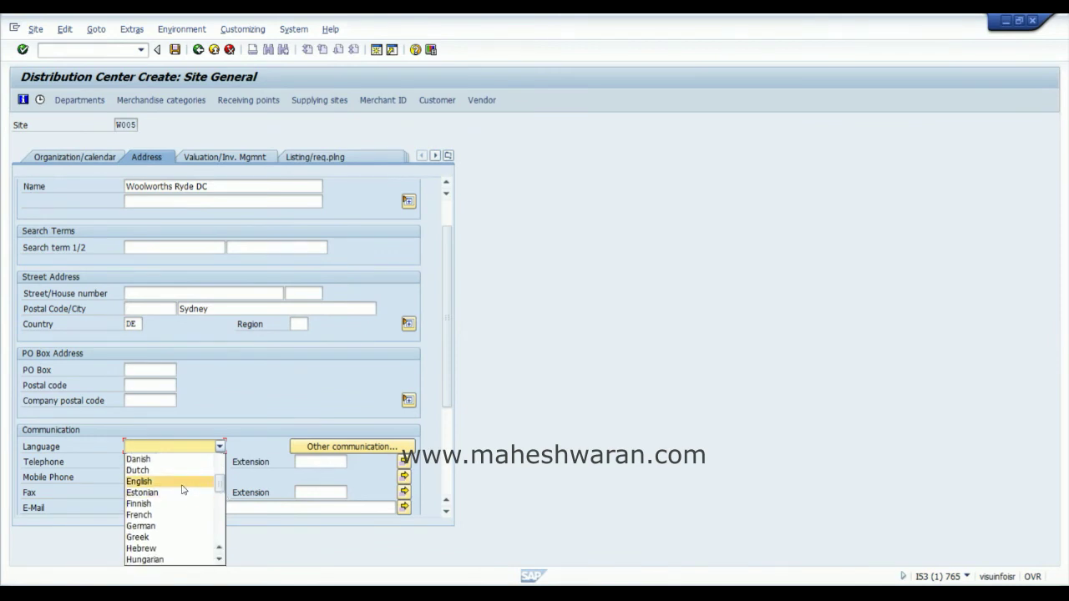
click(183, 490)
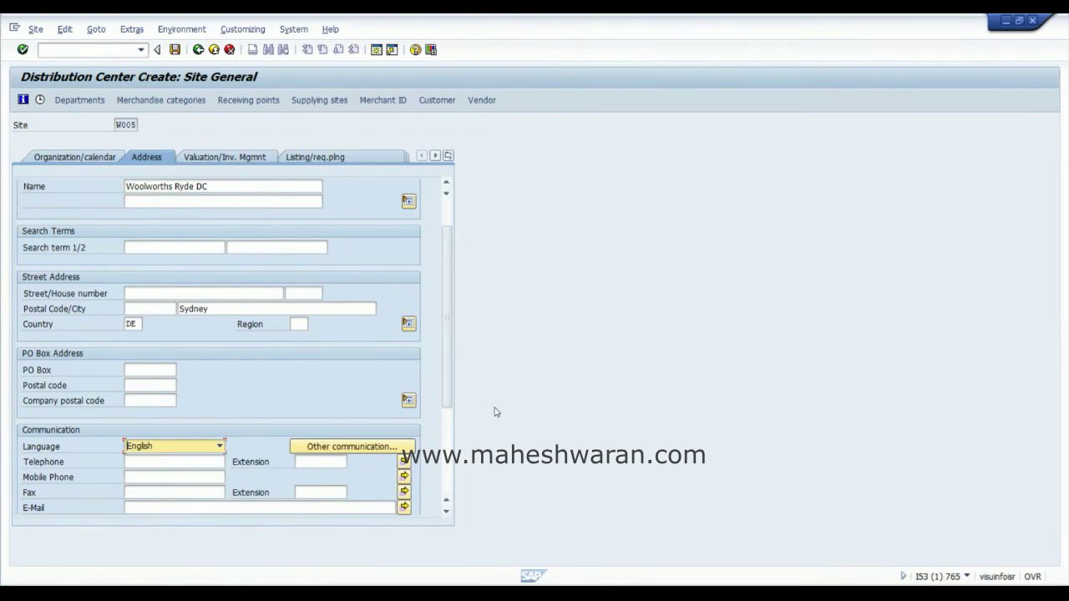
scroll(449, 405, down, 2)
scroll(448, 405, up, 3)
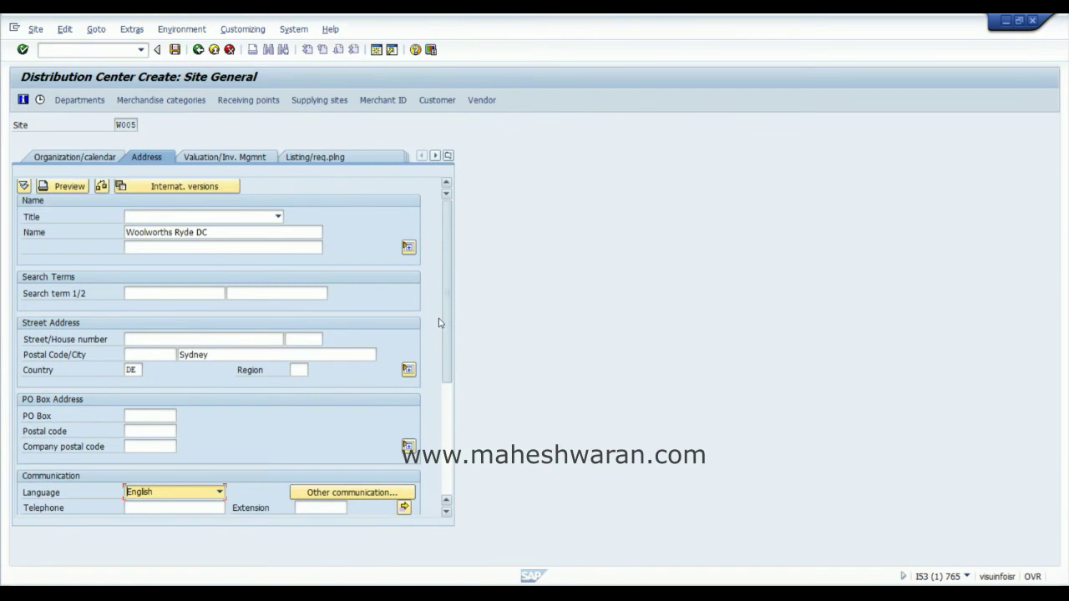
- Review the distribution center's valuation and inventory settings, listing and requirements planning data, and distribution profile
click(197, 158)
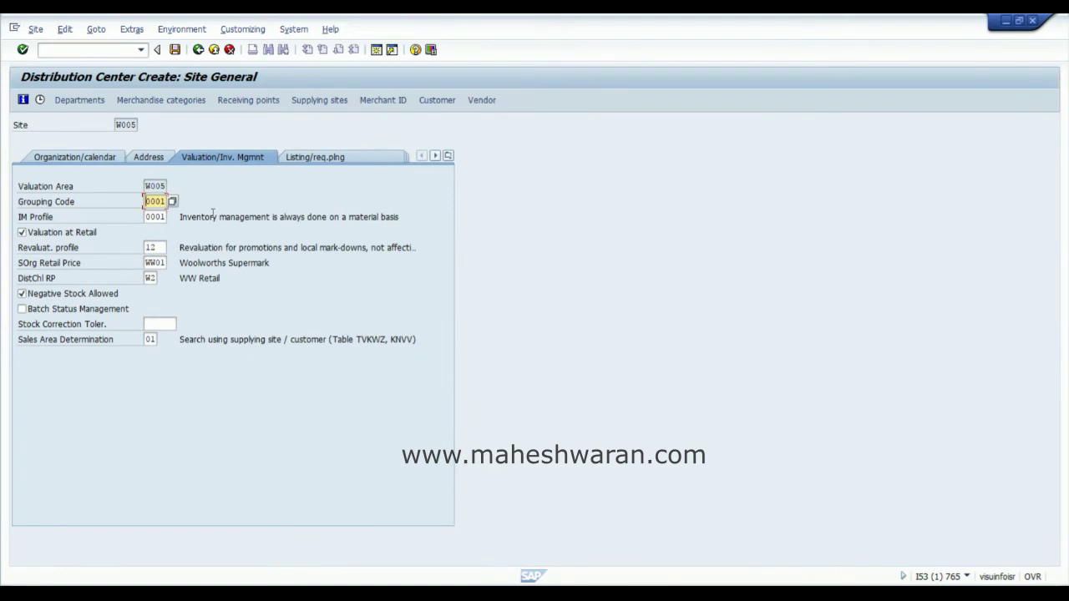
click(160, 263)
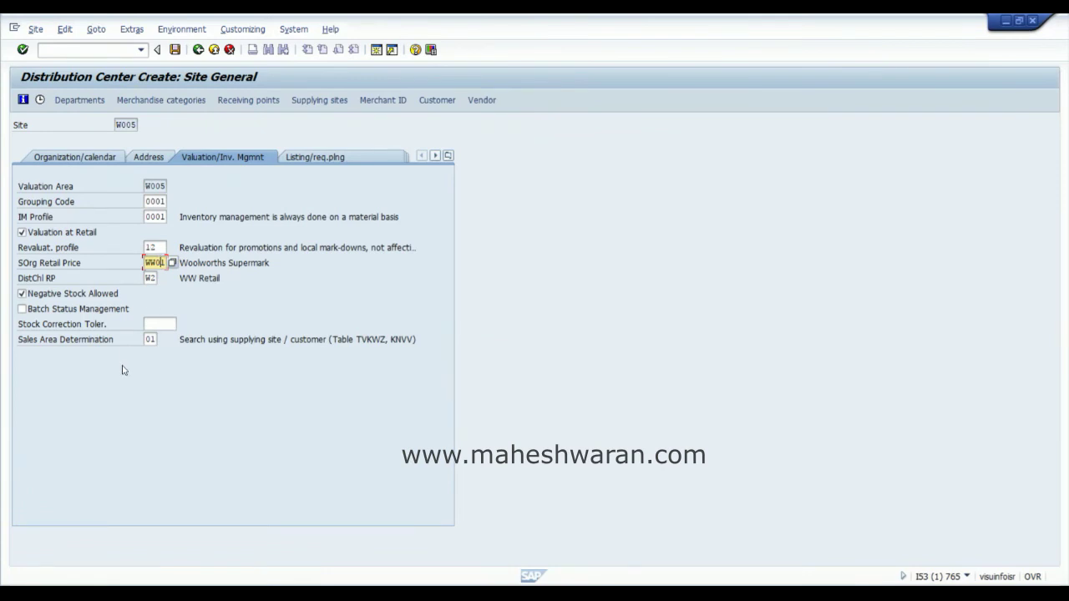
click(309, 156)
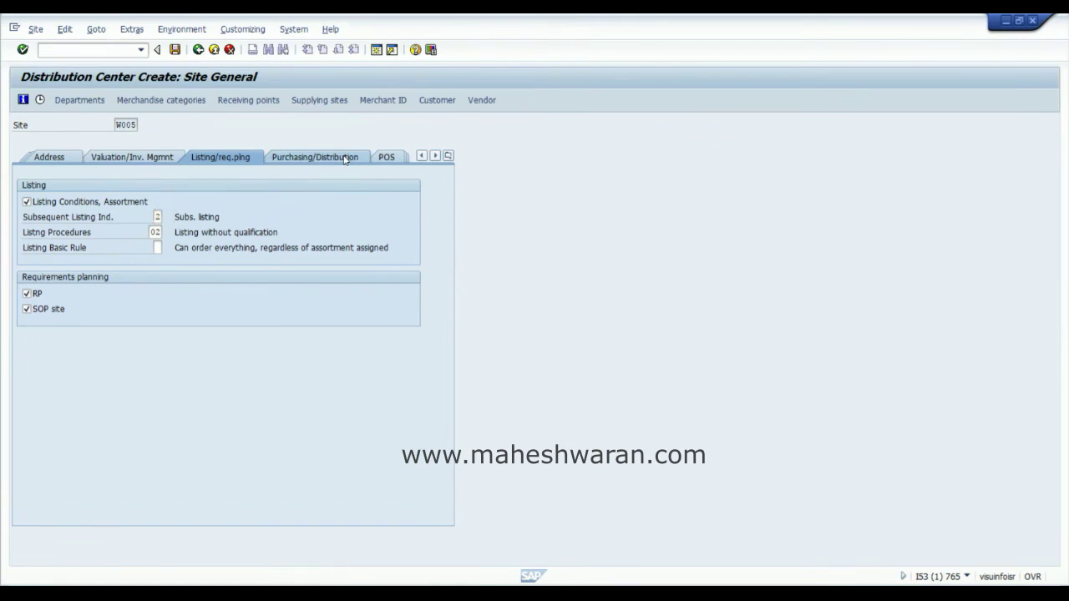
click(343, 159)
click(131, 340)
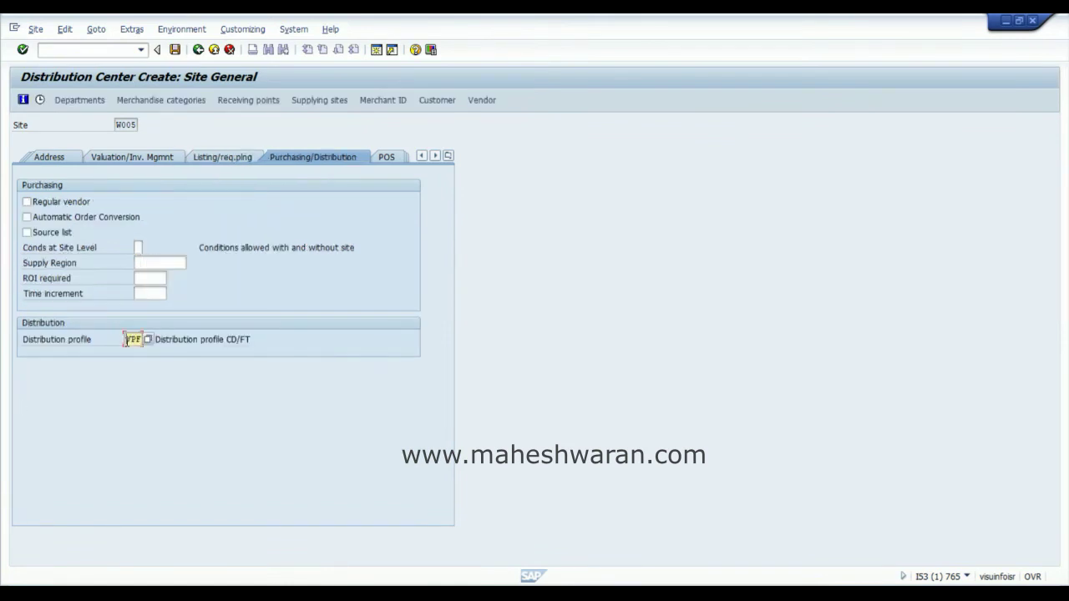
- Check the distribution center's POS outbound and inbound profiles and its layout and block data
click(385, 158)
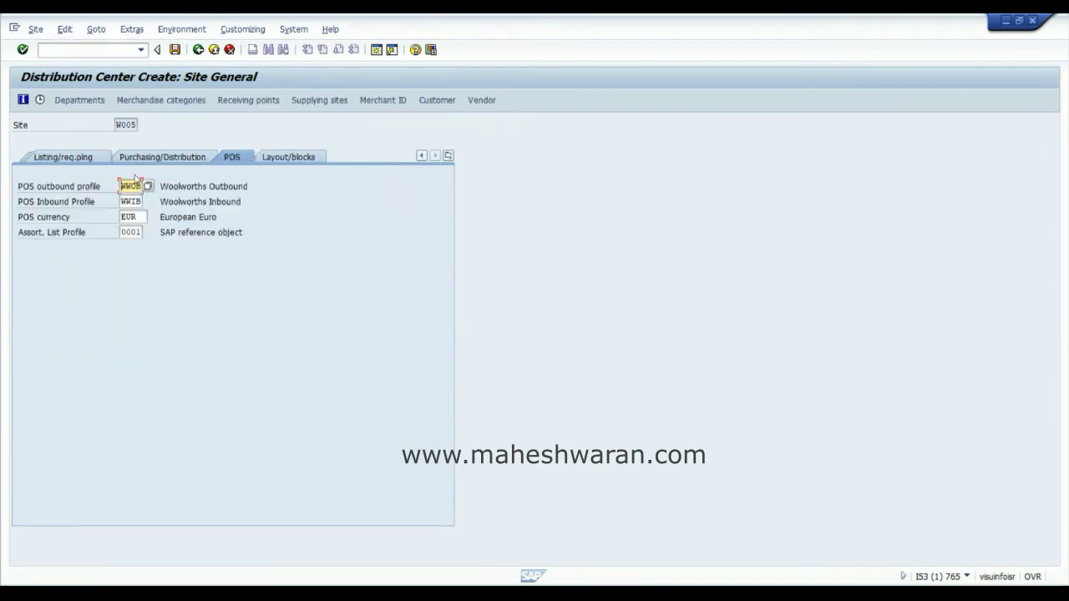
click(132, 202)
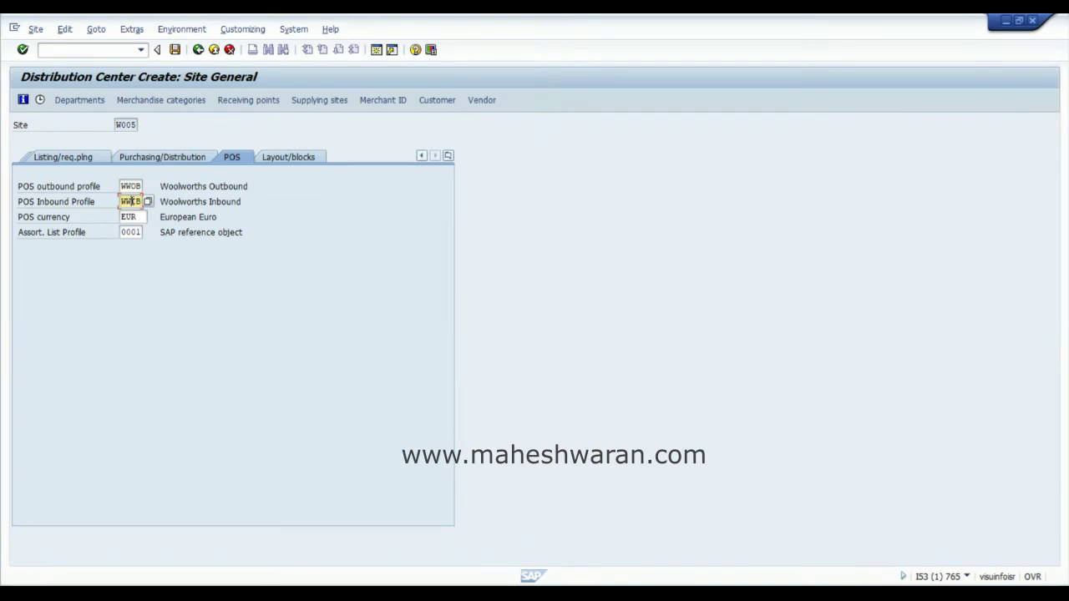
click(307, 158)
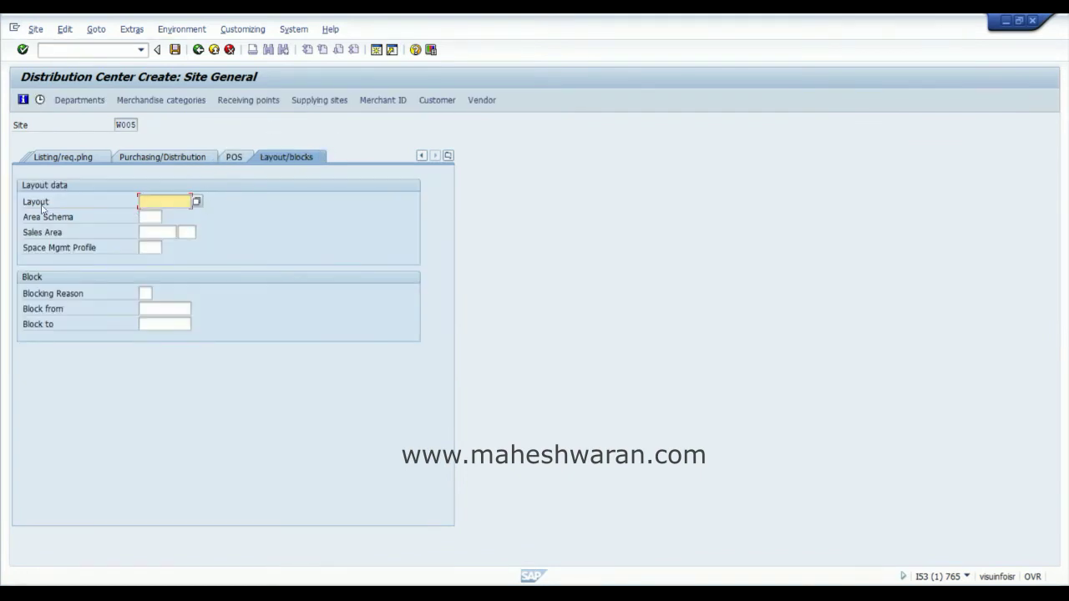
- Open customer creation for site W005 and review its reference customer, company code, sales organization and distribution channel
click(437, 101)
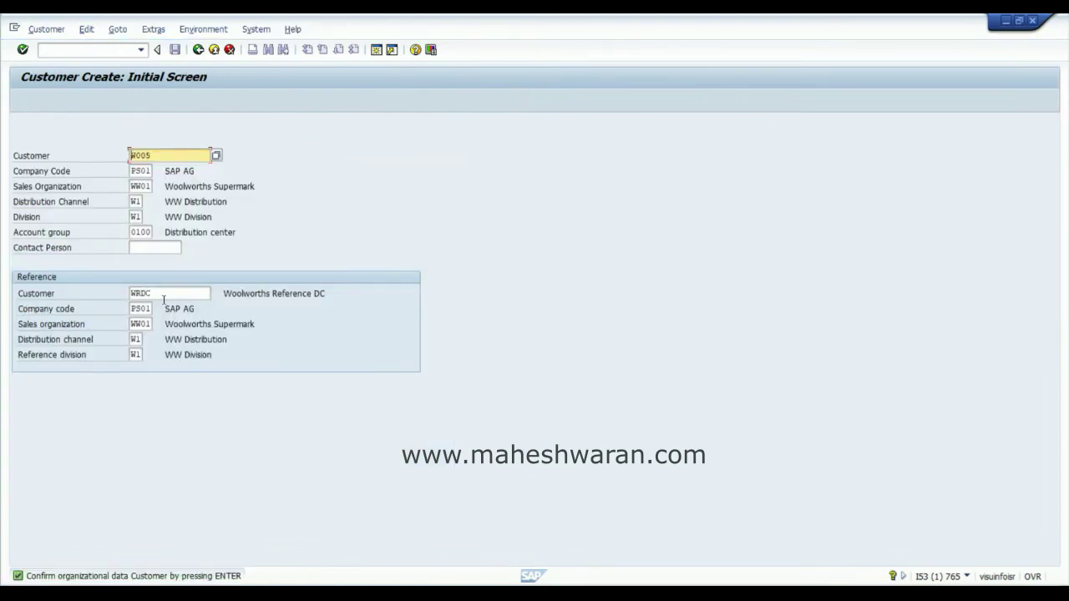
click(173, 294)
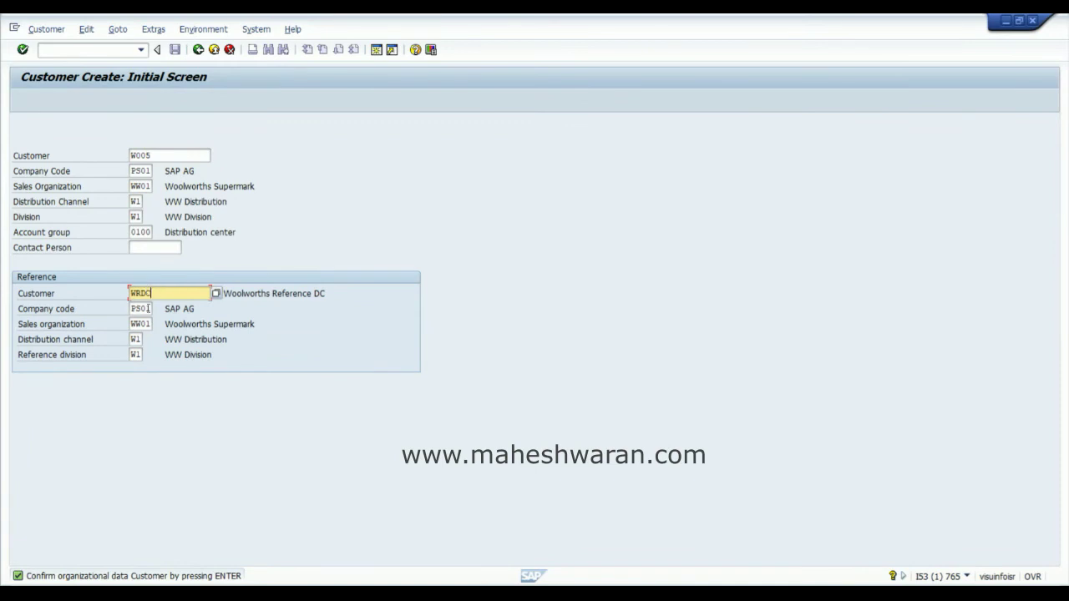
click(178, 156)
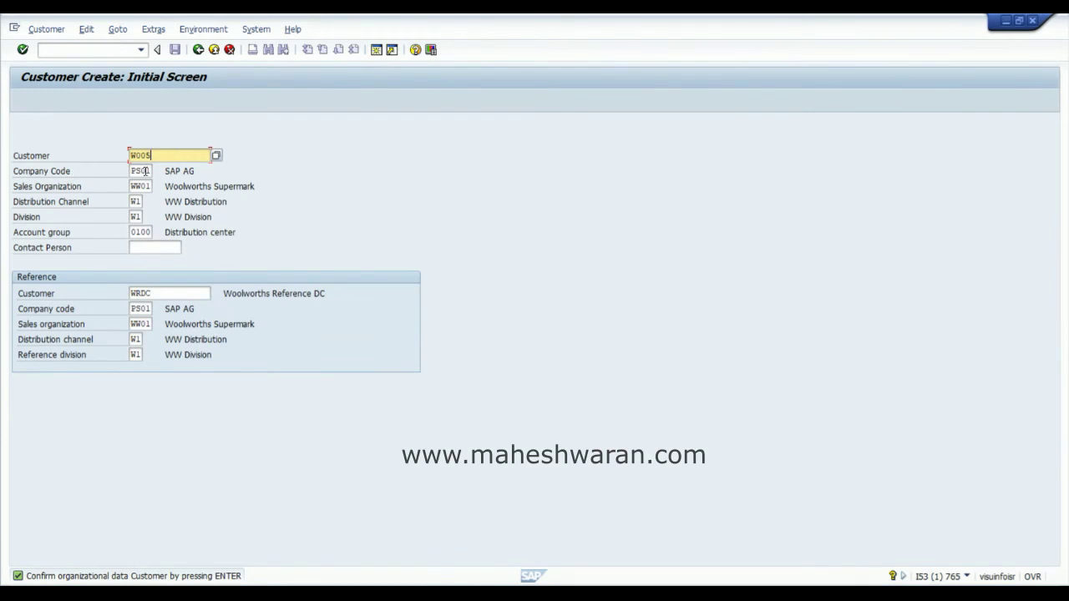
click(144, 171)
click(139, 187)
click(135, 202)
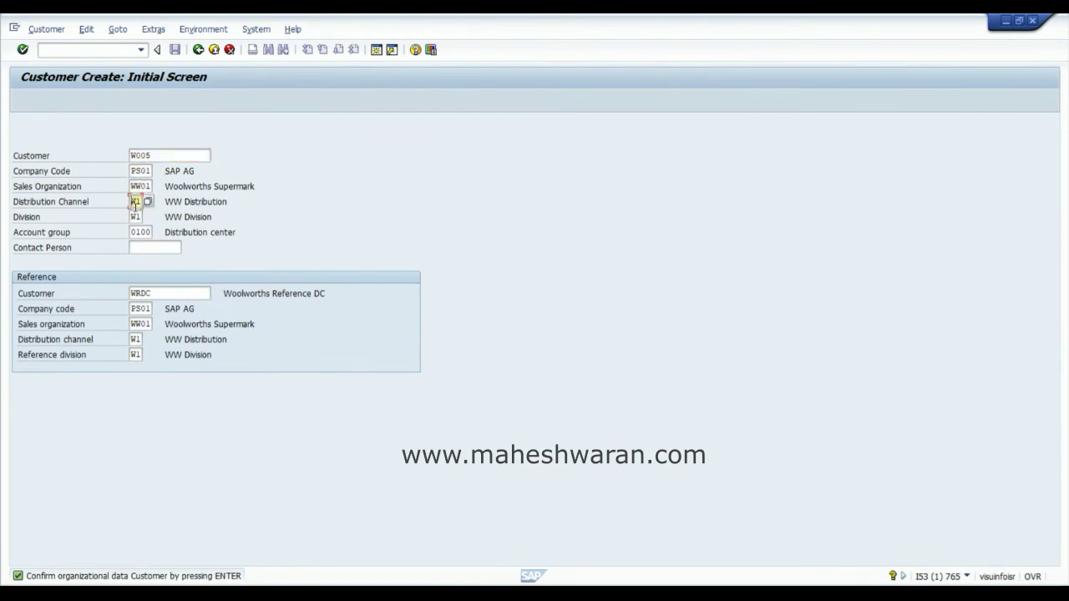
- Review the customer's division, account group, customer number, company code, sales organization and distribution channel
click(136, 218)
click(139, 231)
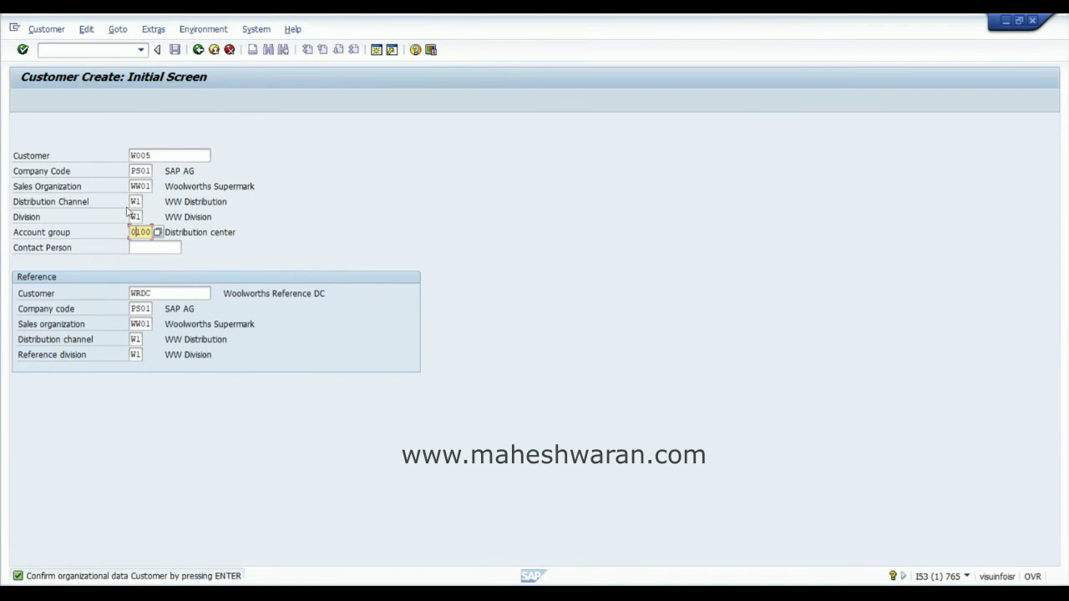
click(166, 157)
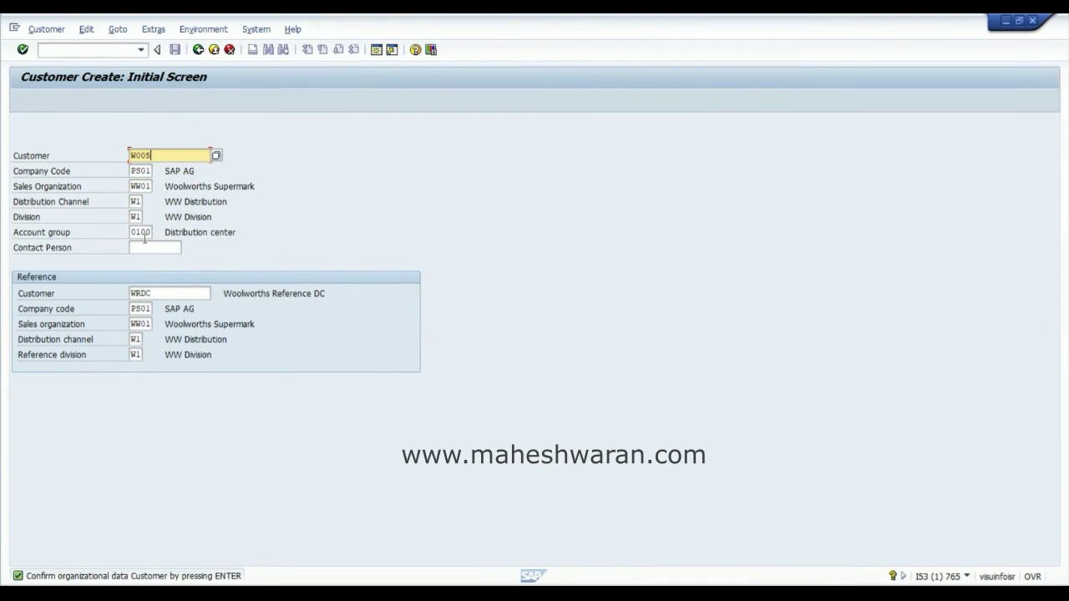
click(150, 171)
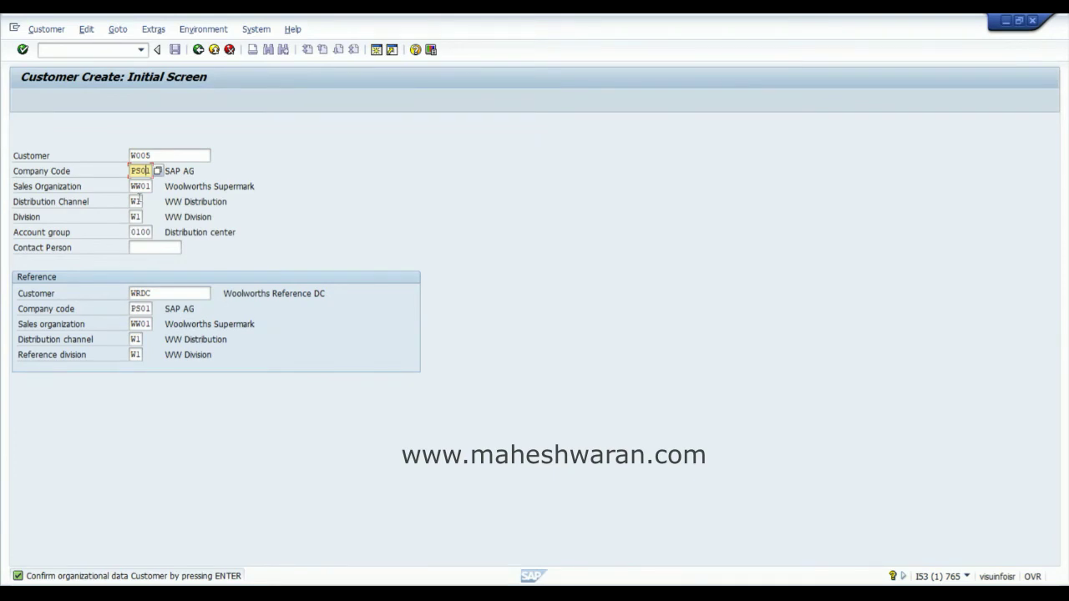
click(137, 187)
click(136, 202)
click(136, 216)
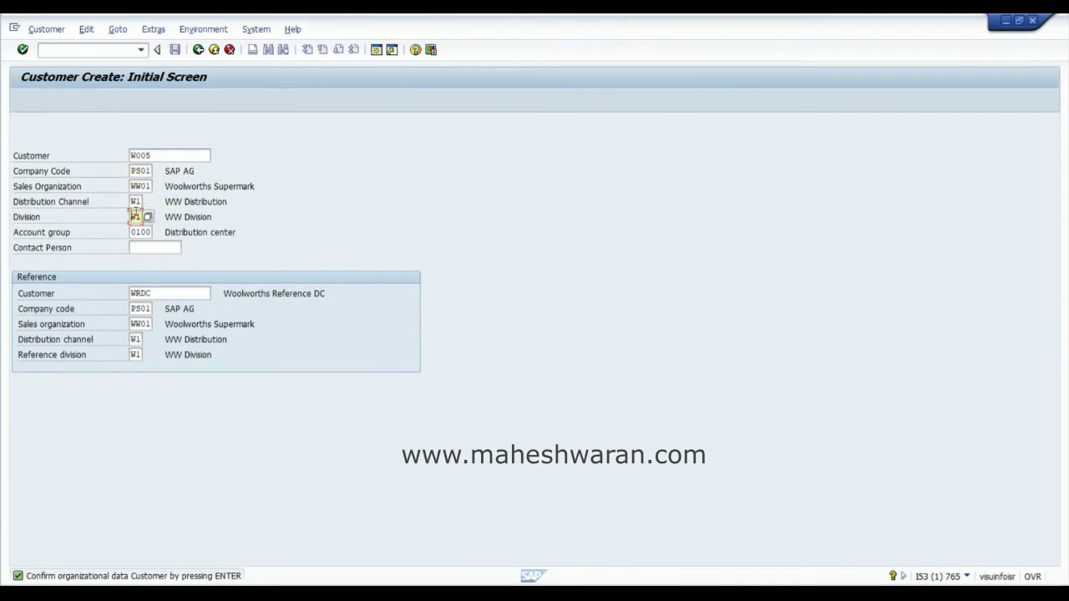
- Confirm the customer's organizational data and accept its general data, including marketing and payment transactions
key(Return)
key(Return)
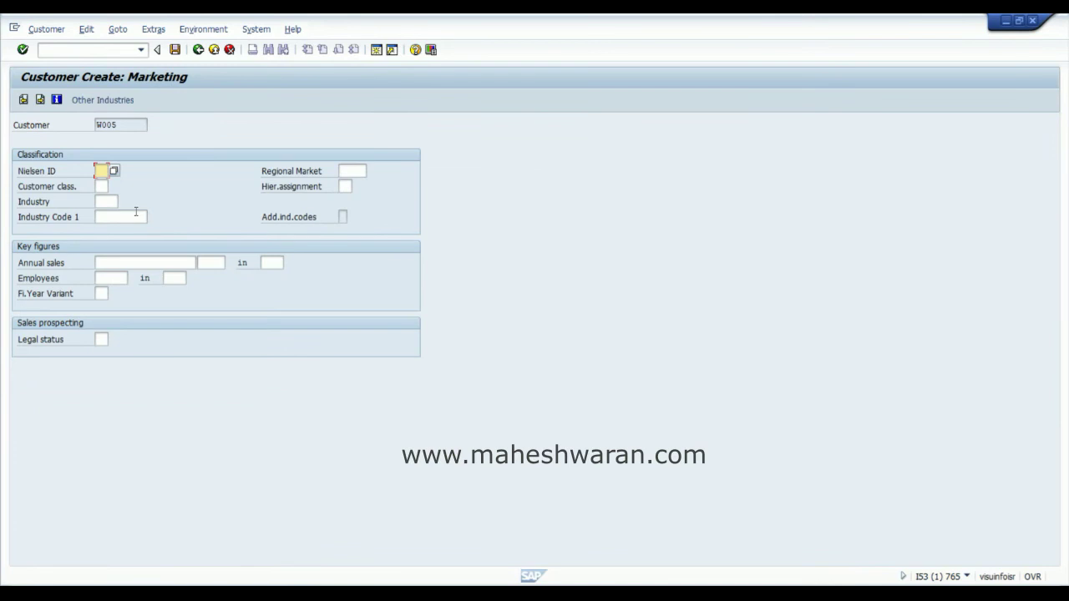
key(Return)
key(Return)
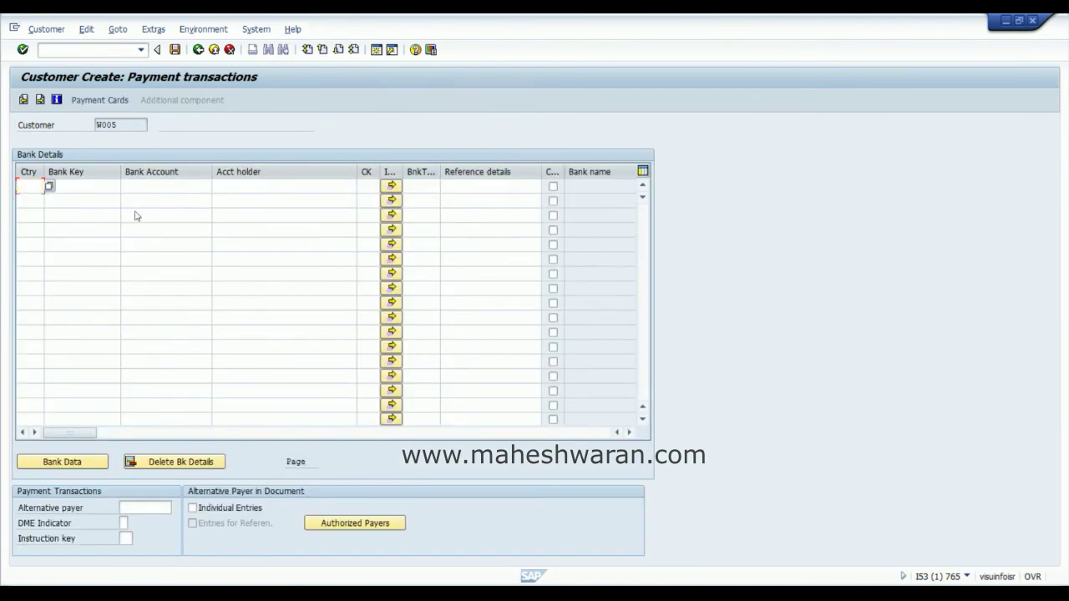
key(Return)
key(Return)
key(Return)
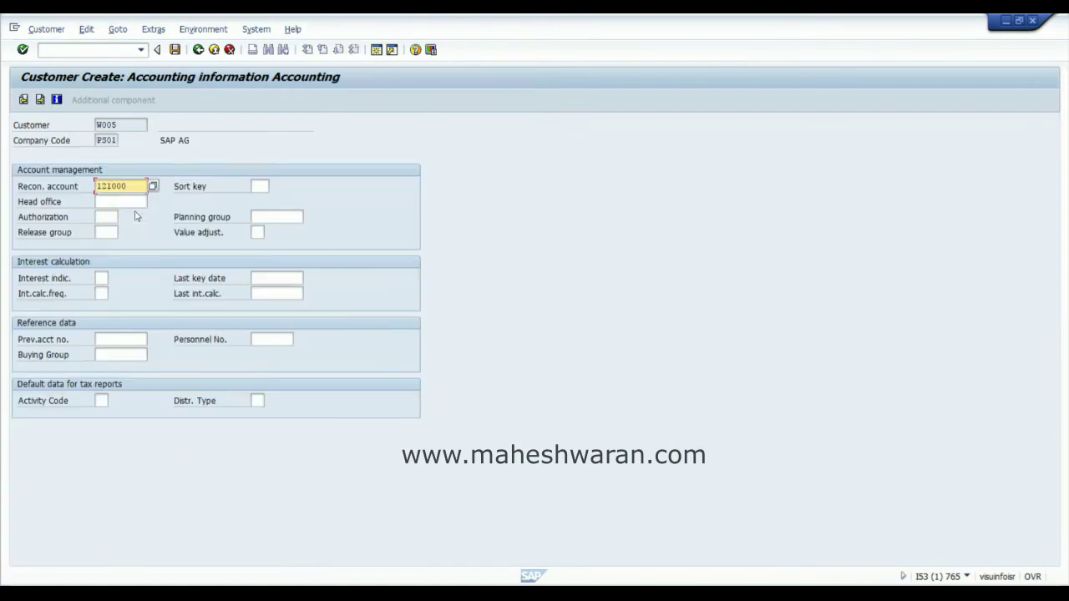
- Accept the customer's accounting, insurance, shipping and partner function data, completing the customer W005 assignment for the distribution center
key(Return)
key(Return)
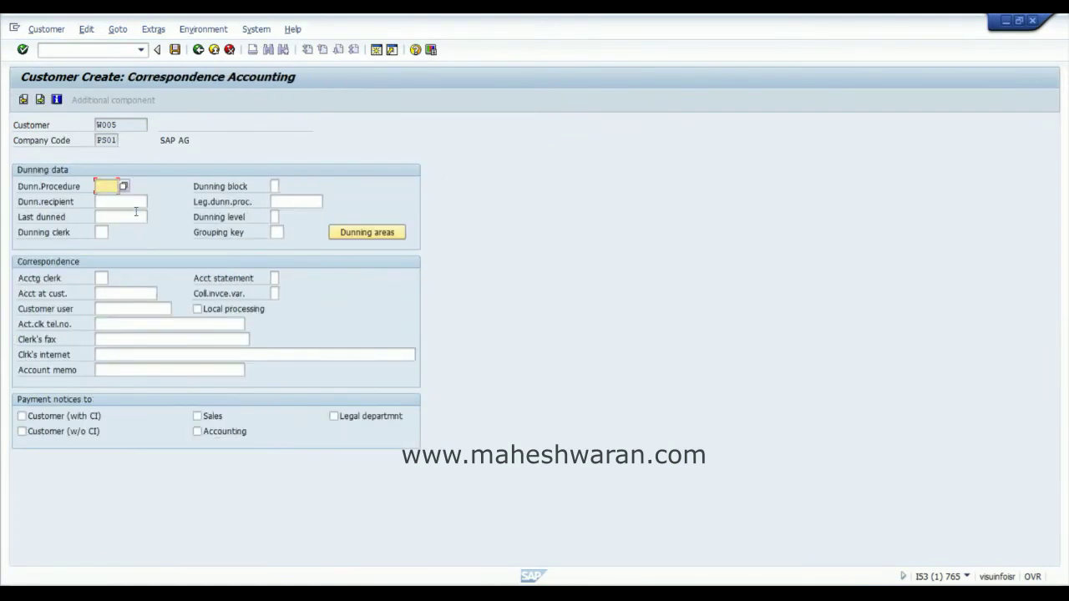
key(Return)
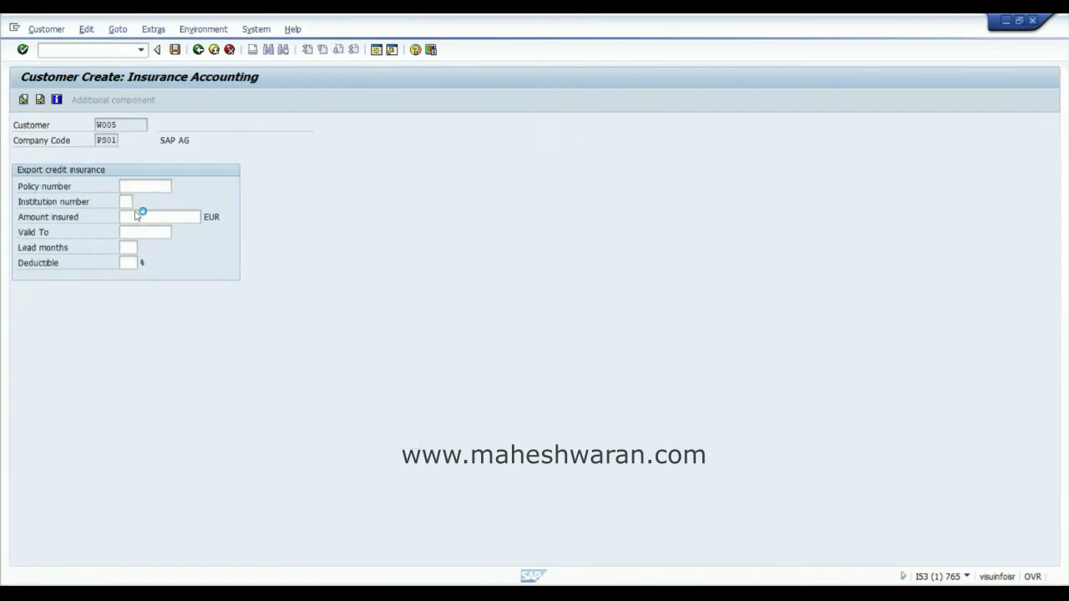
key(Return)
key(Return)
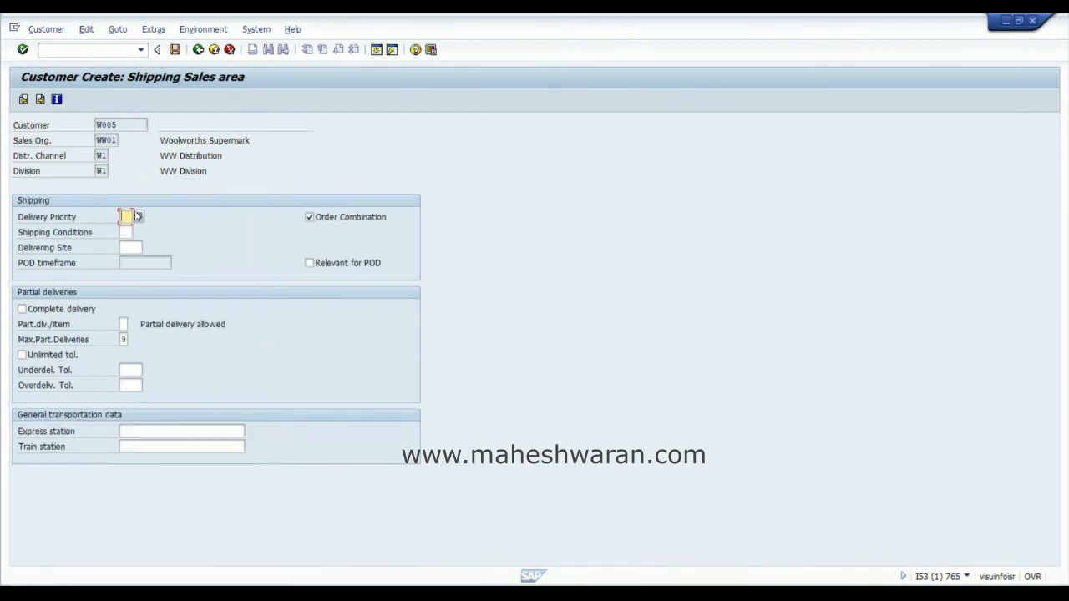
key(Return)
key(Return)
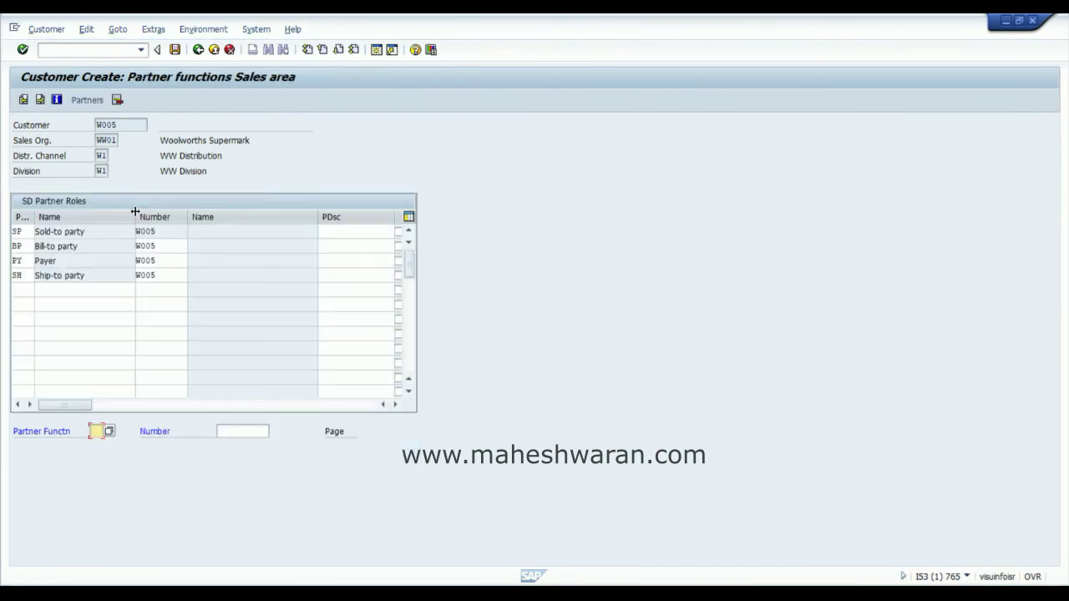
key(Return)
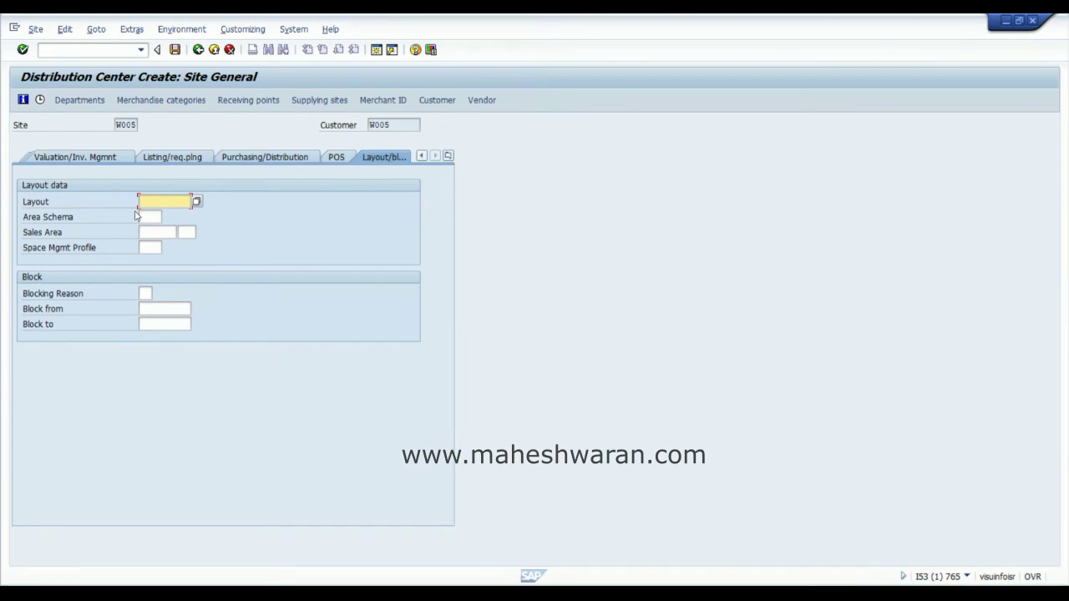
click(372, 128)
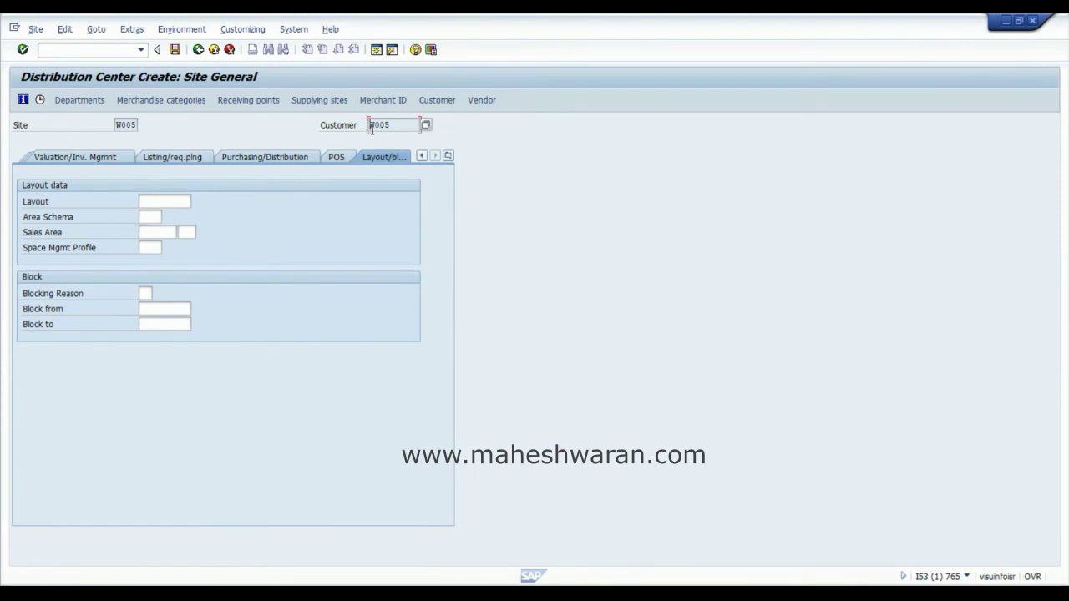
- Open vendor creation for site W005 and check its company code and purchasing organization
click(484, 101)
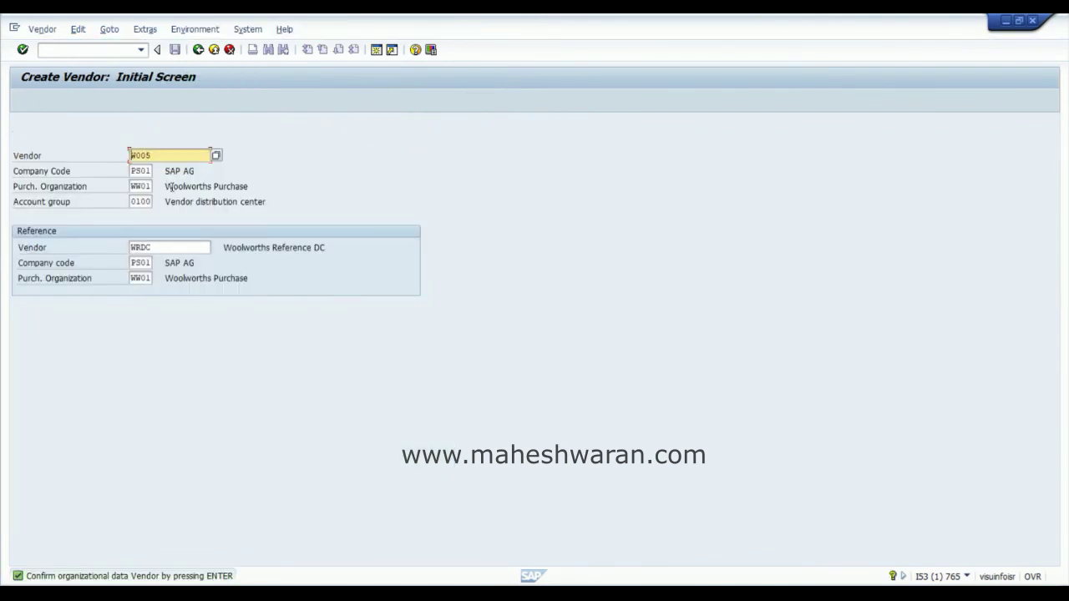
click(146, 173)
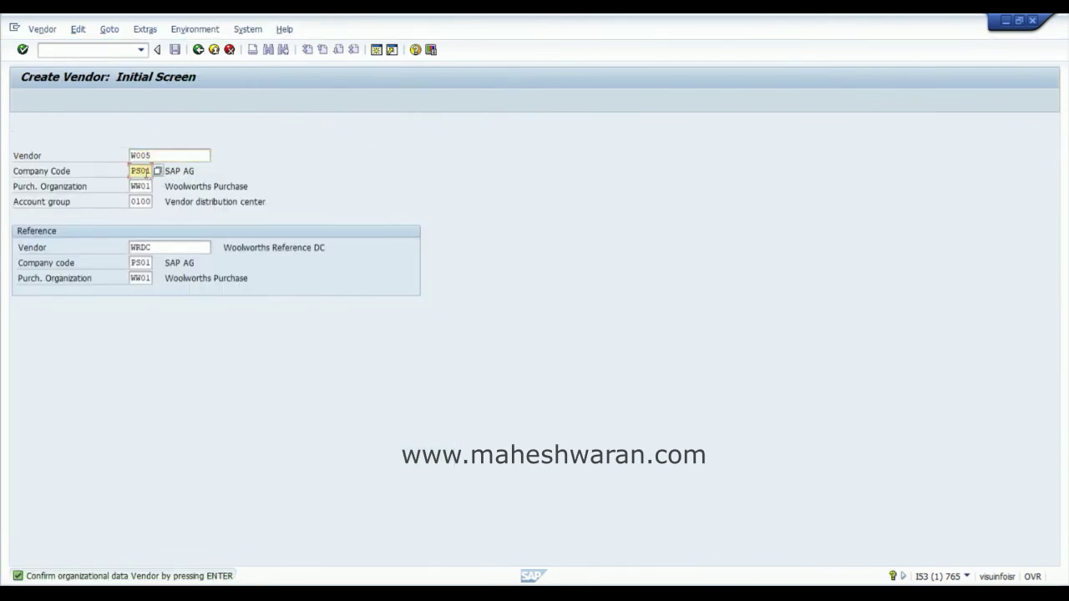
click(140, 186)
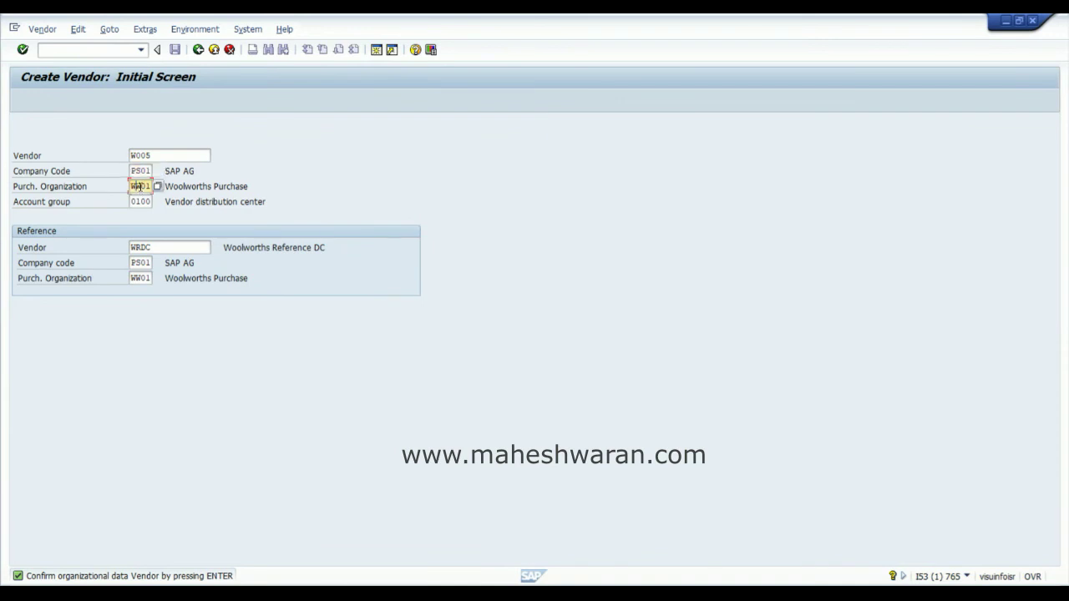
- Accept the vendor's organizational, tax, accounting, correspondence, purchasing and partner function data, completing the vendor W005 assignment for the site
key(Return)
key(Return)
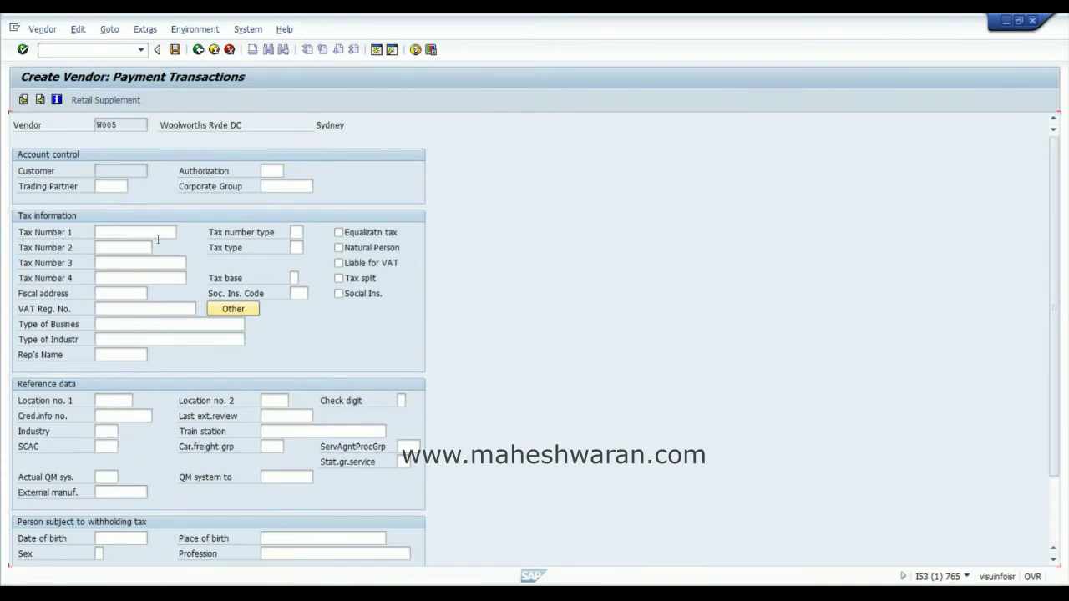
key(Return)
key(Return)
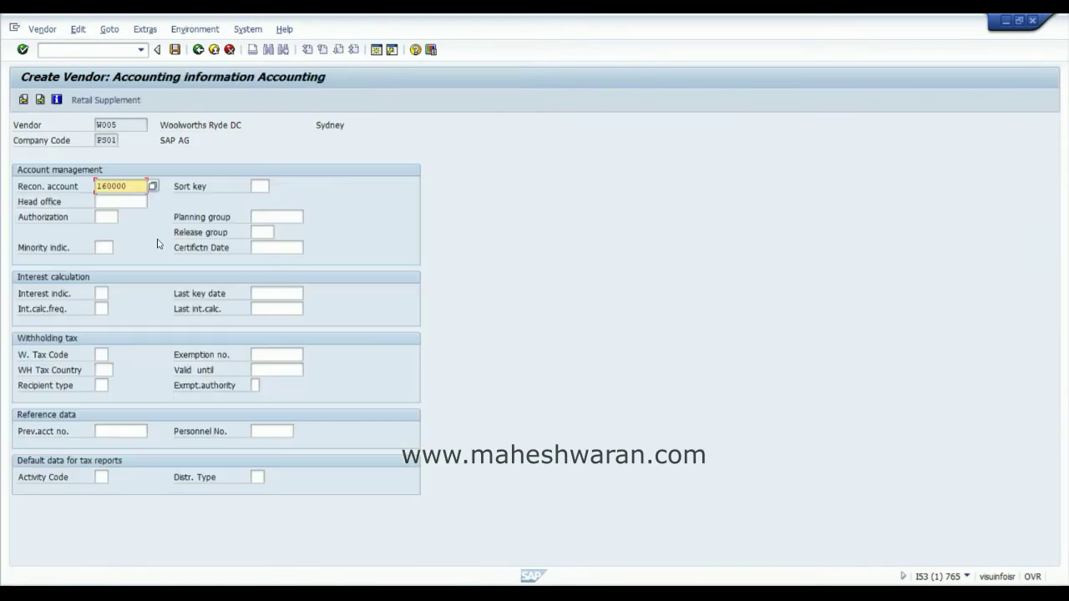
key(Return)
key(Return)
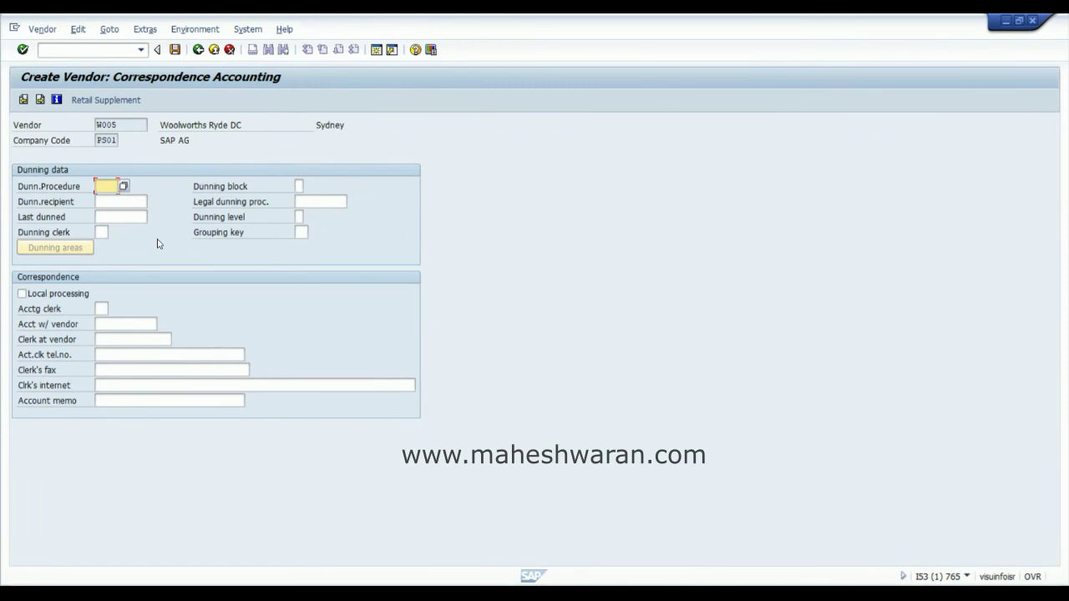
key(Return)
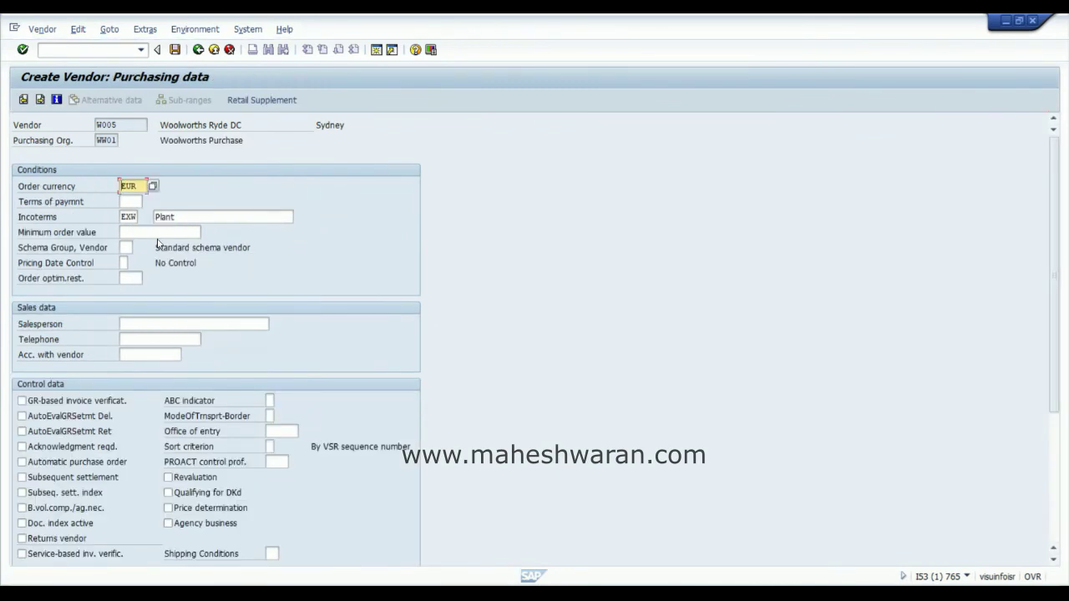
key(Return)
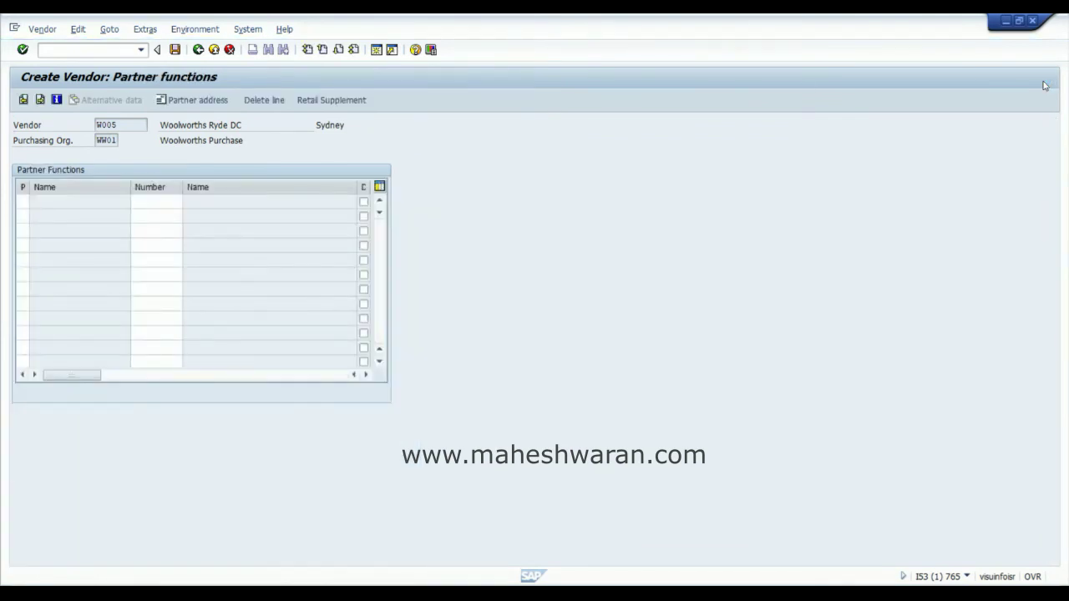
key(Return)
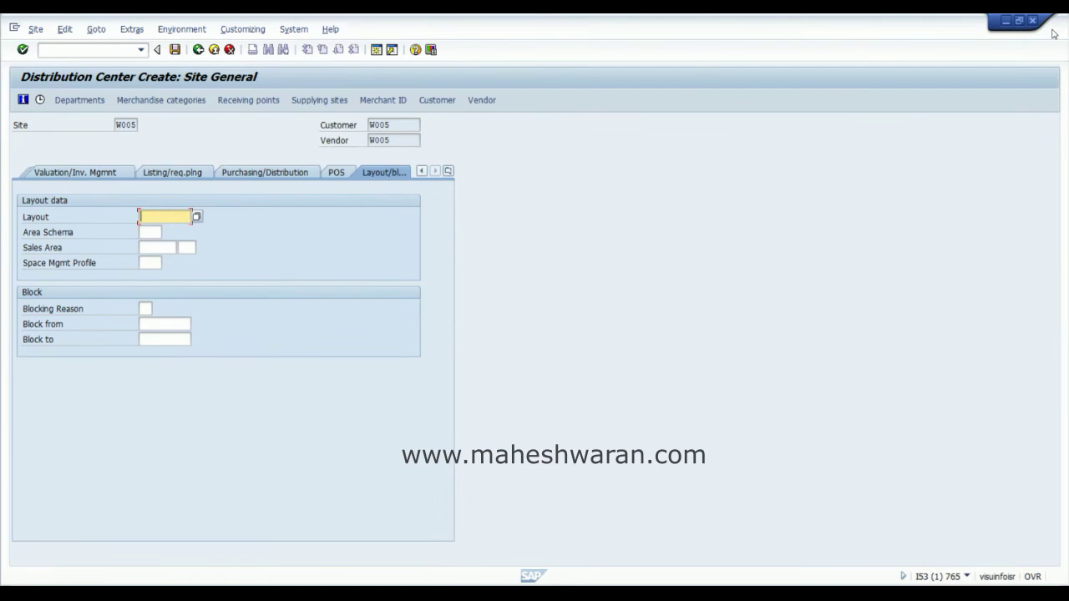
click(376, 140)
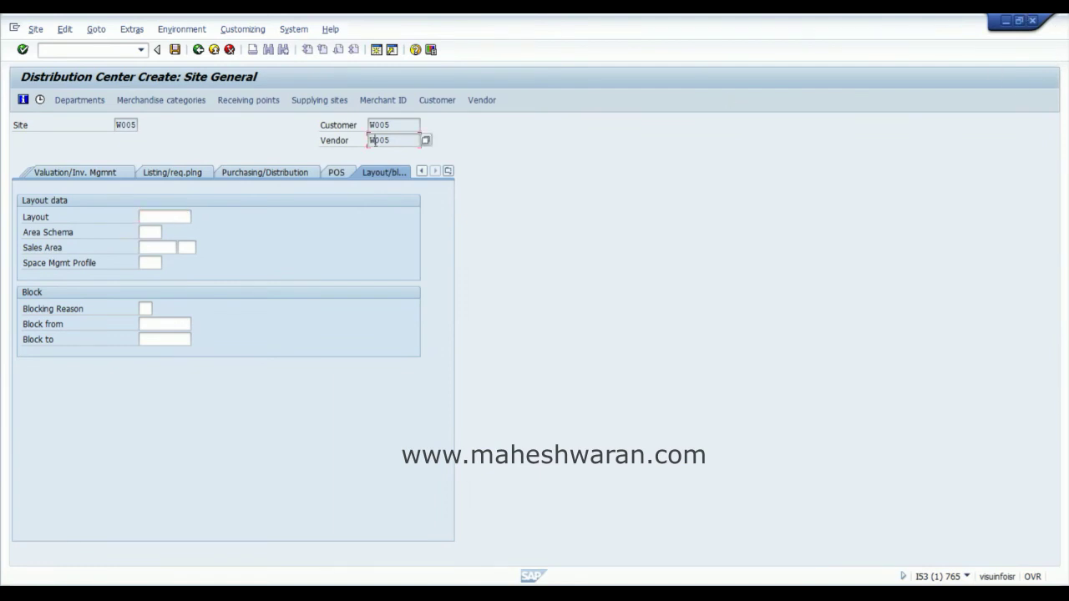
- Save distribution center W005 without copying the classification, and confirm copying the reference site's customizing under request I53K900040
click(176, 52)
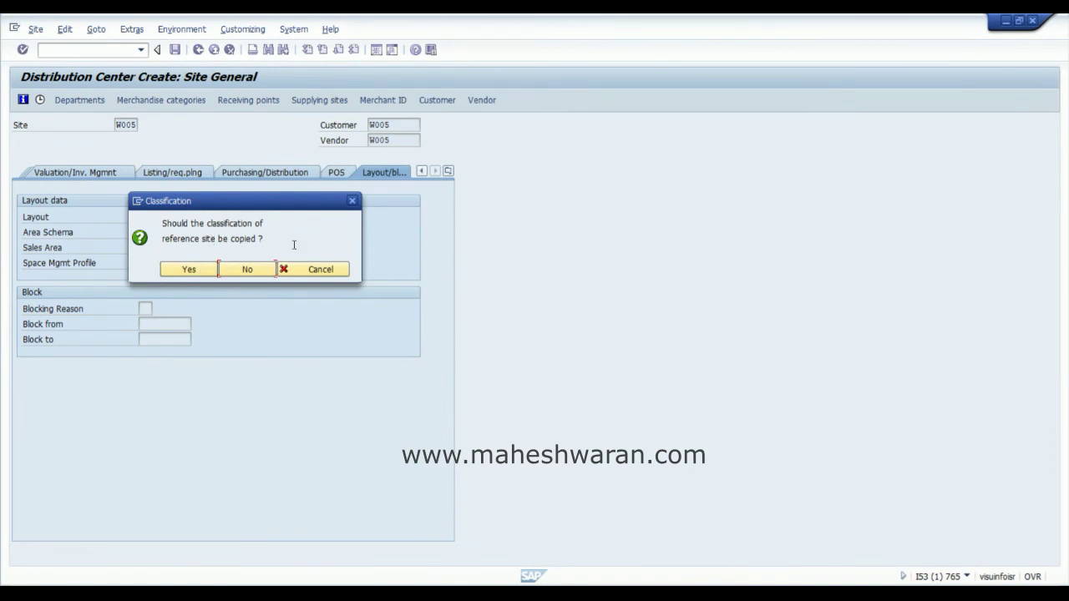
click(249, 271)
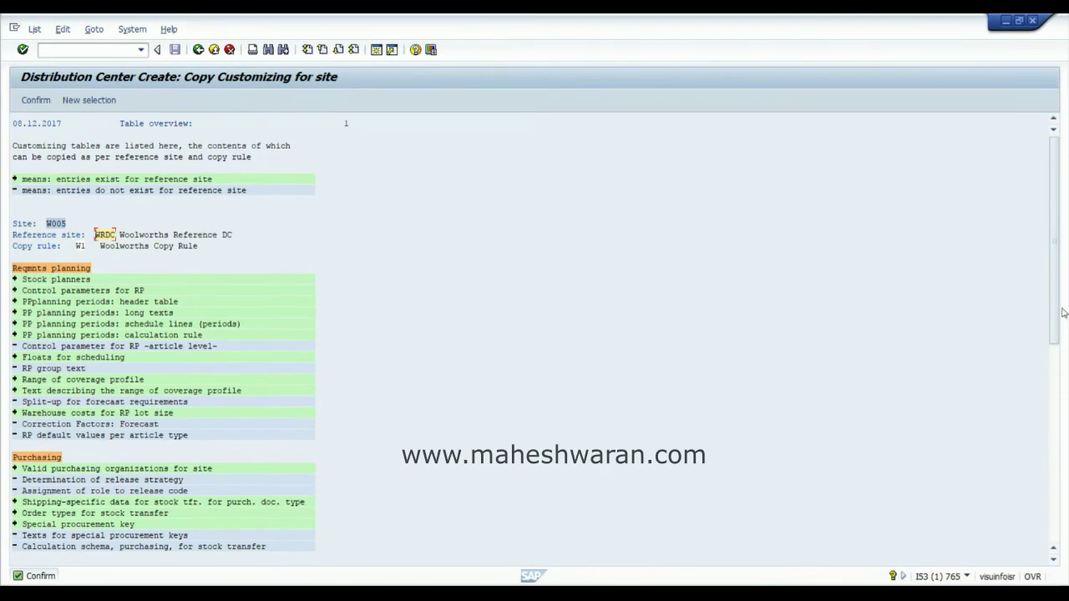
drag(1056, 332, 1056, 384)
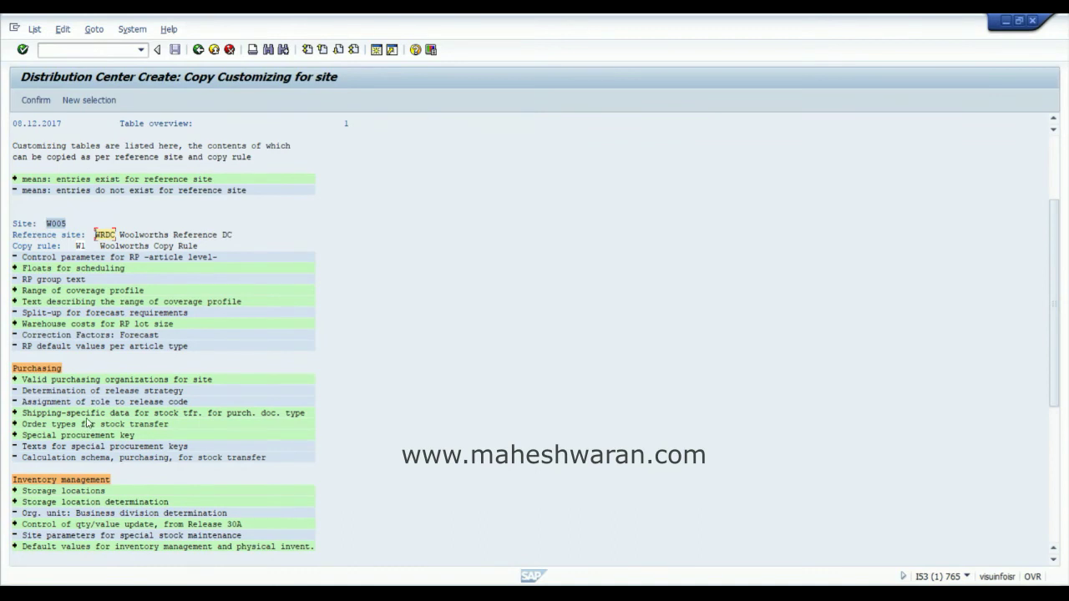
click(1060, 445)
drag(1059, 445, 1054, 160)
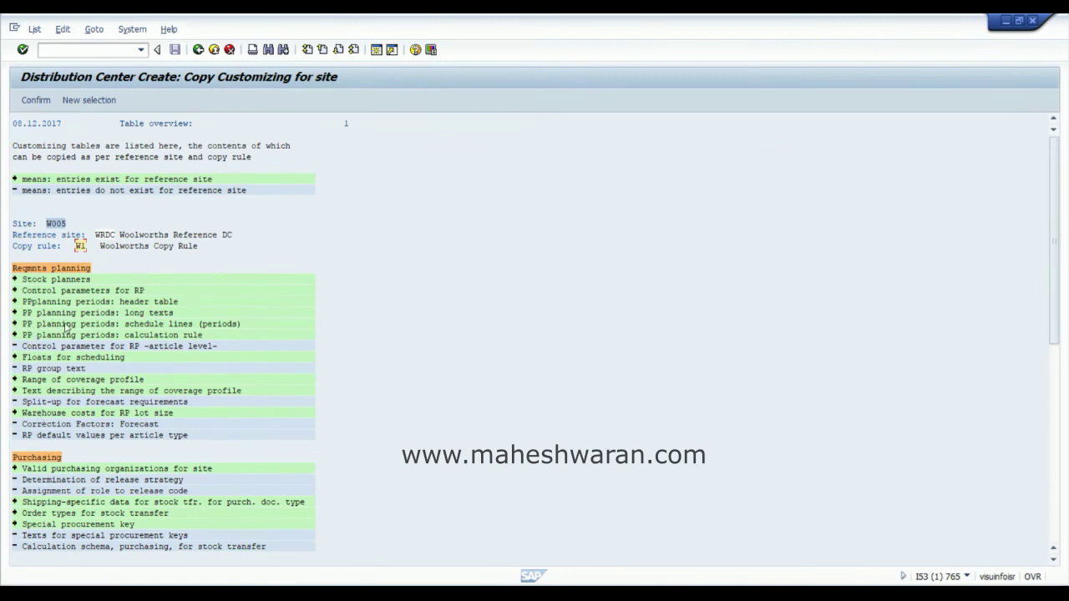
click(47, 101)
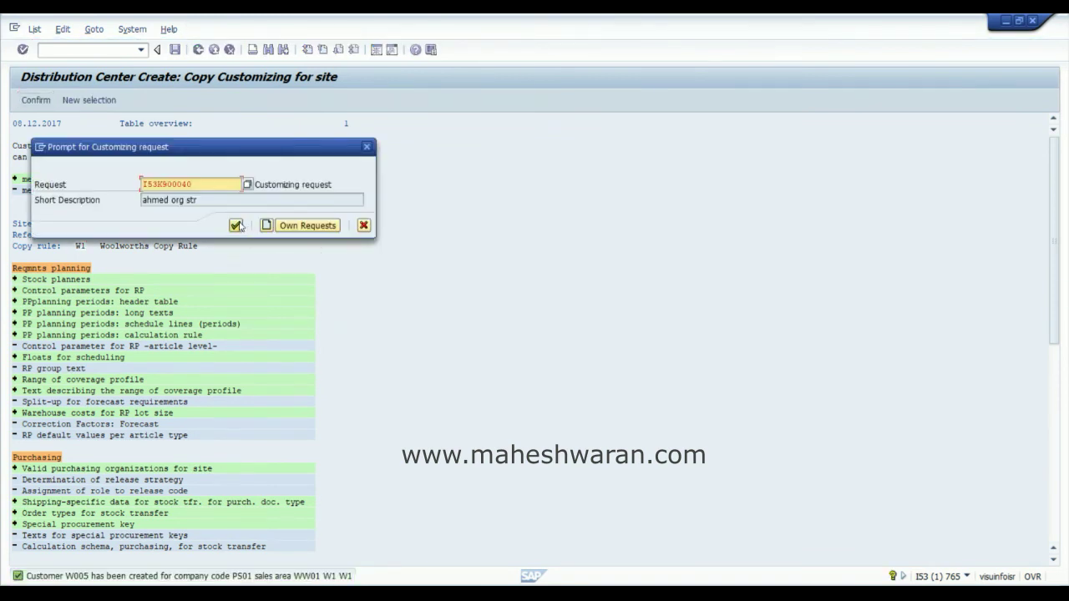
click(237, 226)
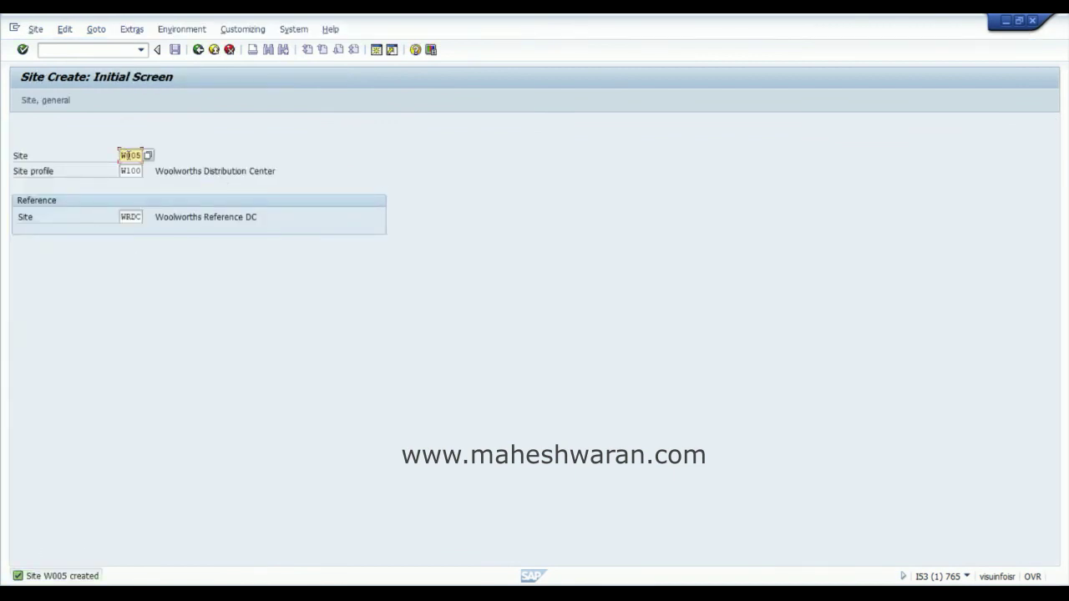
- Specify W106 as the new site and W110 as its site profile
text(10)
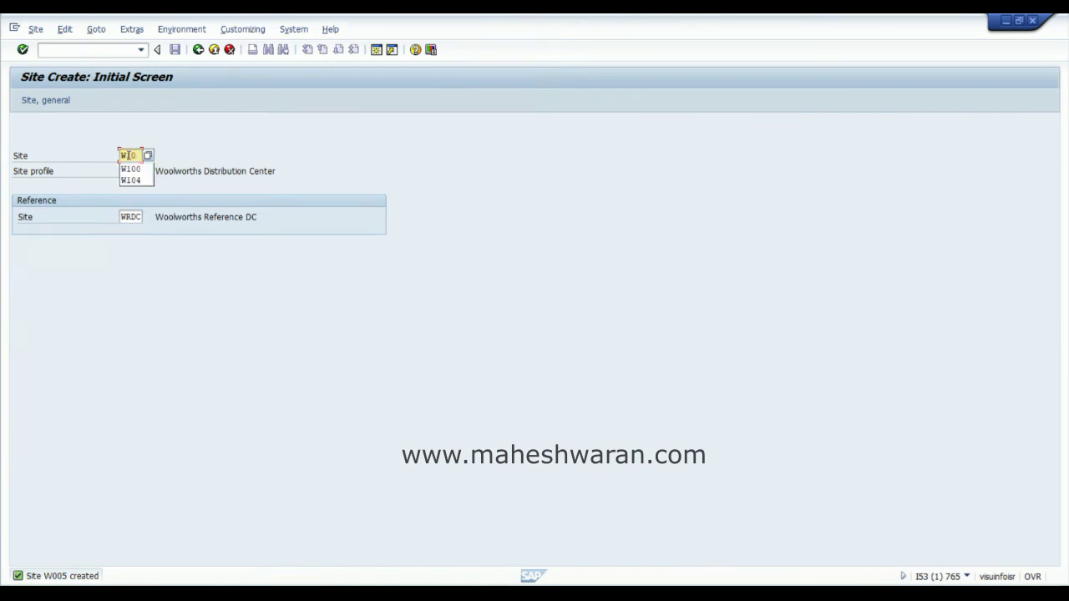
text(6)
key(Tab)
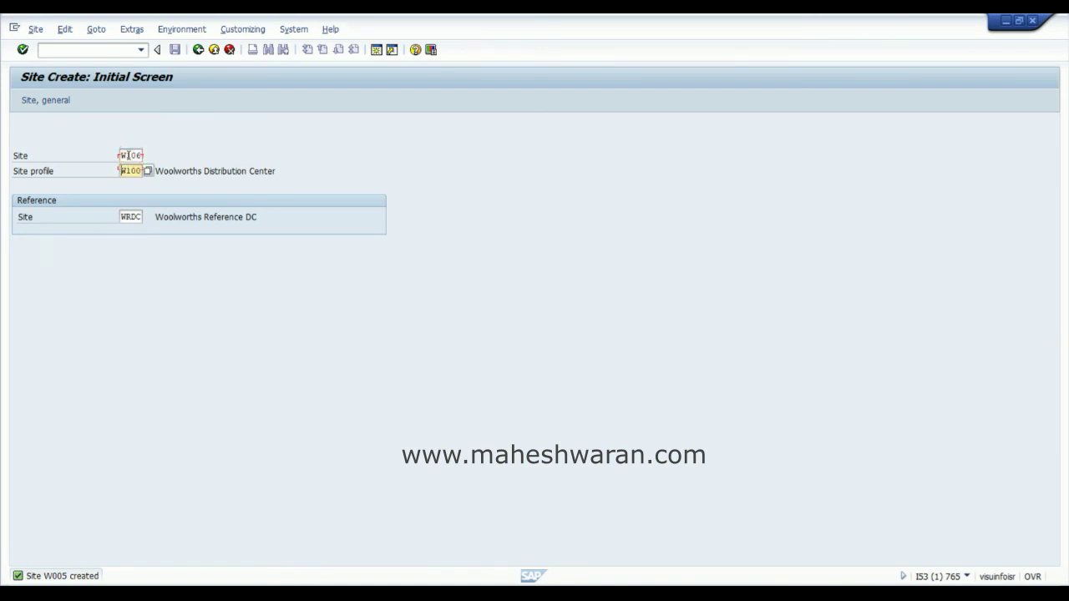
key(Delete)
key(Delete)
key(Delete)
key(Delete)
text(w110)
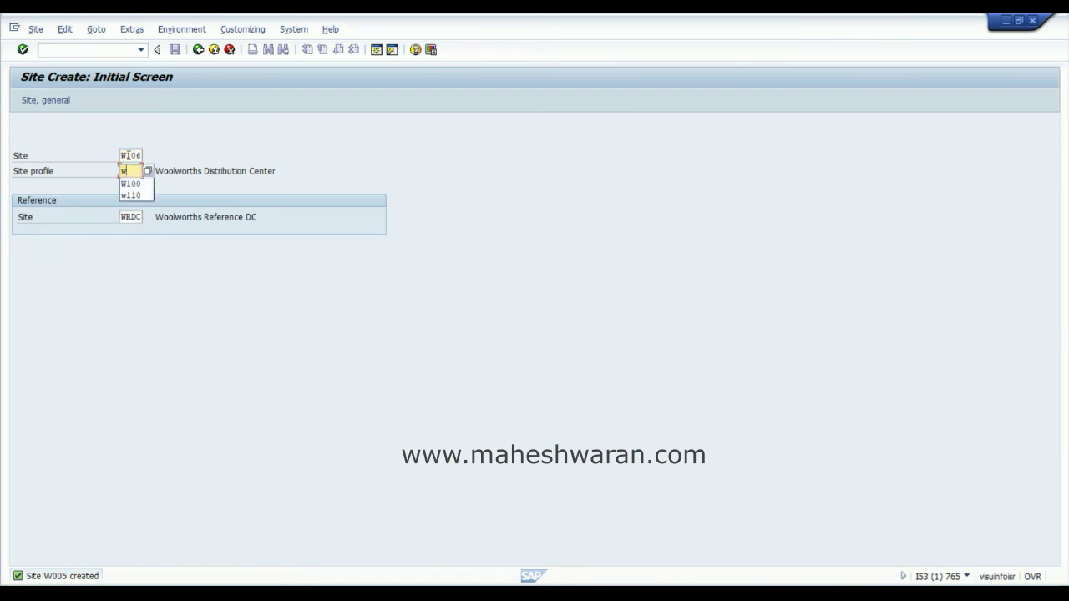
- Clear the reference site, have it determined from the site profile, and continue to the new store's general data
key(Tab)
key(Delete)
key(Delete)
key(Delete)
key(Delete)
key(Return)
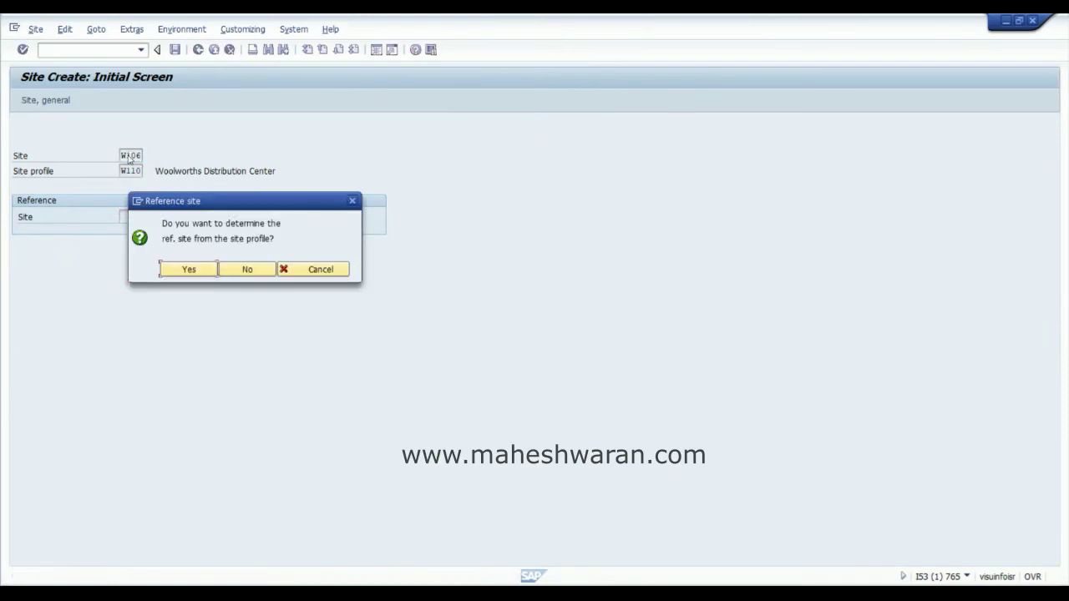
click(189, 269)
key(Return)
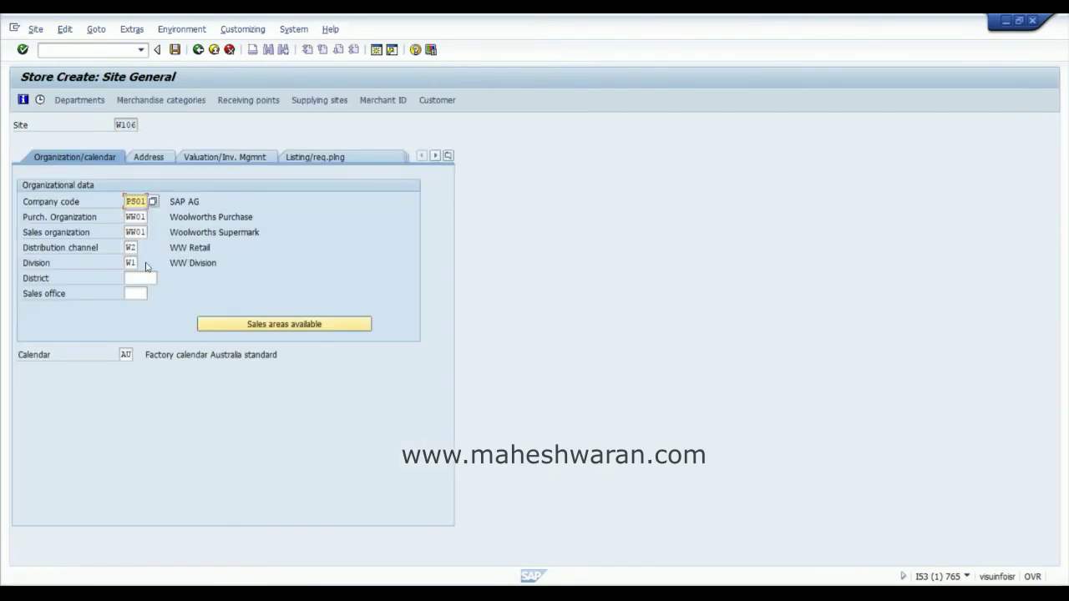
- Enter Woolworths Manly Beach as the name in store W106's address data
click(157, 157)
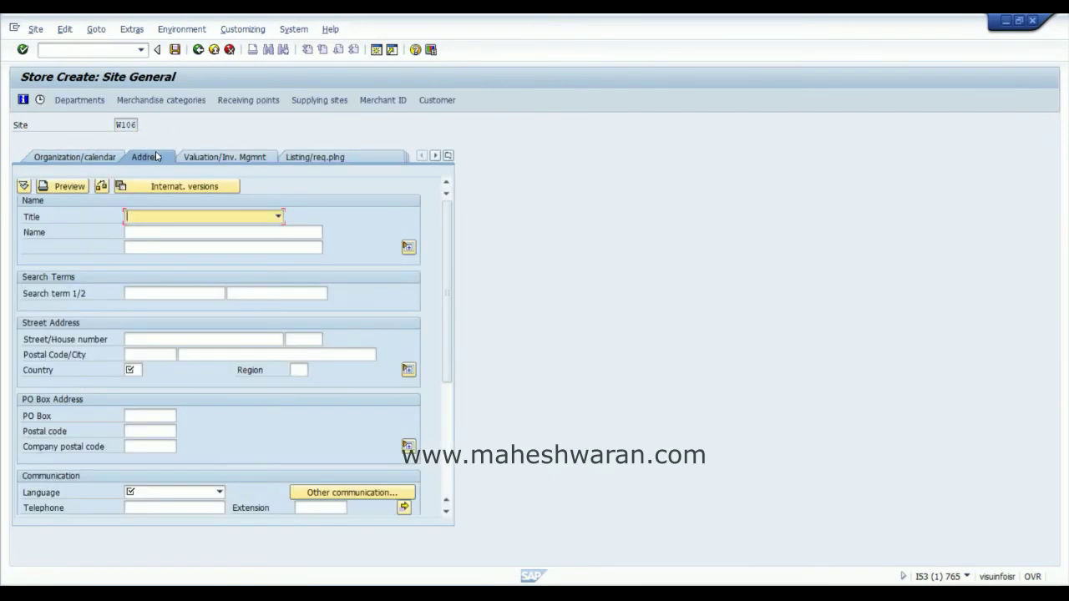
click(167, 234)
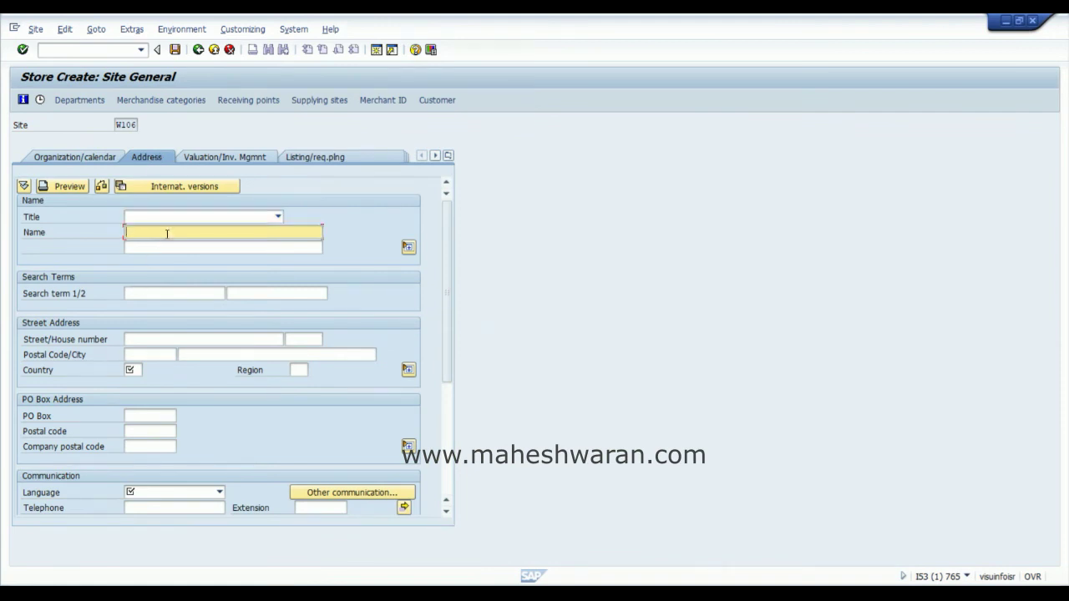
text(Woolworths )
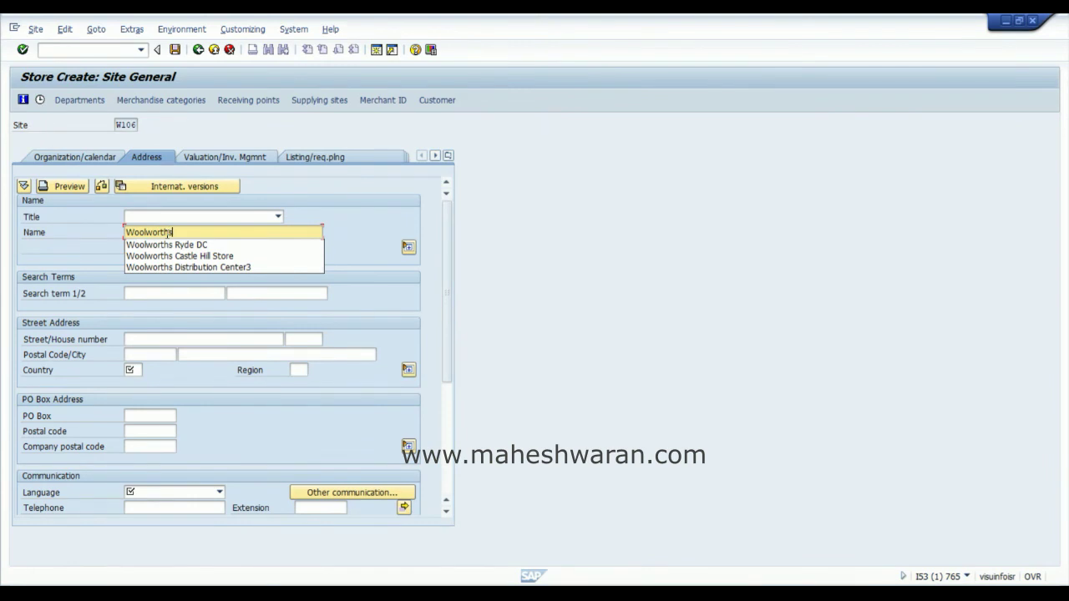
text(Man)
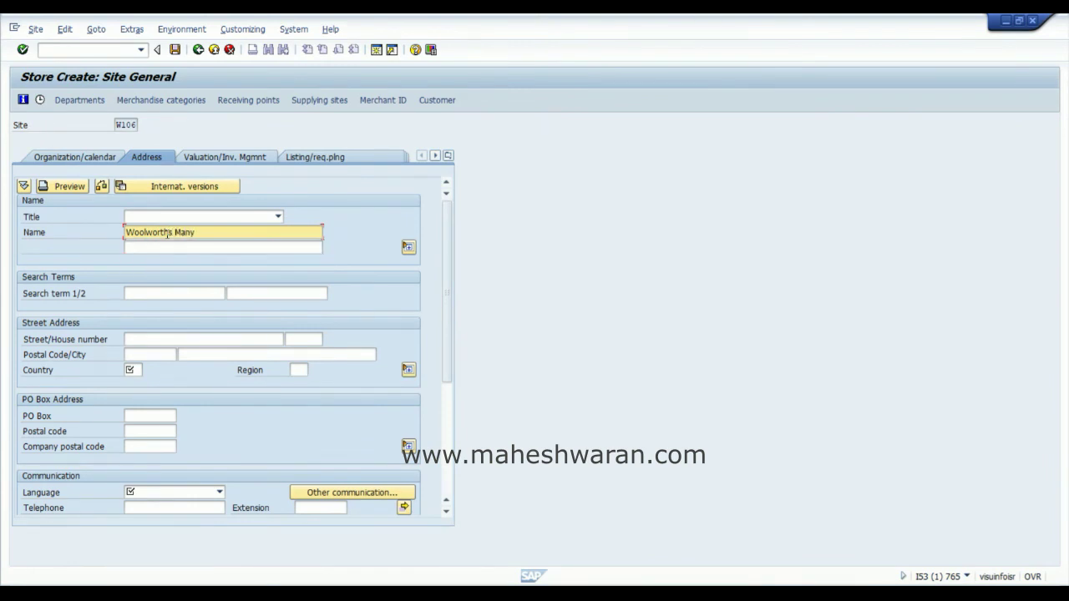
text(ly Beach)
- Set the store's city to Sydney, the country to DE and the communication language to English
click(229, 356)
text(Sydney)
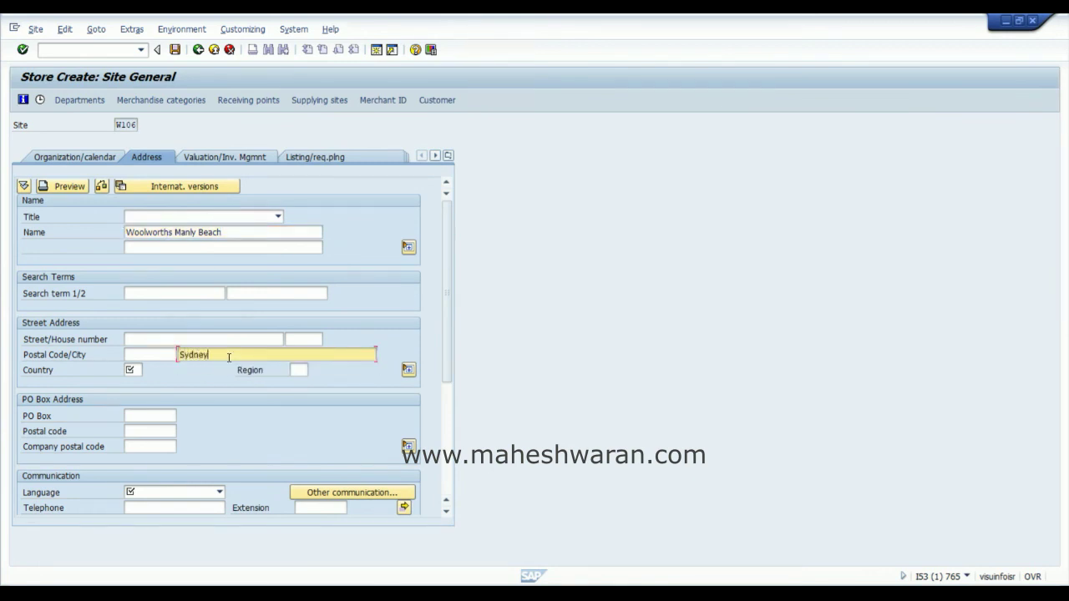
key(Tab)
text(DE)
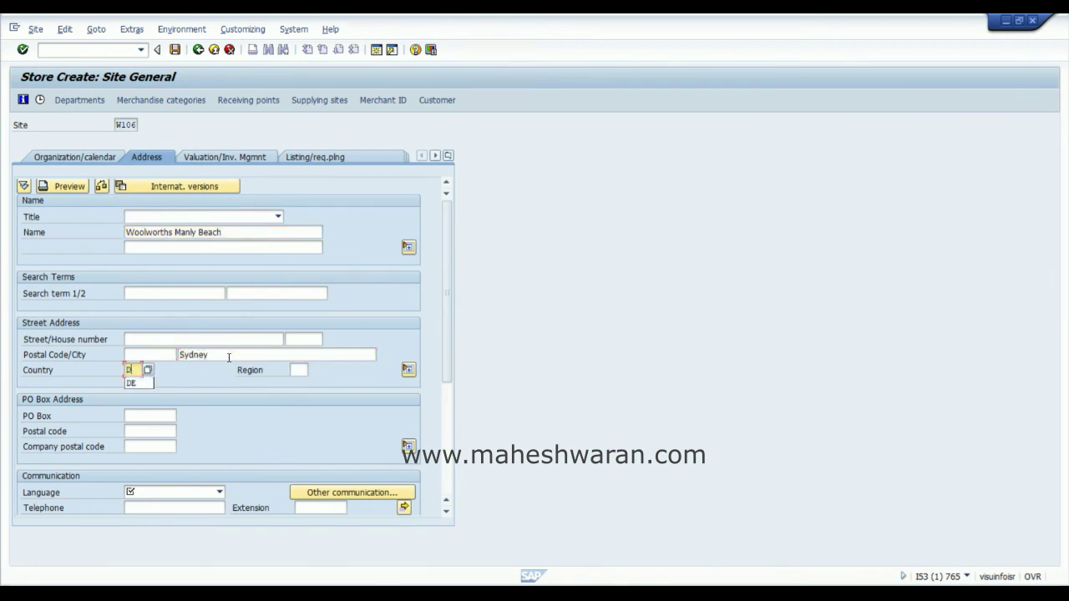
click(219, 492)
click(220, 528)
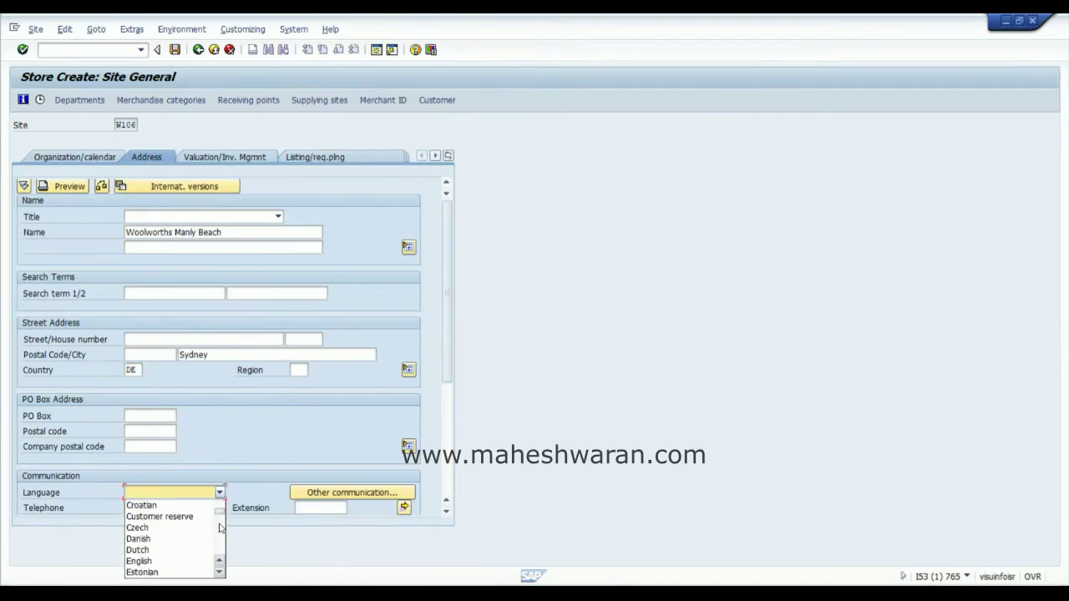
click(177, 561)
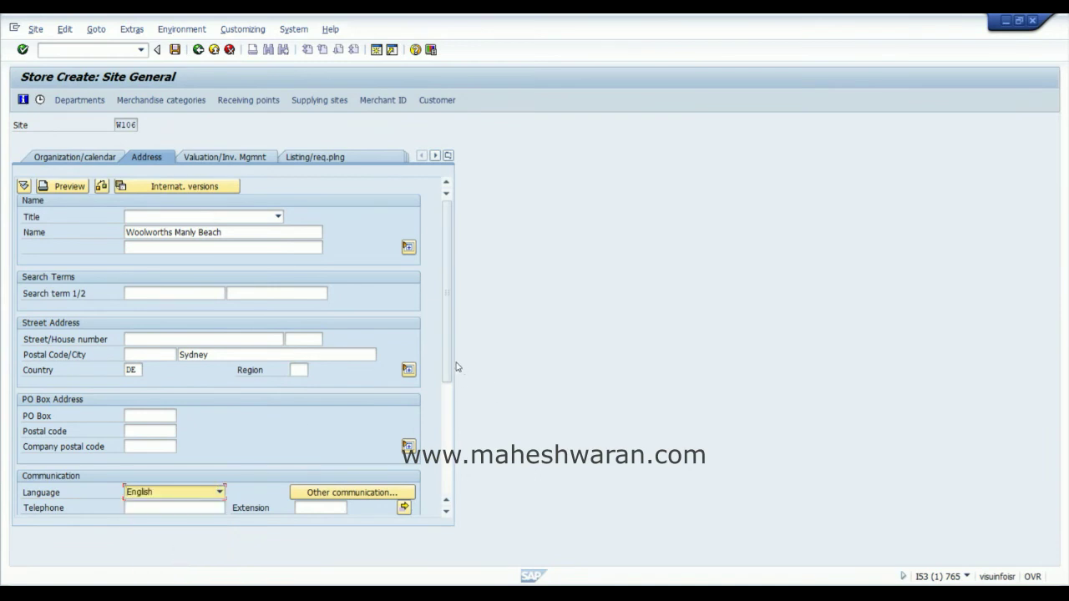
scroll(450, 370, down, 2)
scroll(452, 334, up, 2)
- Review the store's valuation, listing, purchasing and POS settings, then open its layout and block data
click(214, 159)
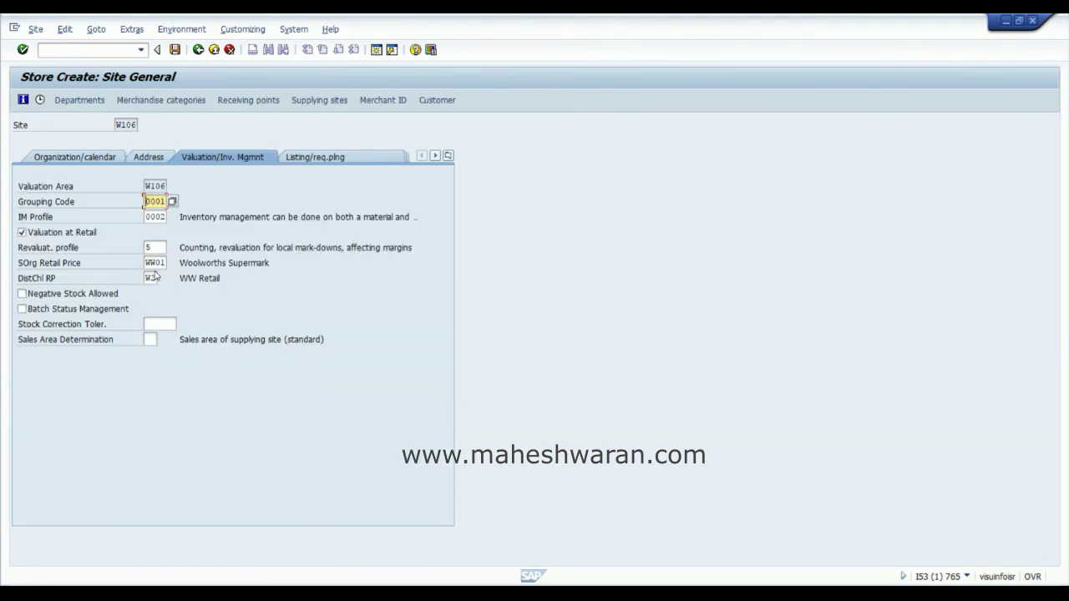
click(299, 158)
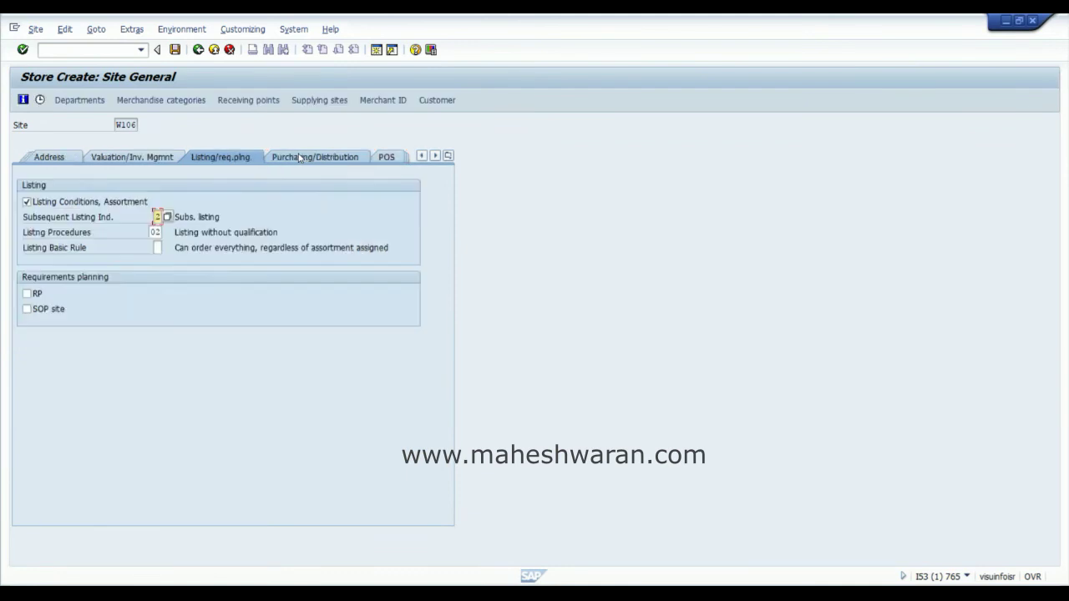
click(296, 159)
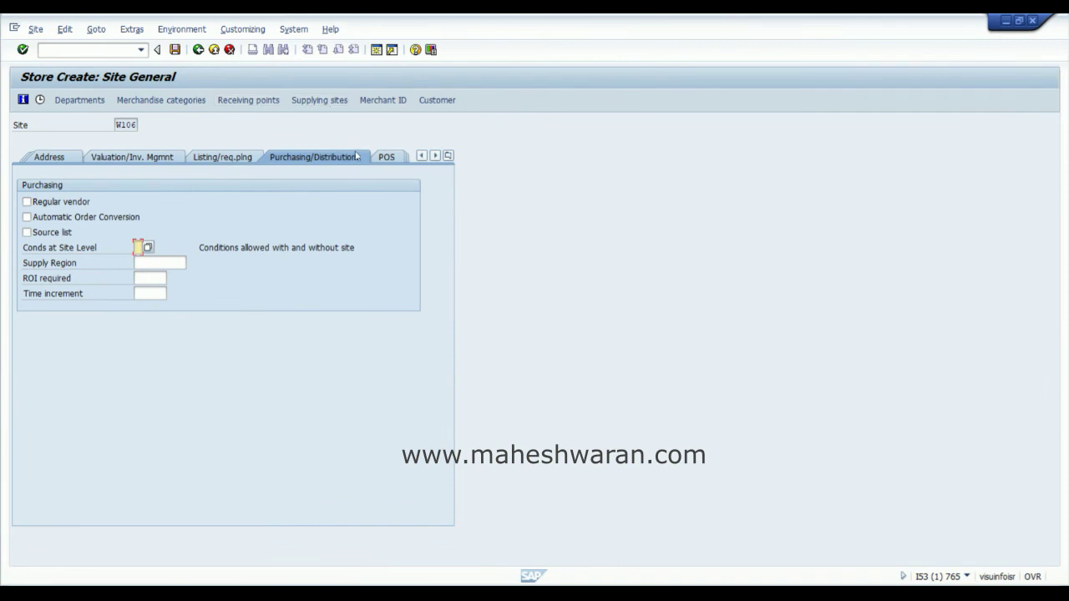
click(383, 159)
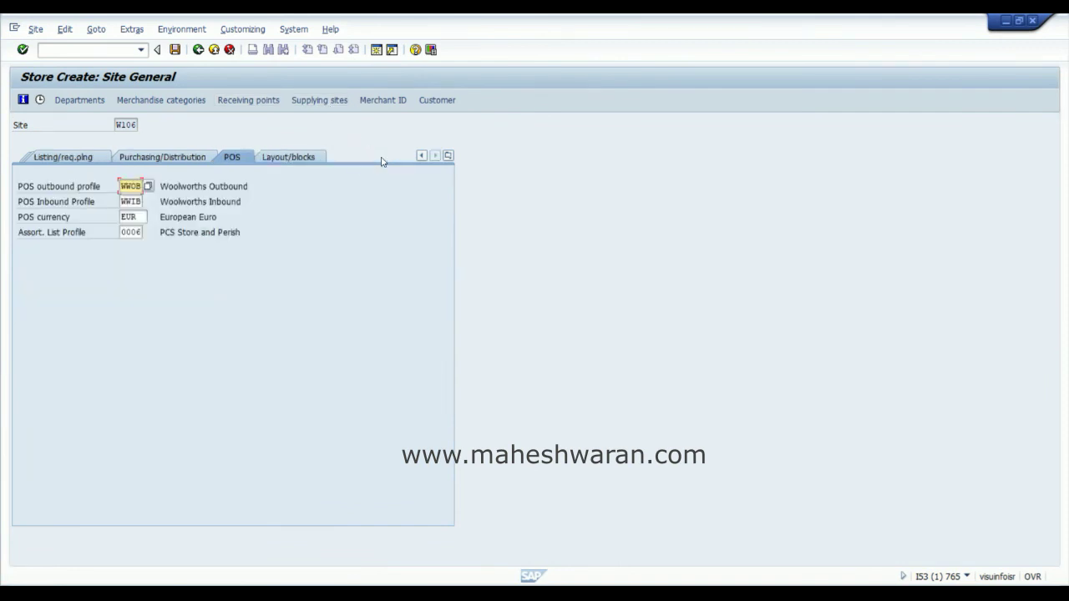
click(292, 162)
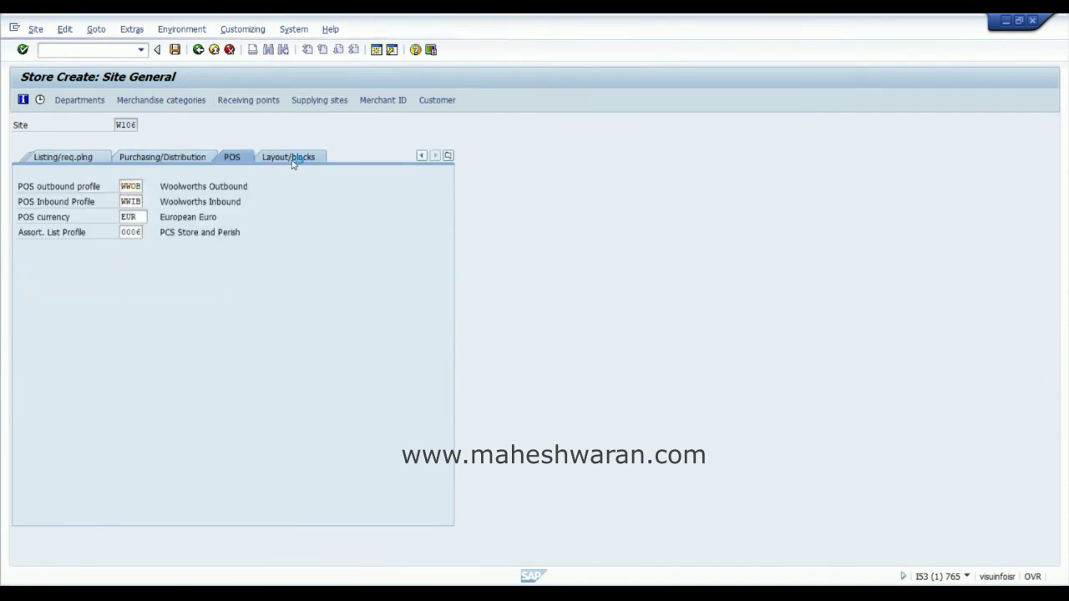
- Start creating customer W106 for the site with reference customer WRST, accepting the organizational, marketing and unloading point data
click(445, 104)
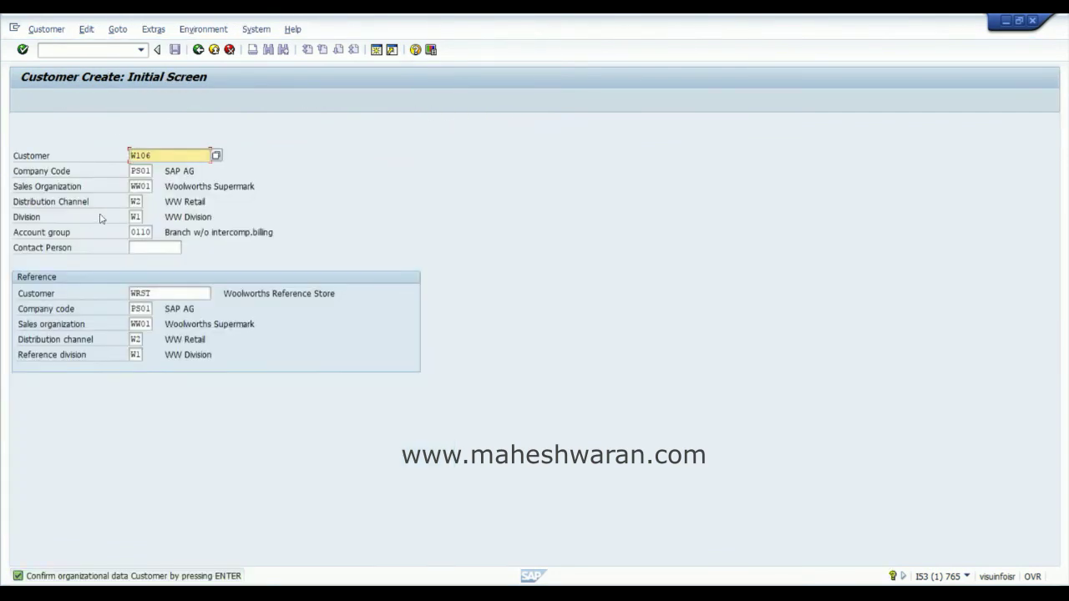
click(134, 200)
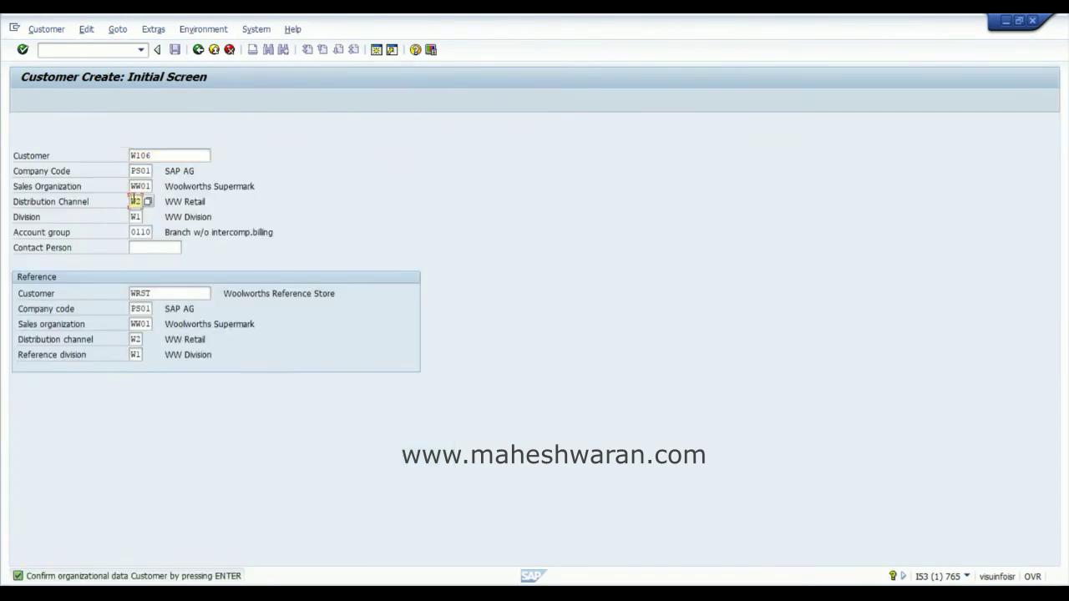
key(Return)
key(Return)
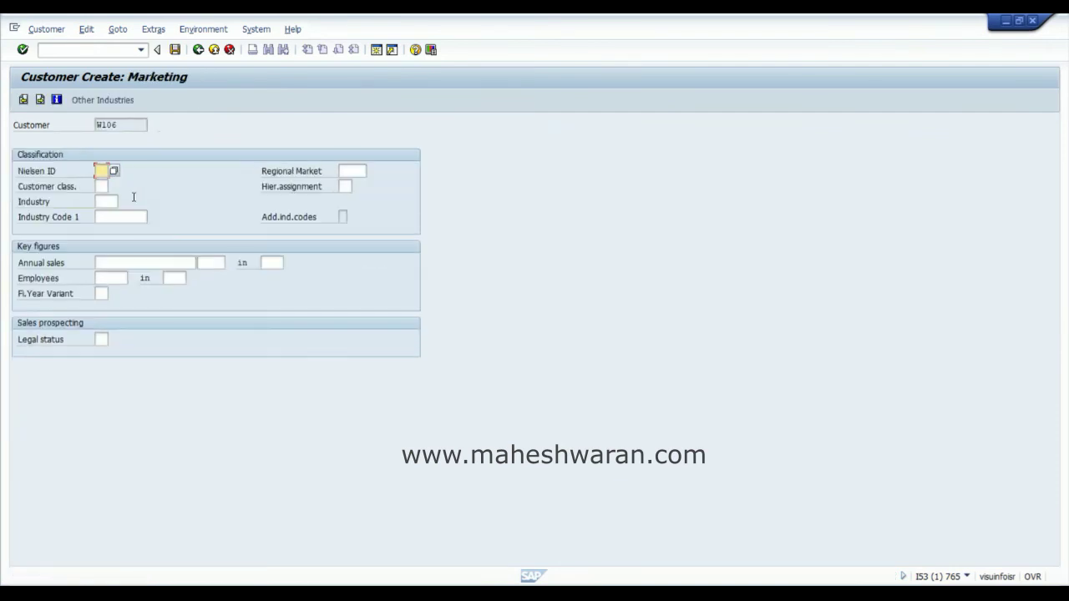
key(Return)
key(Return)
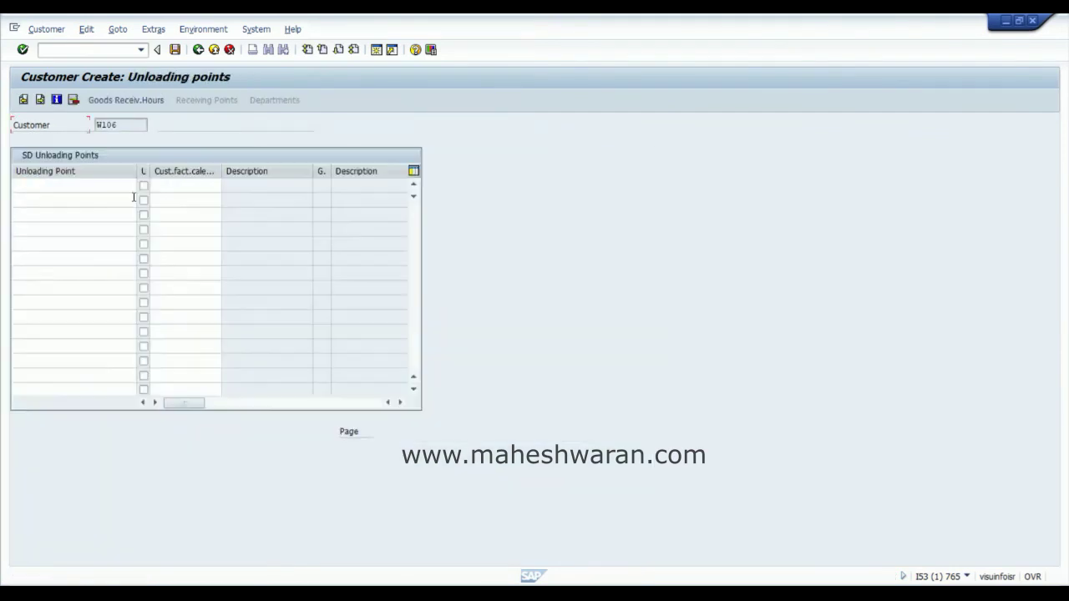
key(Return)
key(Return)
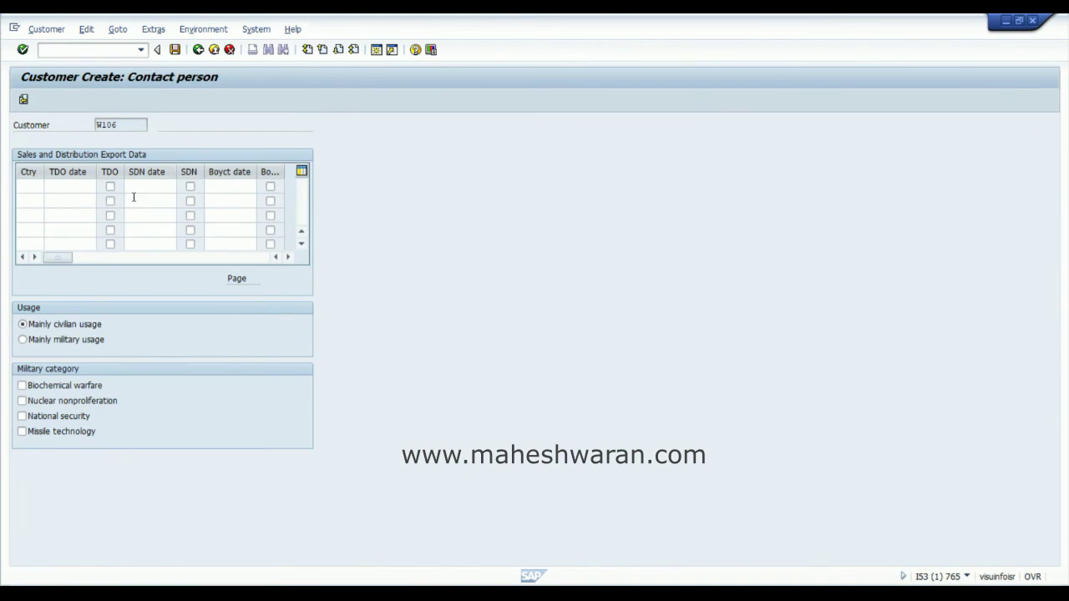
- Accept the customer's export, payment transaction, insurance and billing data, completing the customer assignment for the store
key(Return)
key(Return)
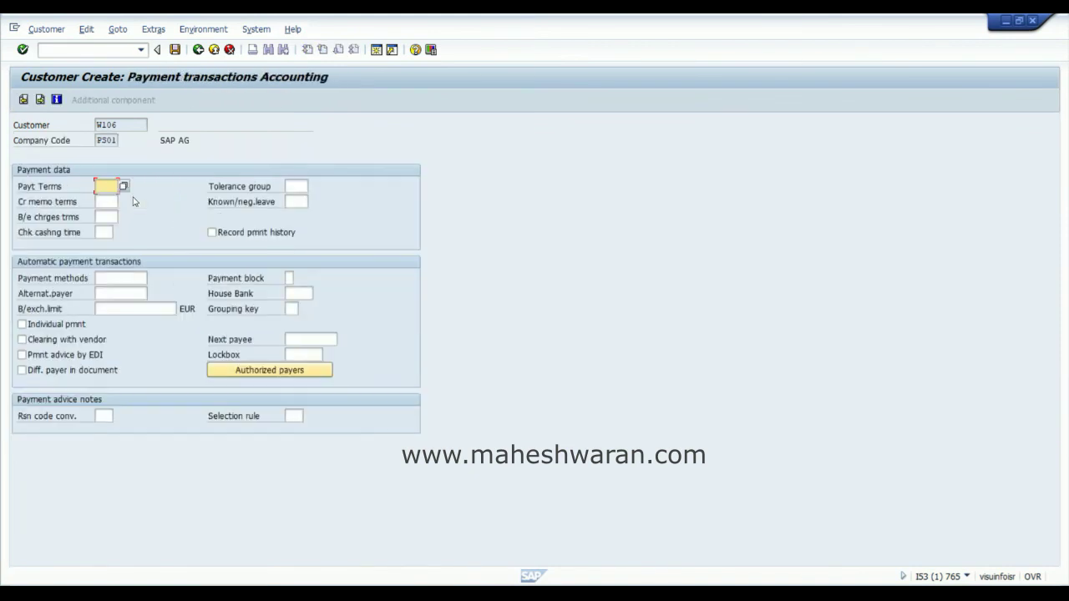
key(Return)
key(Return)
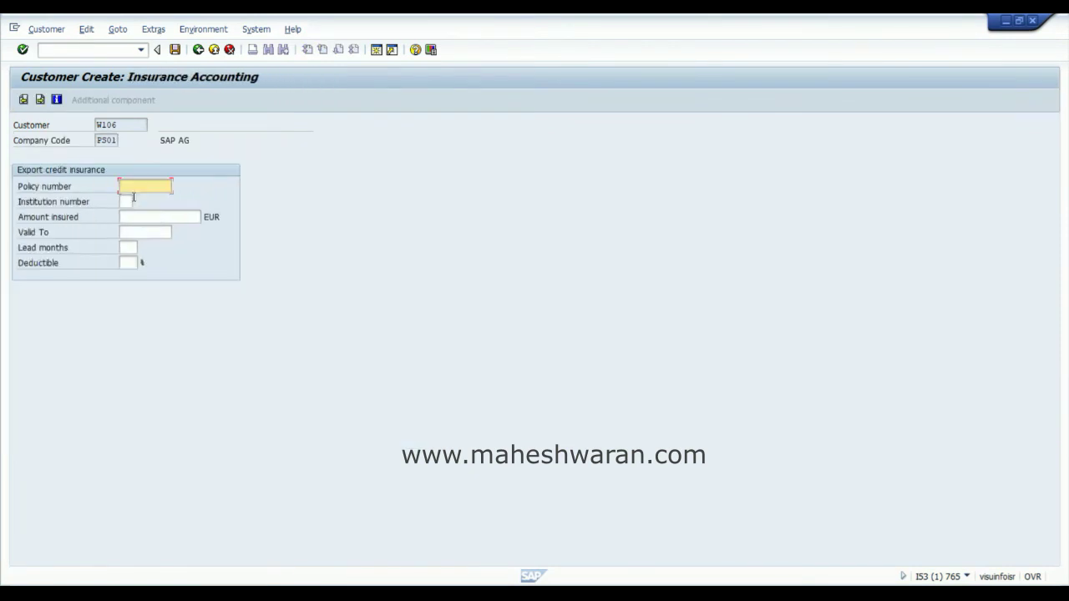
key(Return)
key(Return)
key(Return)
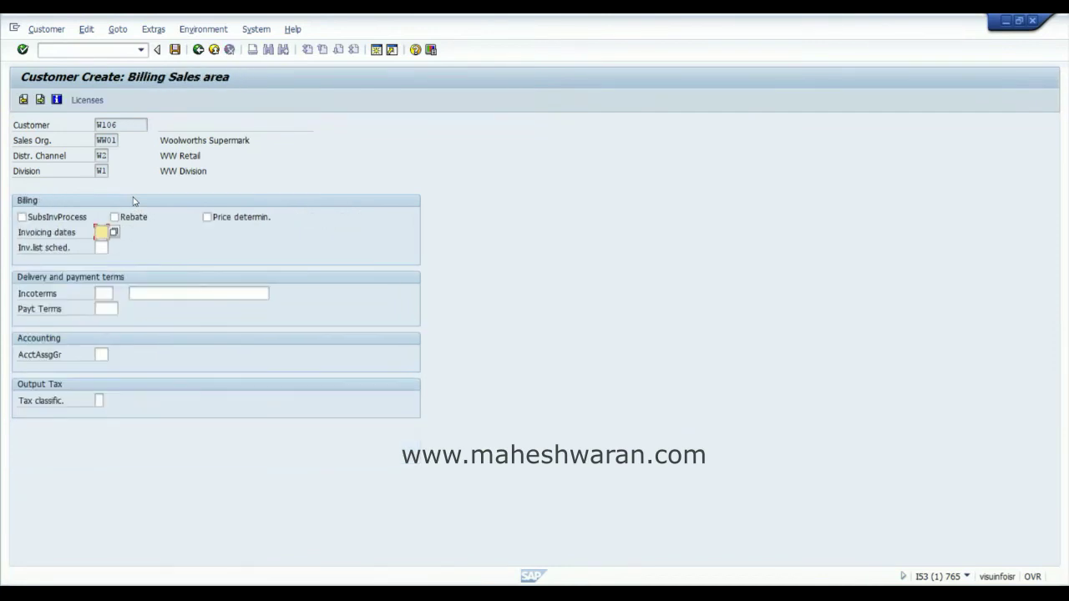
key(Return)
key(Return)
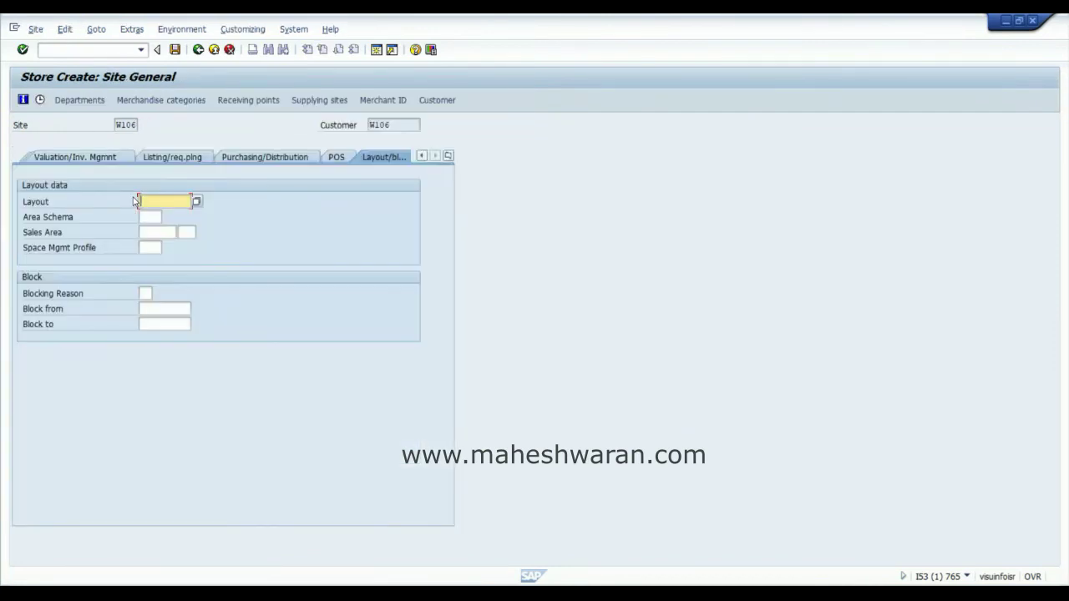
- Compare the customer number assigned to the store with the site number
click(368, 125)
drag(368, 124, 399, 125)
click(399, 125)
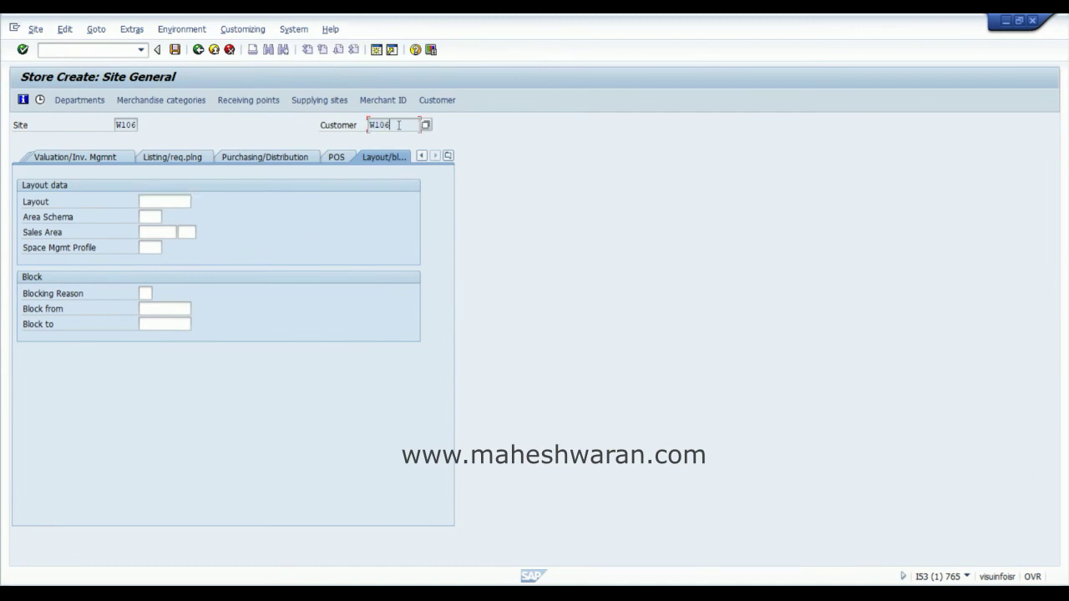
click(117, 125)
click(398, 128)
- Save store W106 without copying the classification, and confirm copying the reference site's customizing under request I53K900040
click(175, 50)
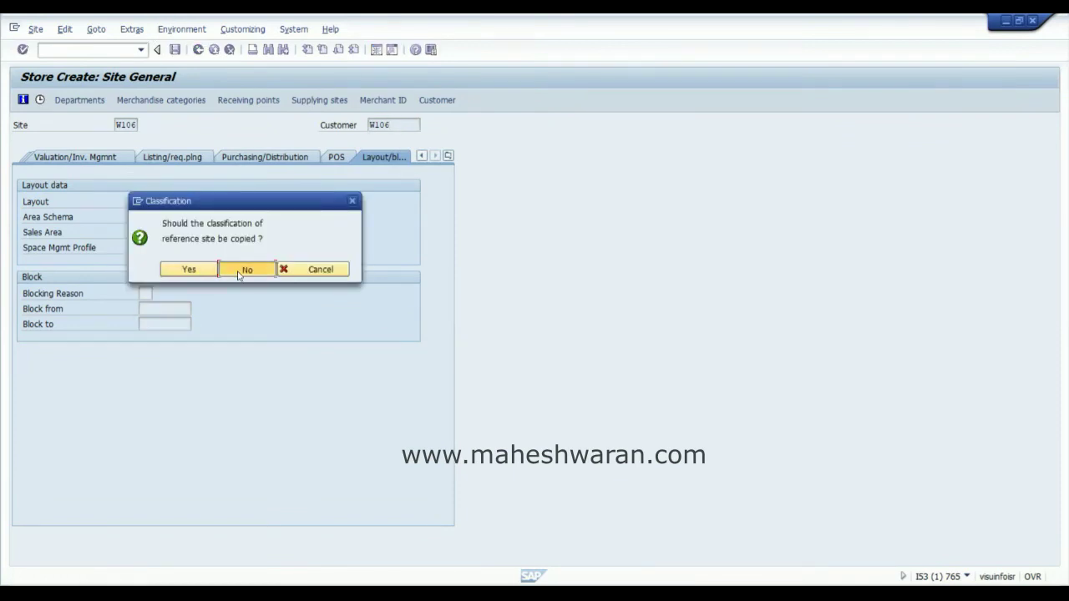
click(239, 272)
click(37, 101)
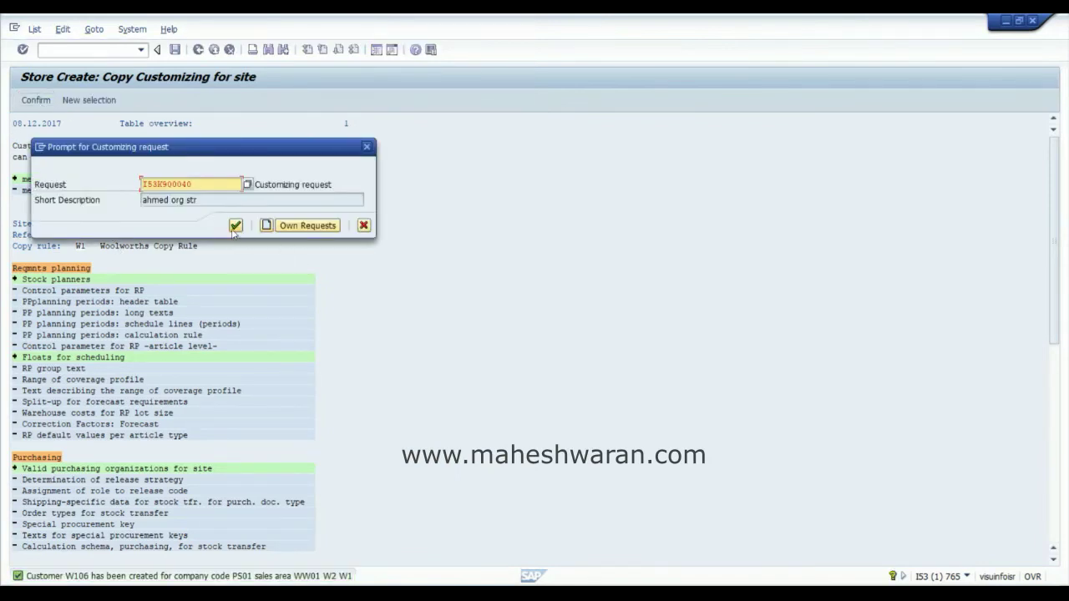
click(236, 225)
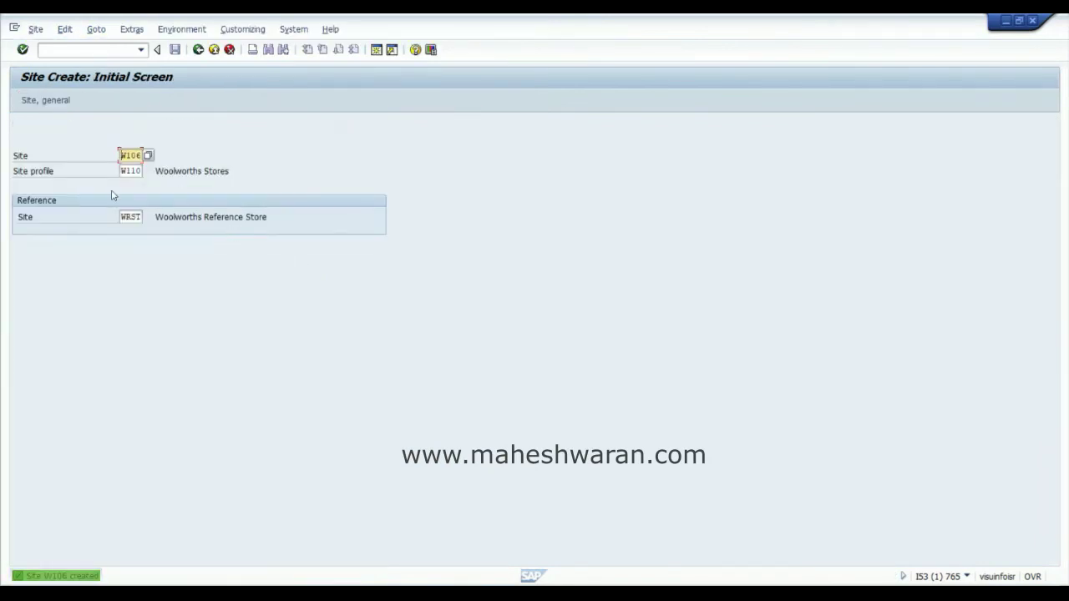
- Start entering a new transaction code
click(84, 49)
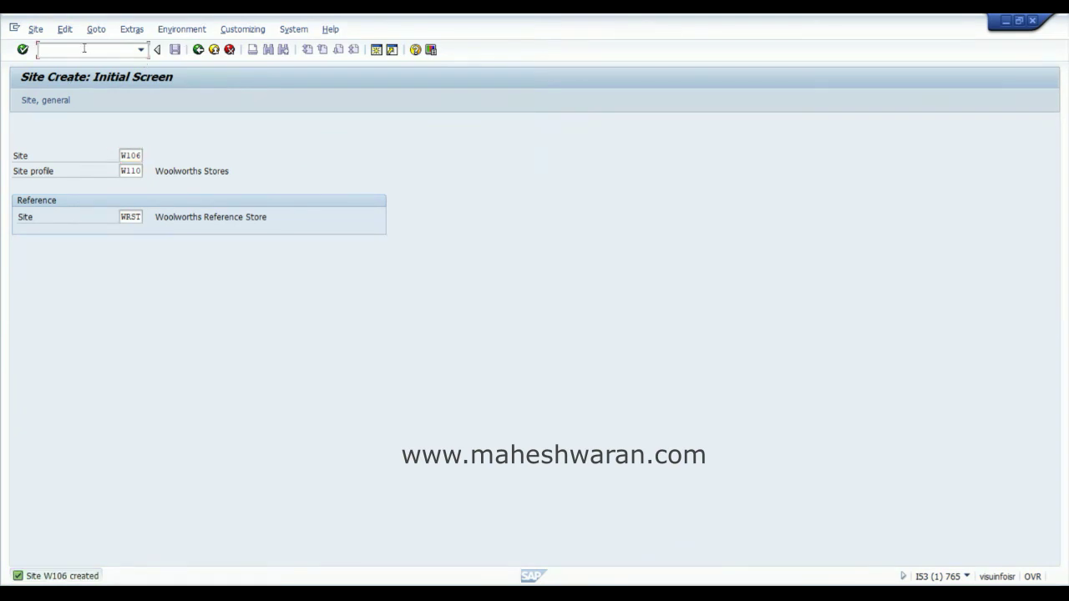